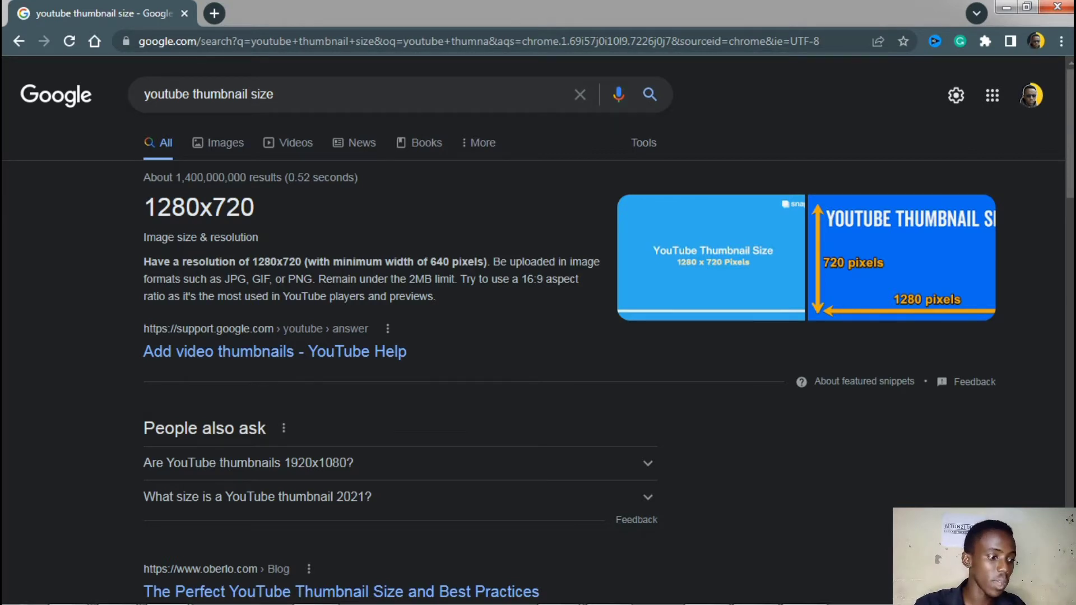
Highlight the recommended 1280x720 thumbnail size in the search results and switch to Adobe Illustrator
drag(256, 209, 158, 208)
mouse_move(463, 603)
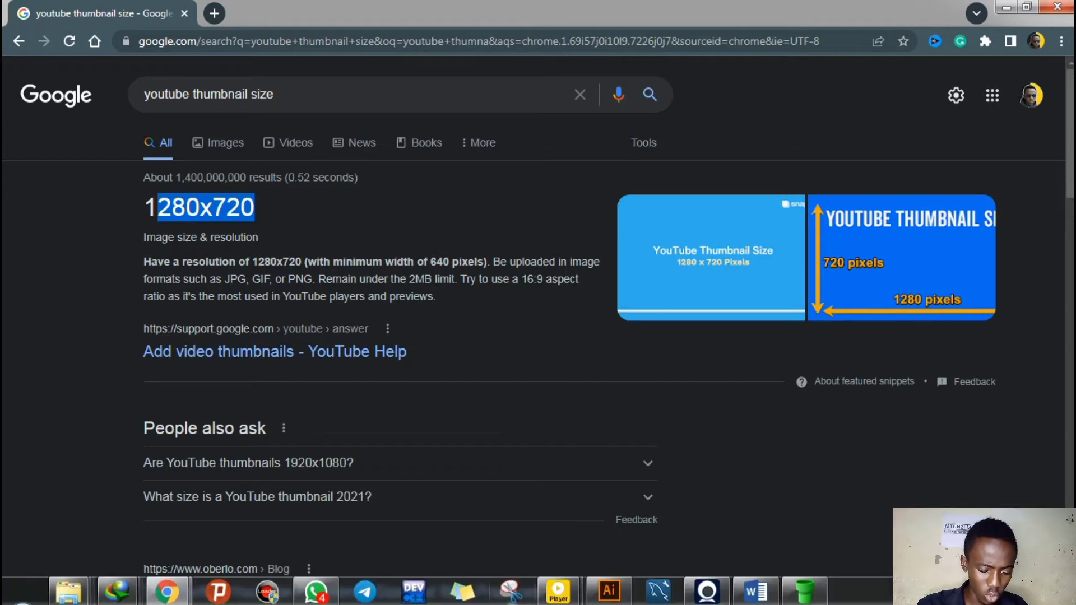
click(609, 588)
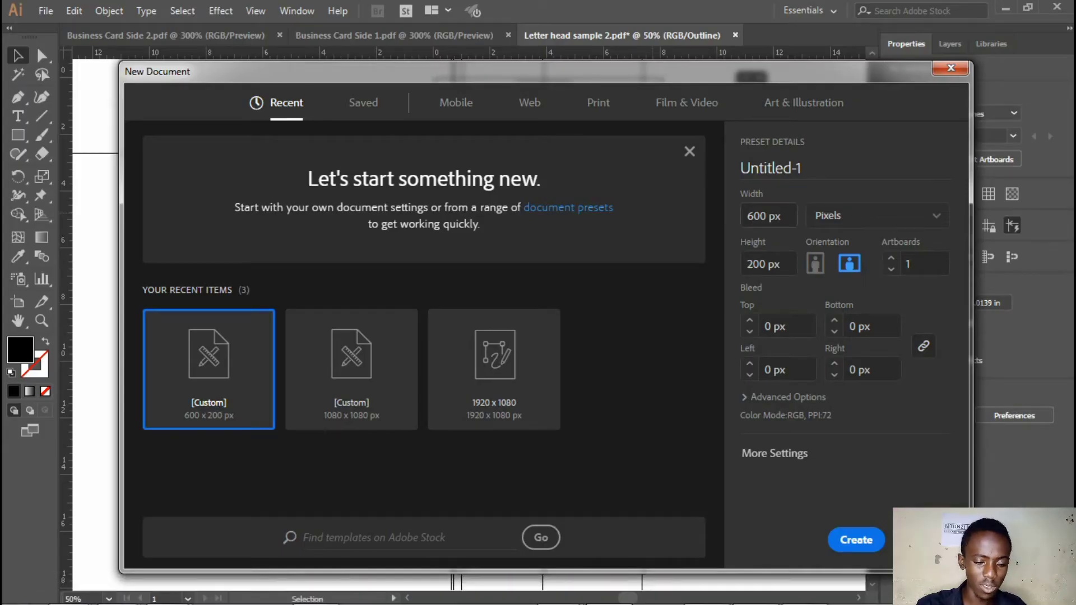
Create a new document named Thumbnail, 1280 px wide and 720 px high
click(768, 216)
text(1280)
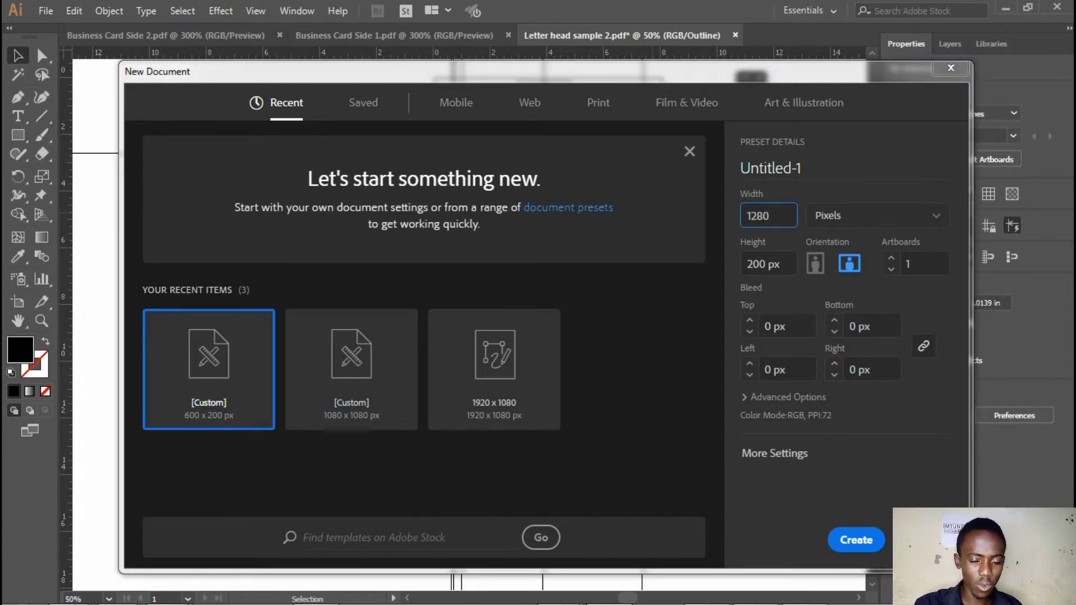
key(Tab)
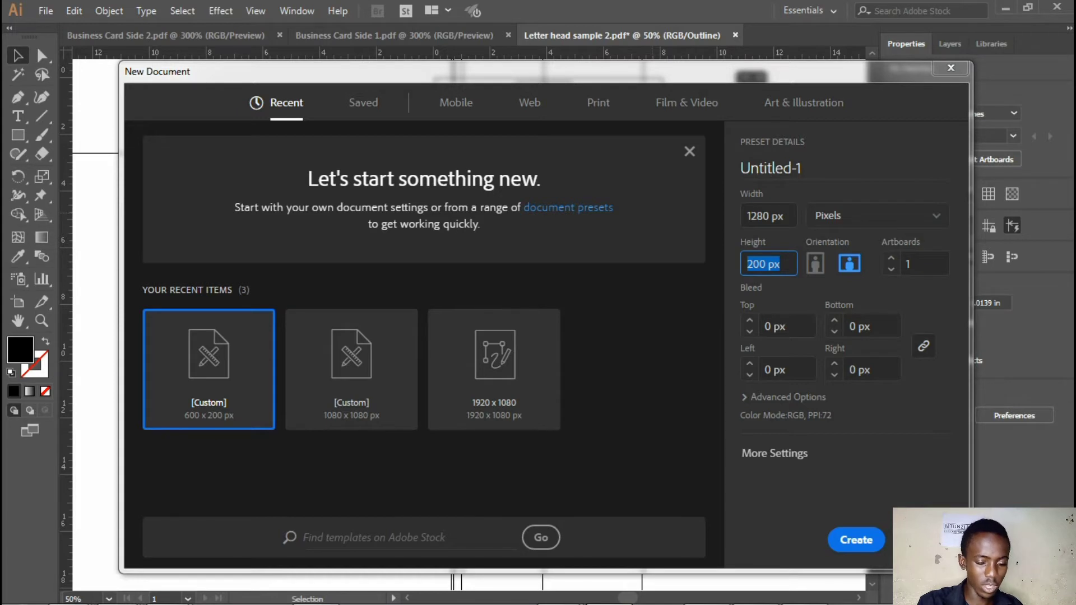
text(720)
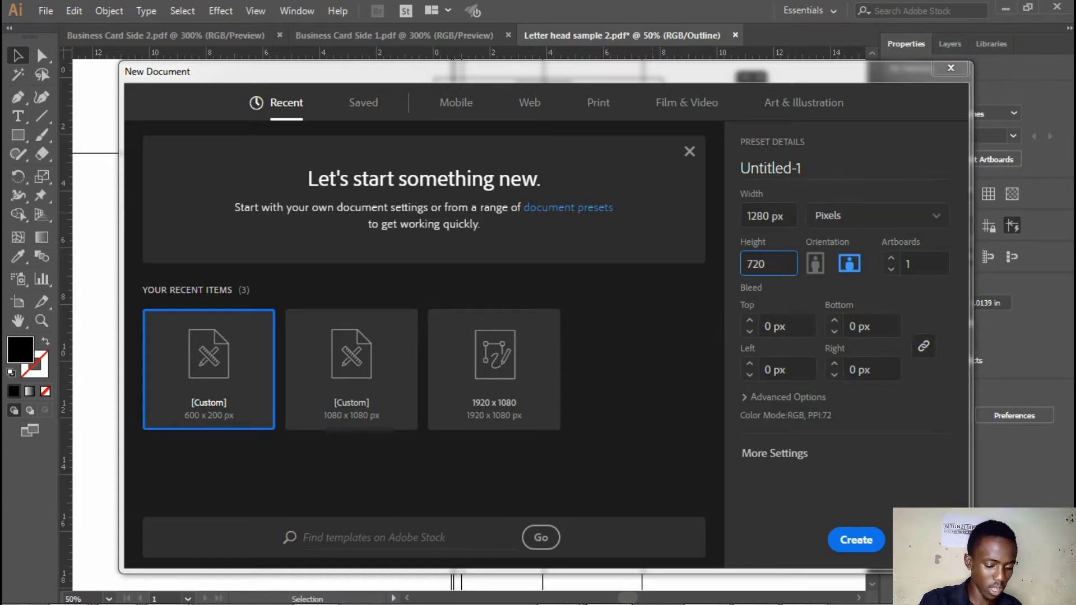
key(Tab)
text(Thumba)
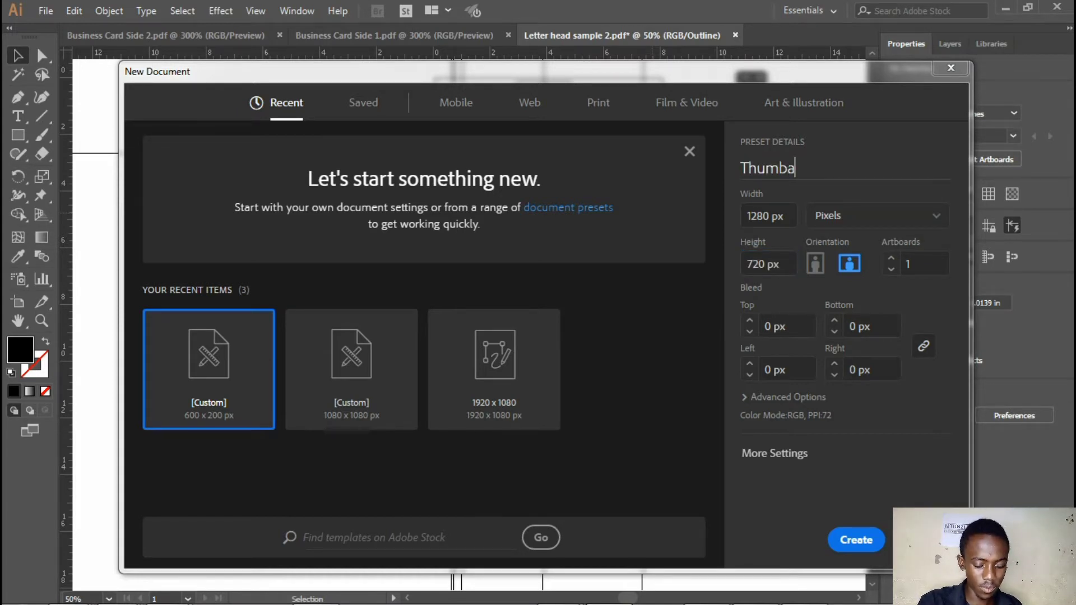
key(BackSpace)
text(nail)
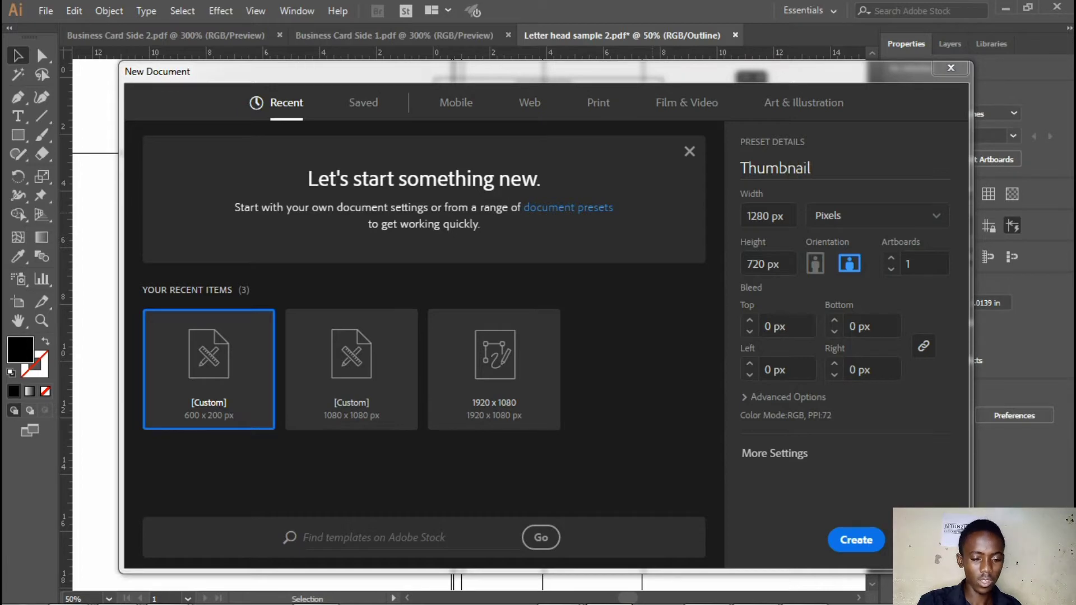
key(Escape)
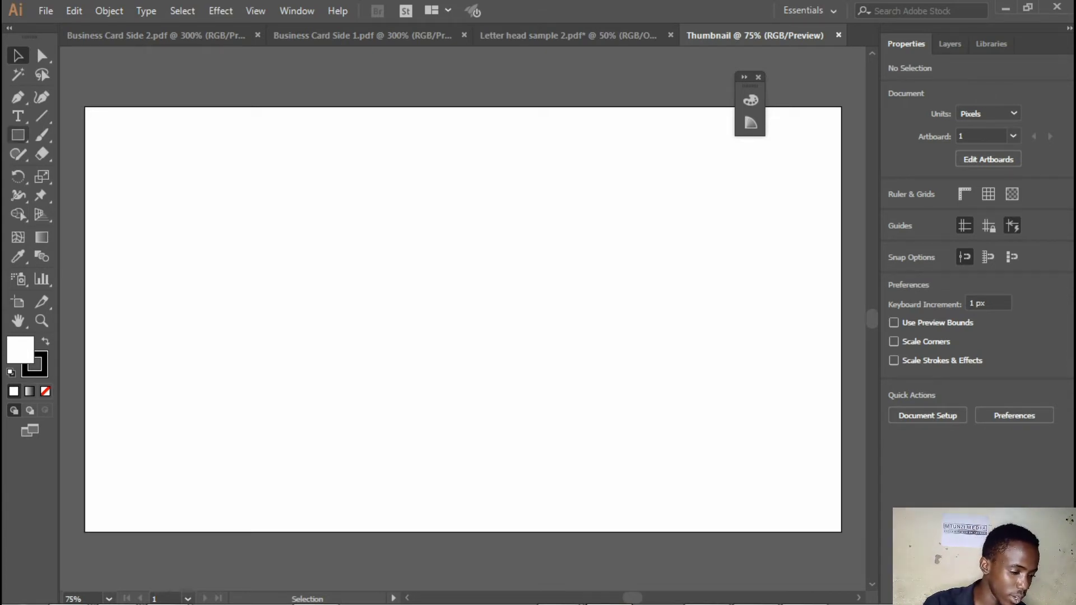
Draw a rounded rectangle covering the artboard and scale it about its centre to about 1083 by 609 px
click(17, 135)
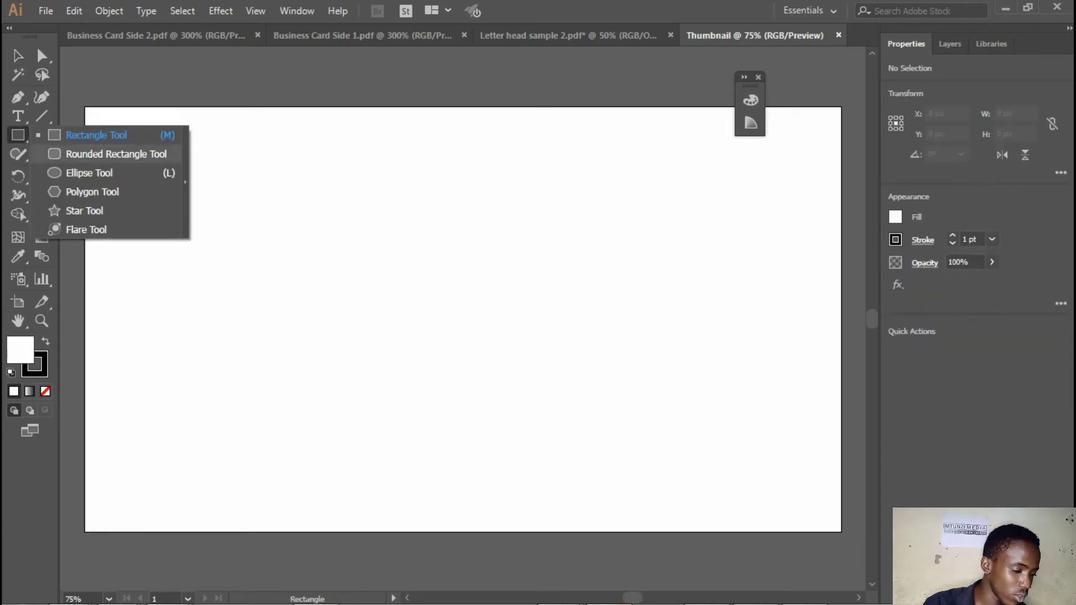
click(116, 154)
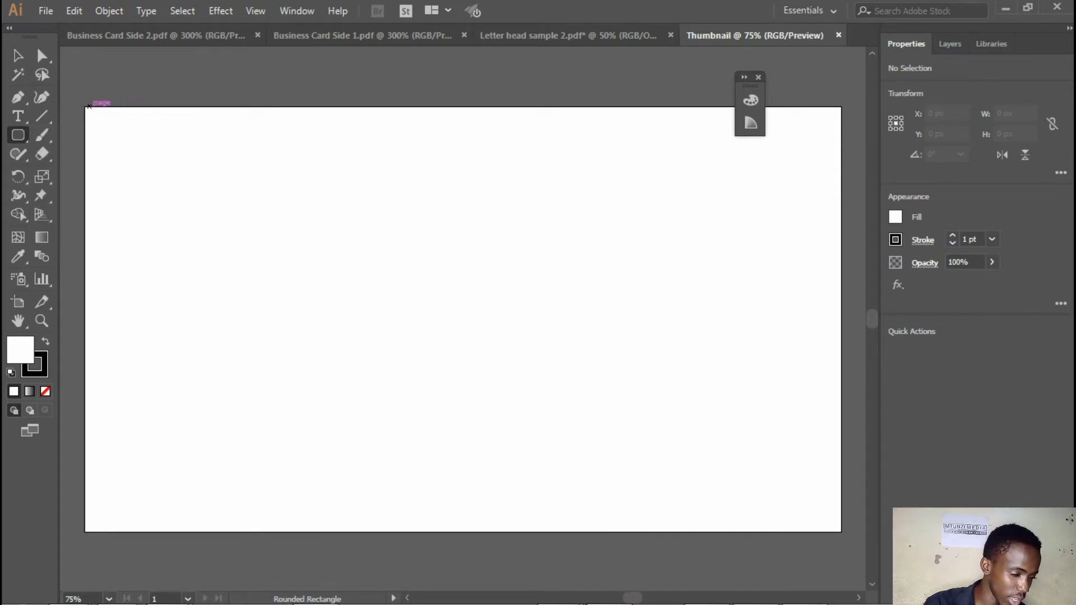
drag(85, 106, 840, 530)
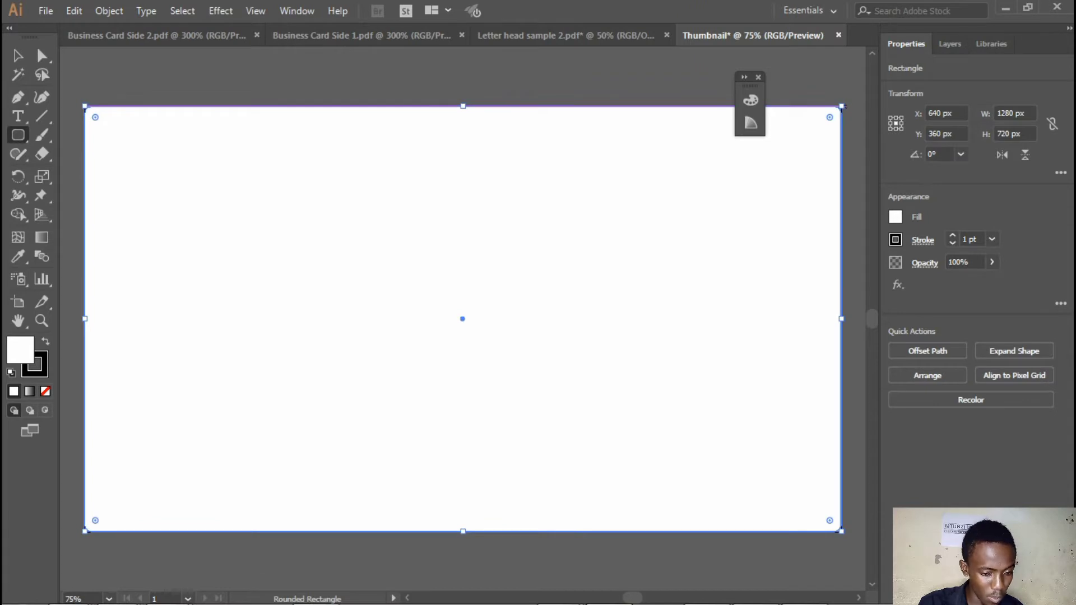
mouse_move(462, 318)
mouse_down()
mouse_move(839, 107)
mouse_move(782, 136)
mouse_up()
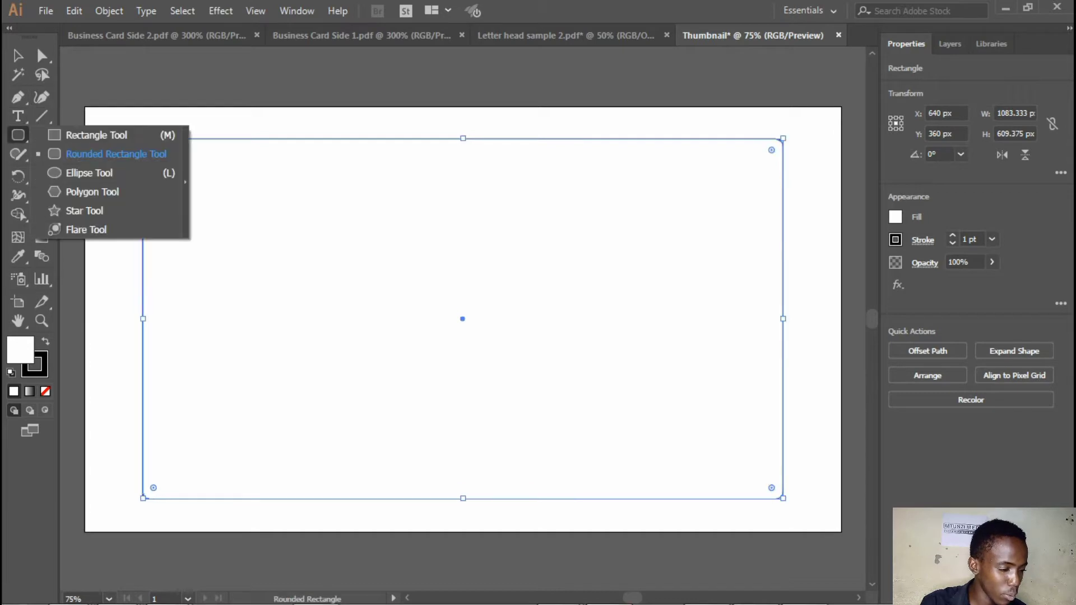
Switch to Outline view and place guide rectangles about 191 by 55 px in the gaps above and below the rounded rectangle
drag(18, 135, 18, 134)
click(96, 135)
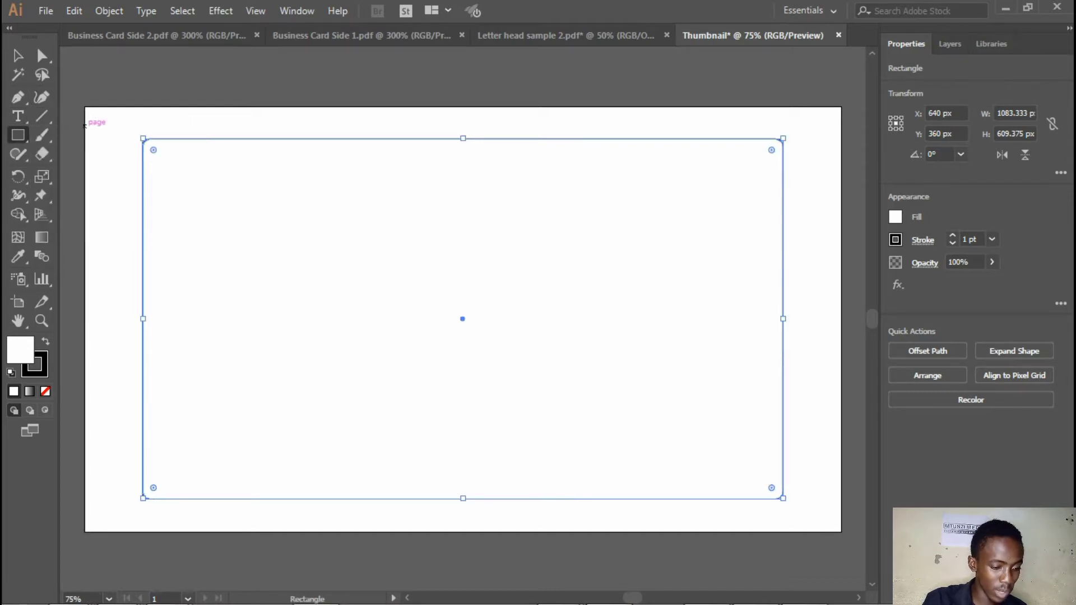
key(ctrl+y)
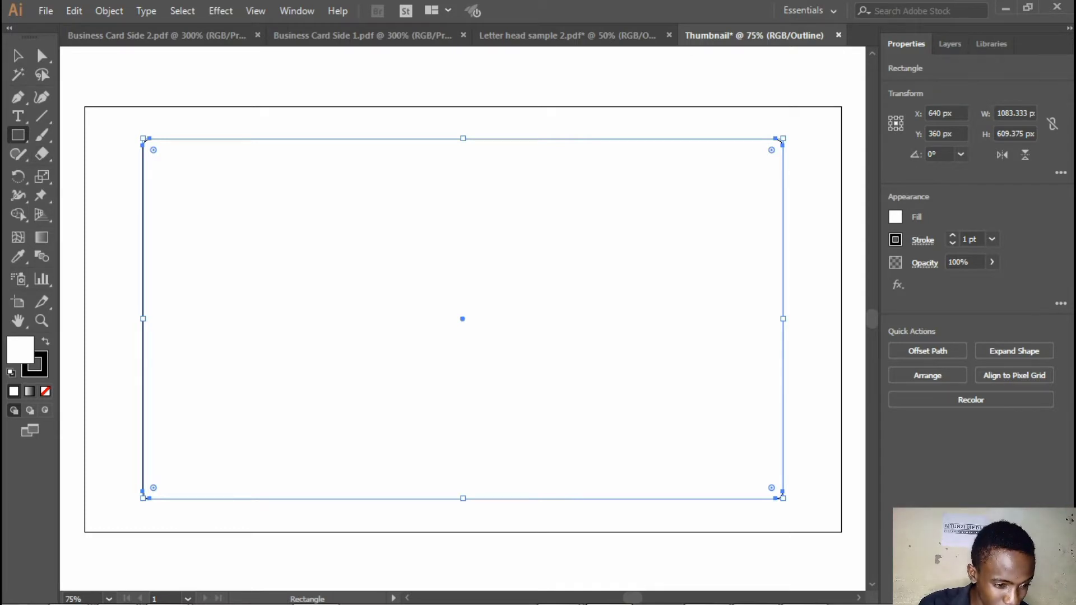
mouse_move(525, 106)
mouse_down()
mouse_move(637, 138)
mouse_move(618, 311)
mouse_move(656, 472)
mouse_move(680, 514)
mouse_up()
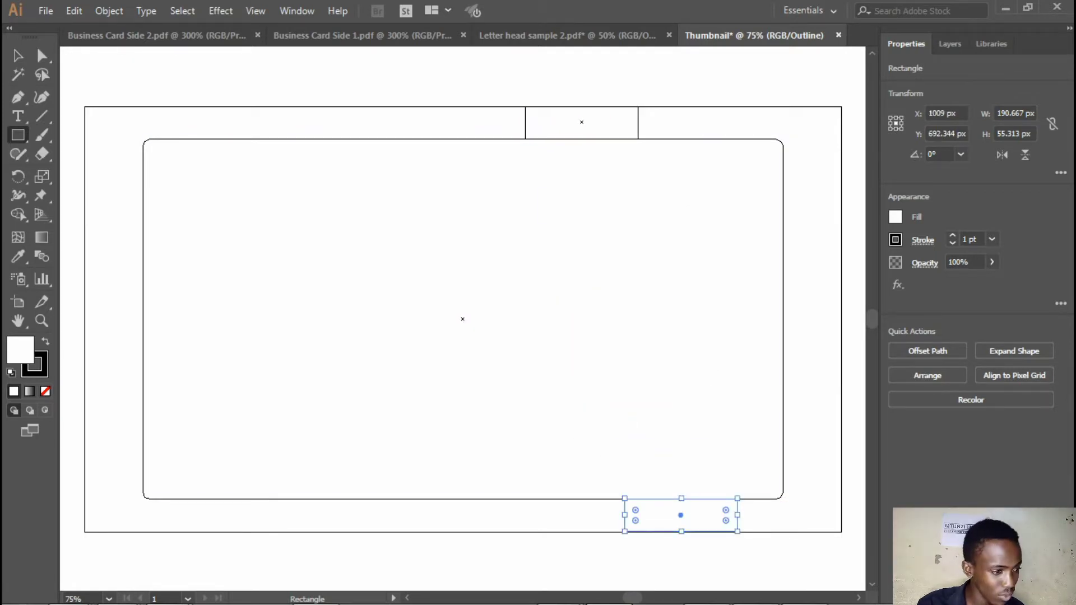
Add guide rectangles about 111 px tall over the rounded rectangle's two right corners, widening the upper to about 278 px and the lower to about 281 px
click(17, 55)
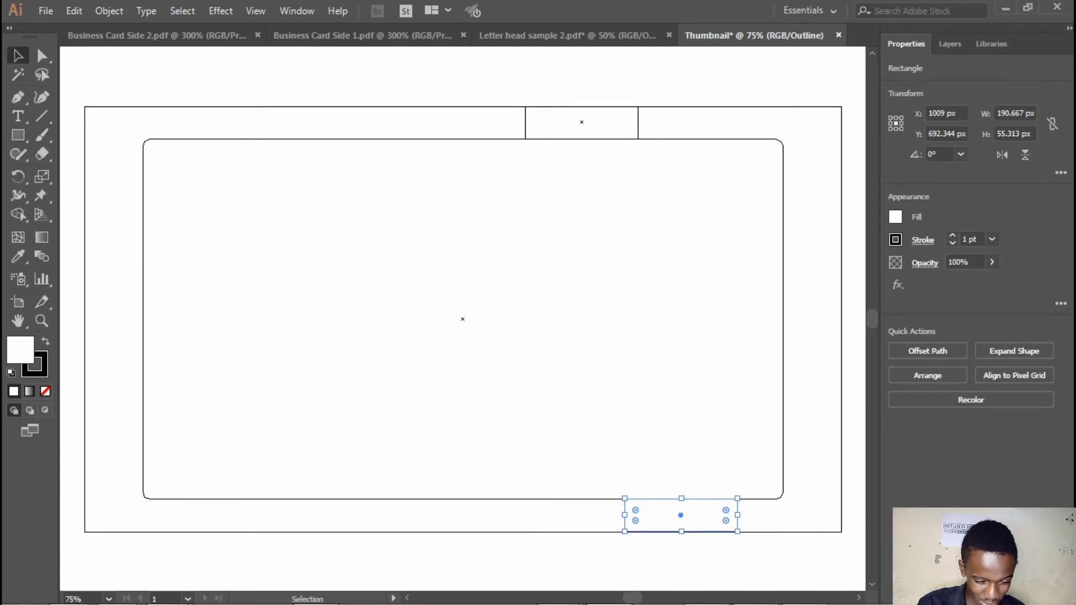
drag(707, 517, 609, 159)
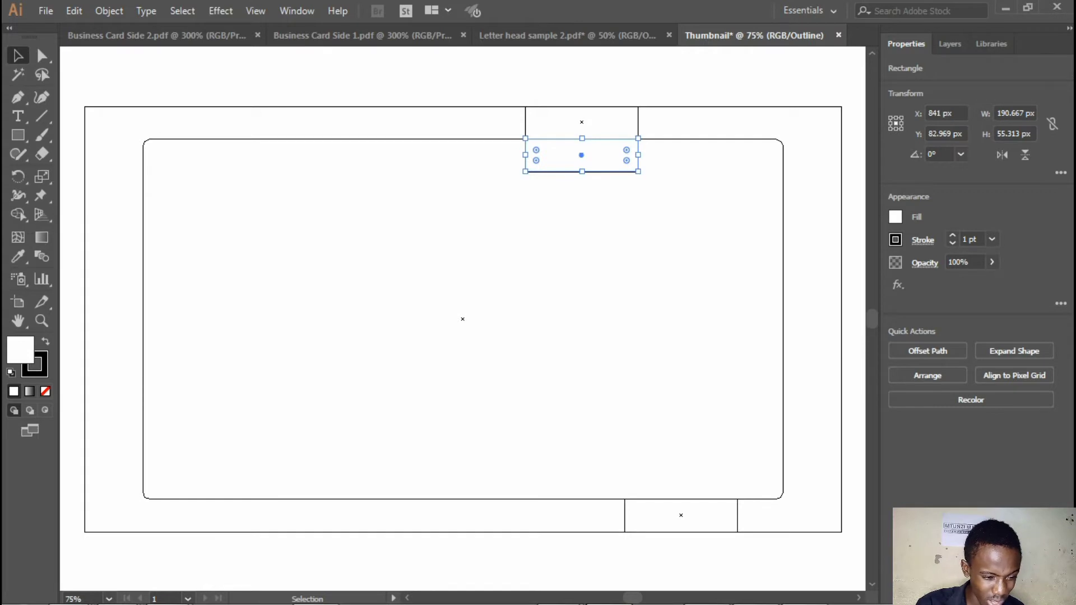
drag(582, 138, 665, 466)
drag(777, 498, 830, 498)
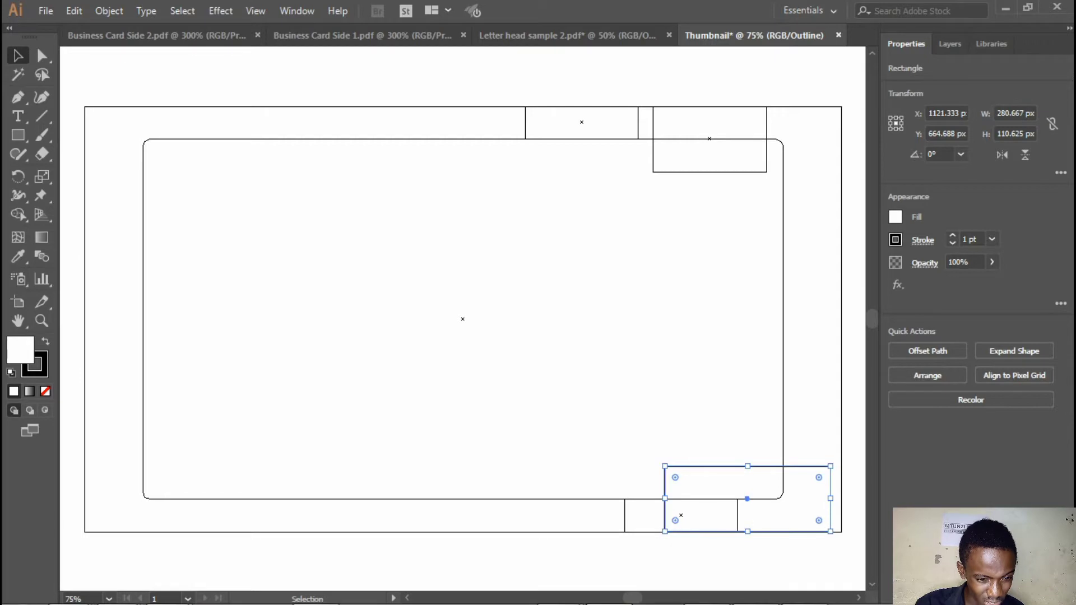
click(766, 115)
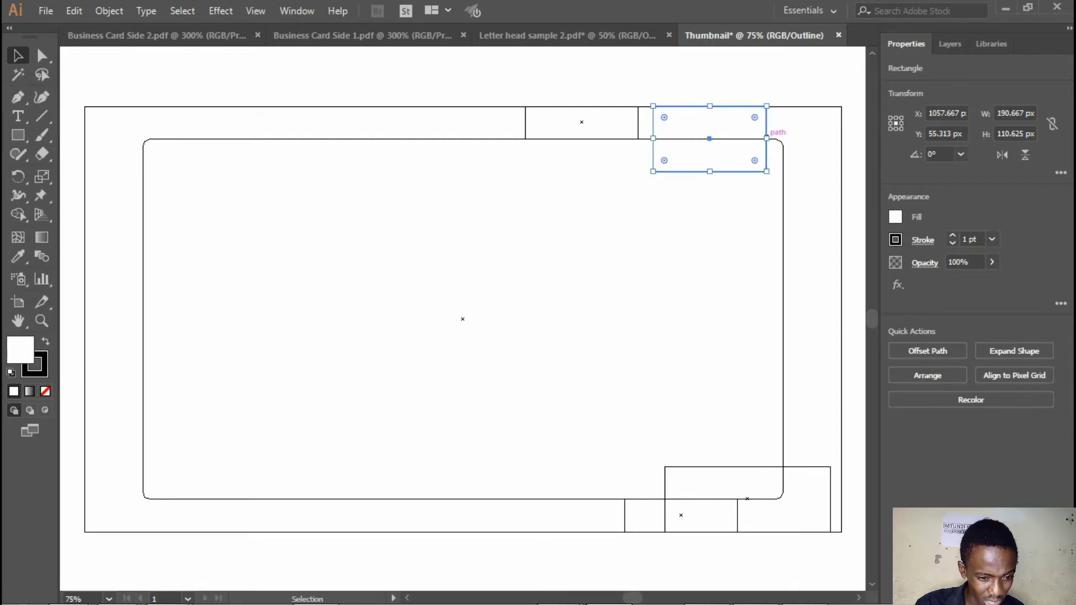
drag(766, 138, 818, 138)
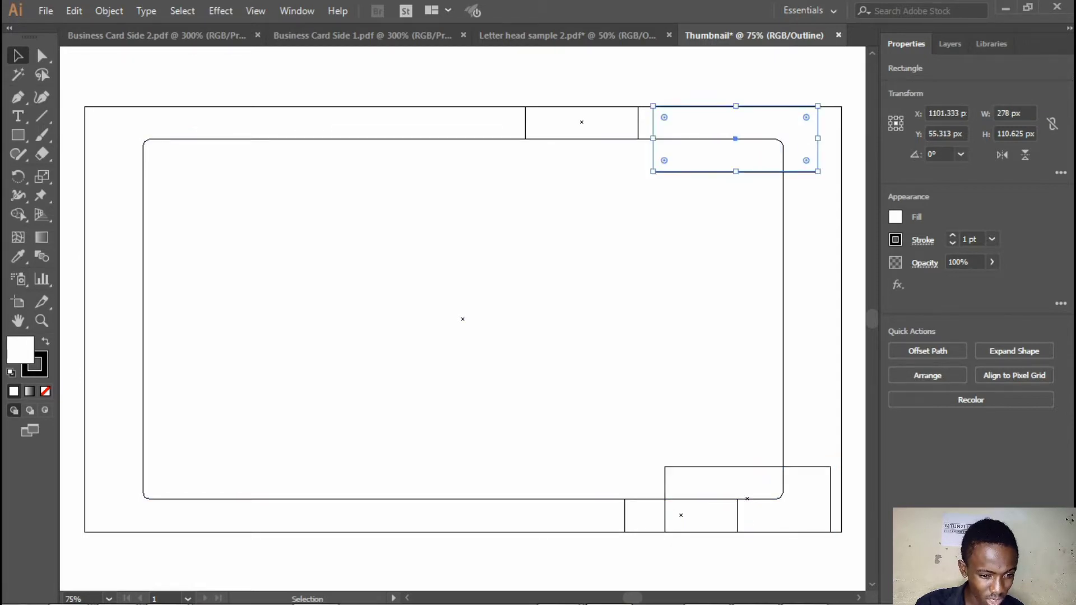
Square off the rounded rectangle's corners and move its two right corners inward to the tall guide rectangles' edges, forming a trapezoid
click(783, 199)
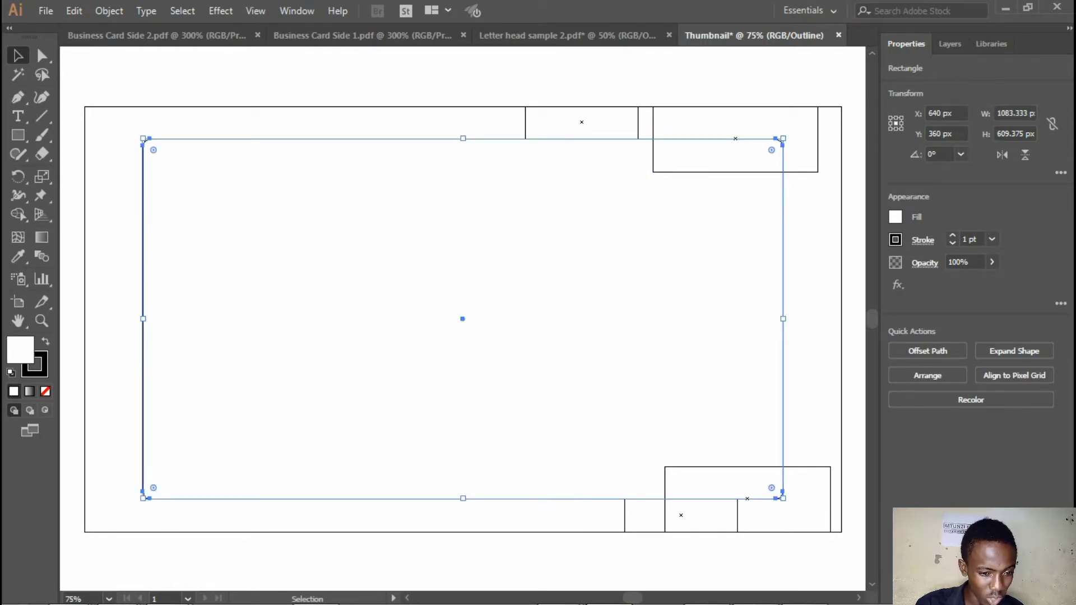
drag(771, 151, 819, 94)
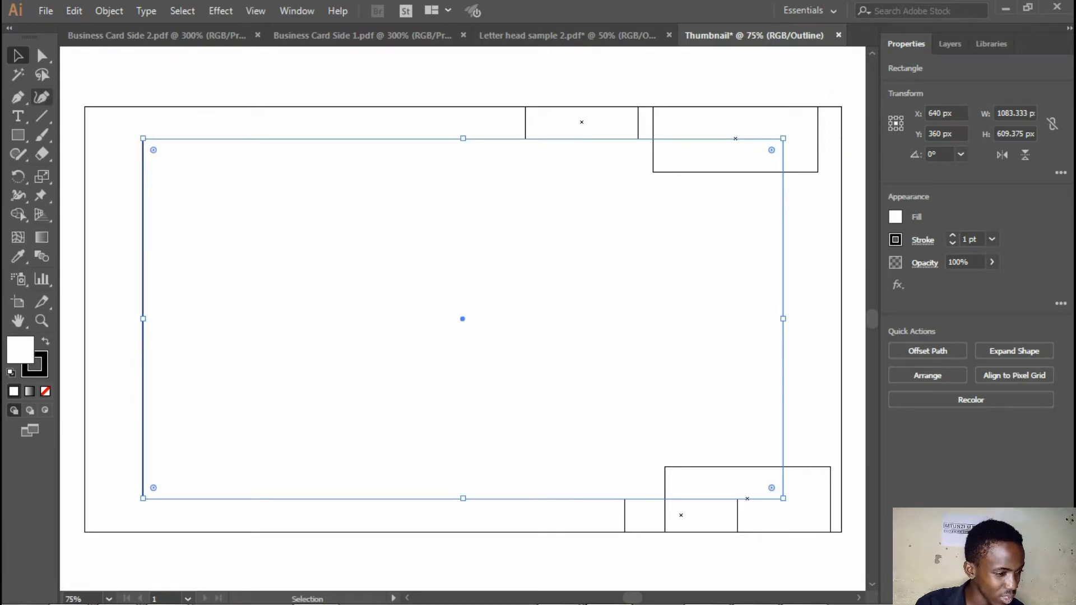
click(42, 97)
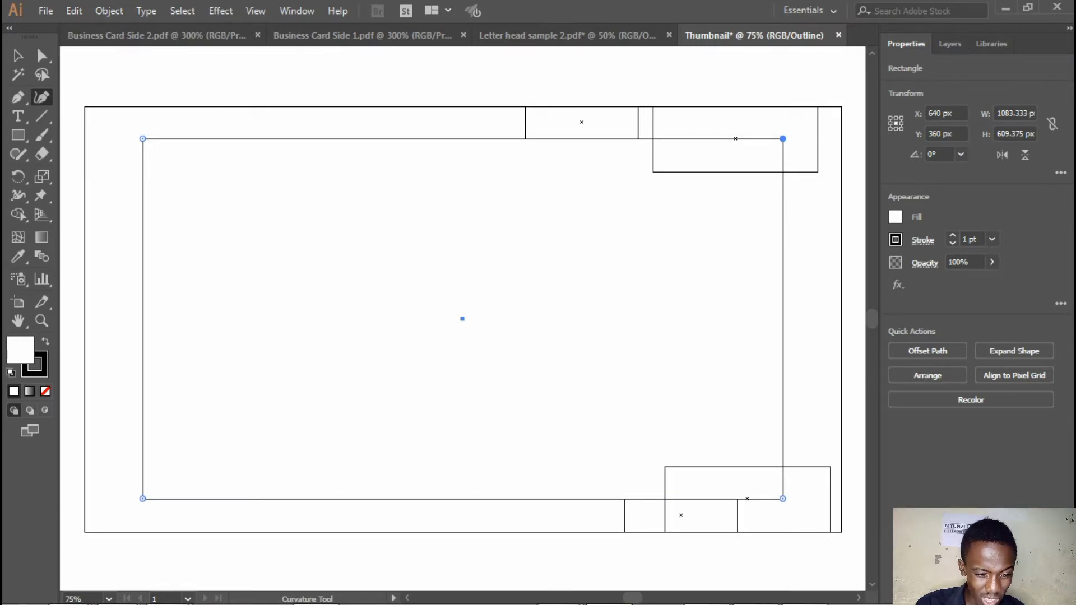
drag(782, 138, 782, 171)
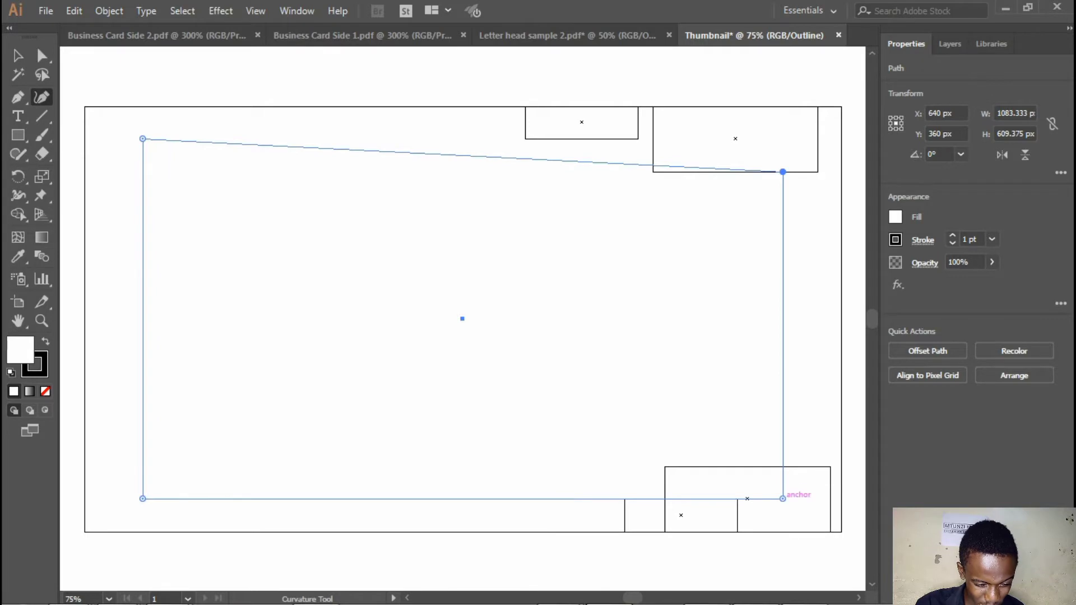
drag(783, 498, 783, 466)
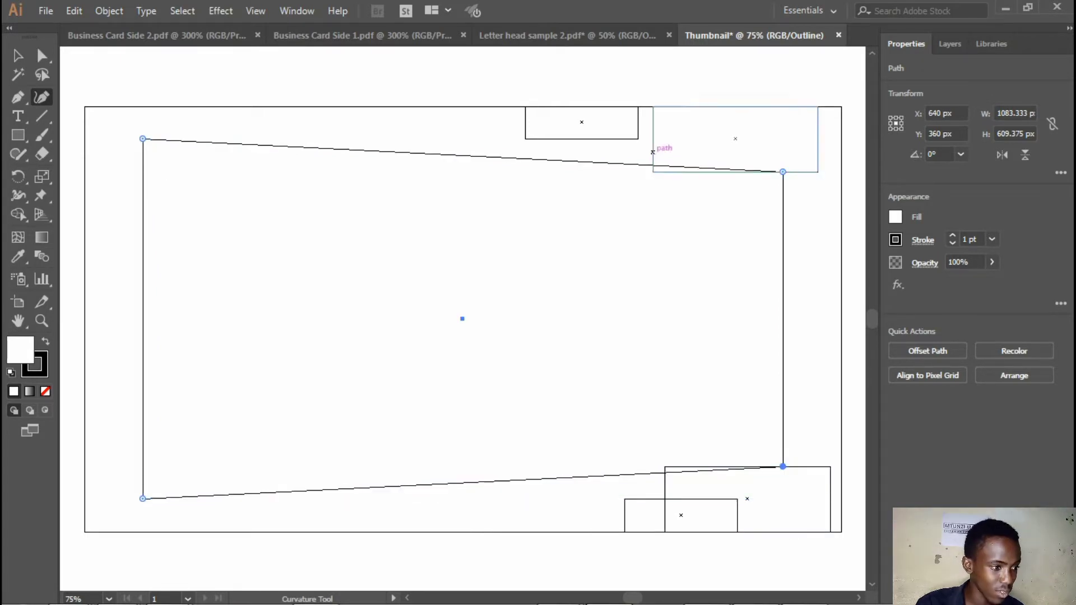
Delete all the guide rectangles above and below the trapezoid
key(v)
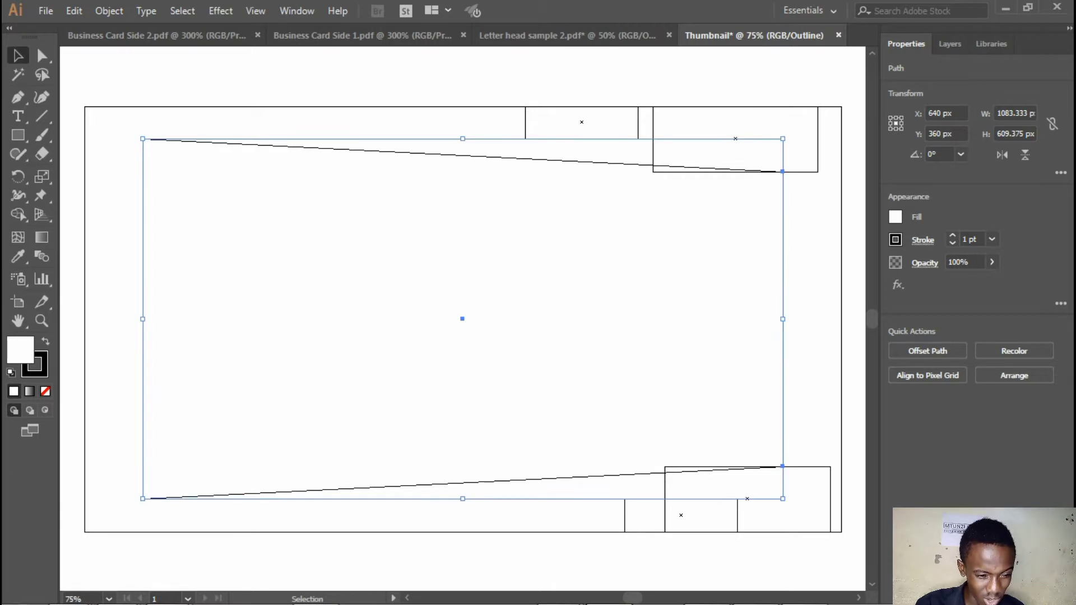
drag(568, 76, 752, 124)
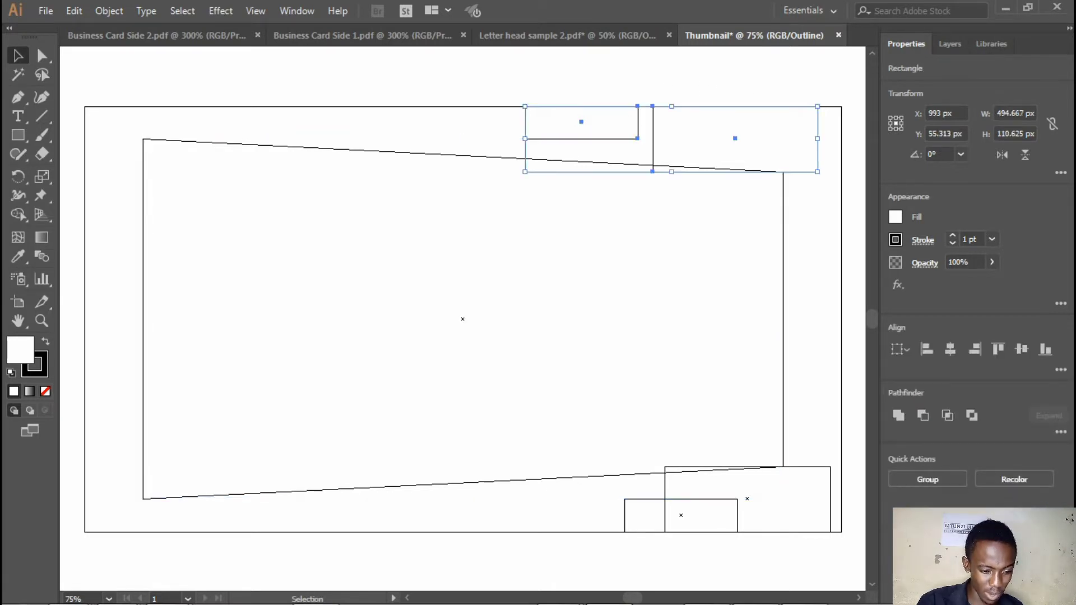
key(Delete)
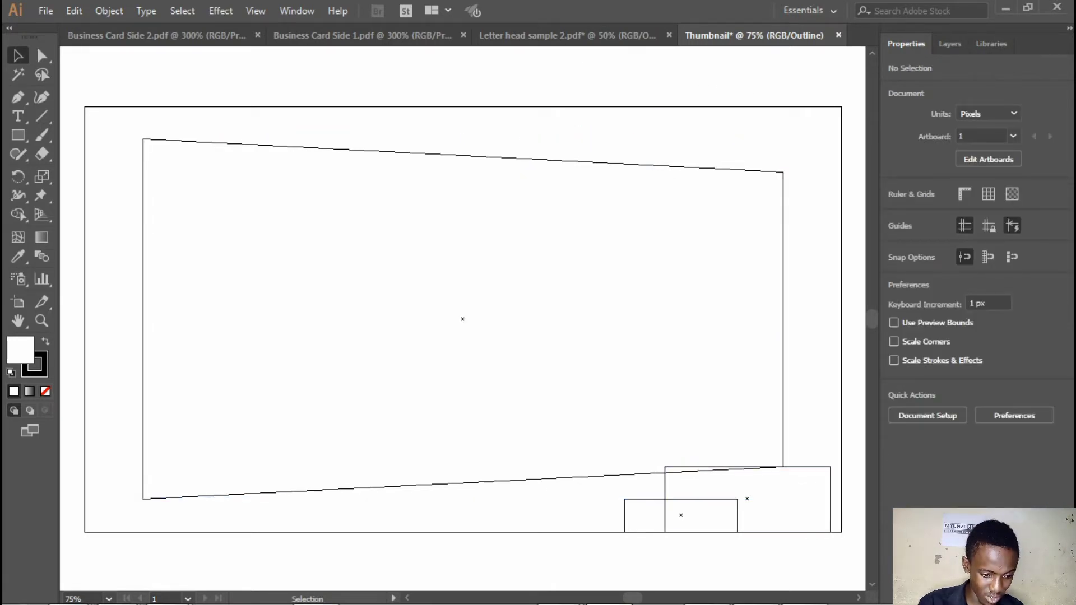
drag(565, 521, 741, 531)
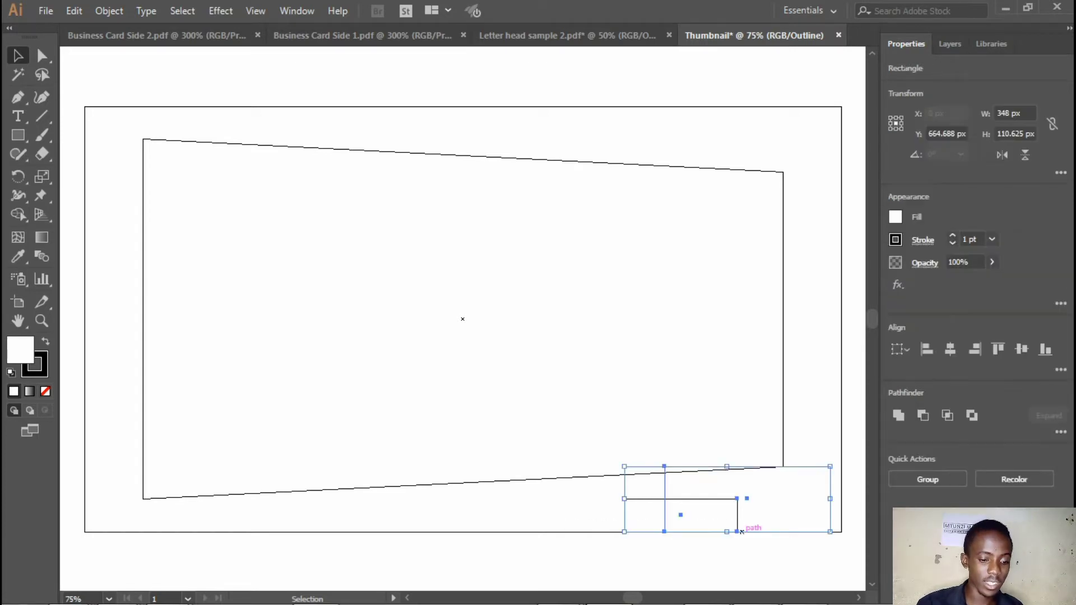
key(Delete)
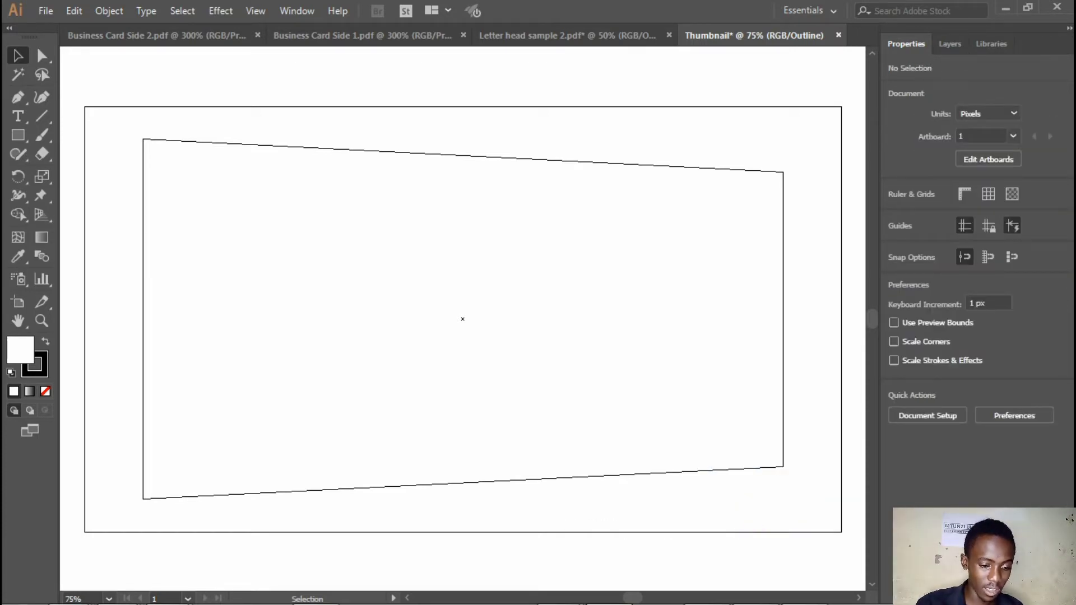
Round all four corners of the trapezoid by the same generous radius and deselect it
click(725, 470)
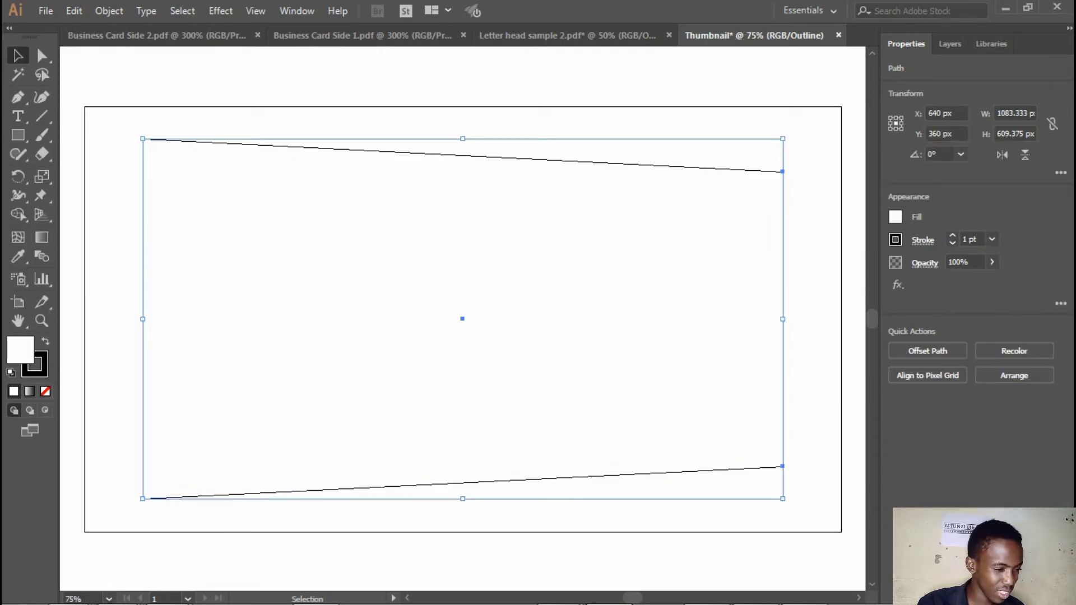
click(41, 97)
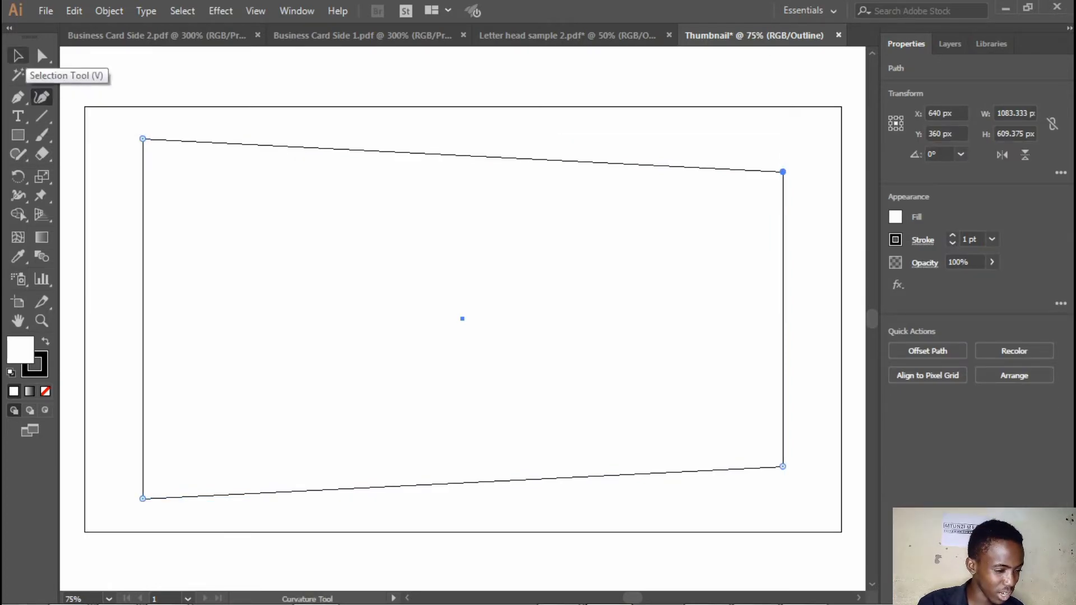
click(17, 55)
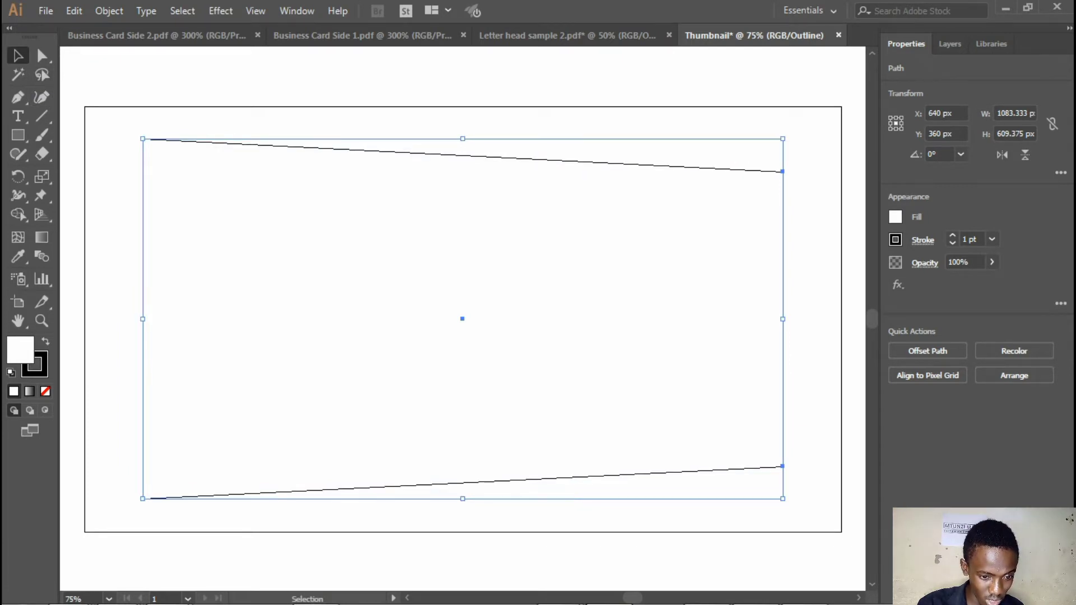
click(798, 187)
click(782, 185)
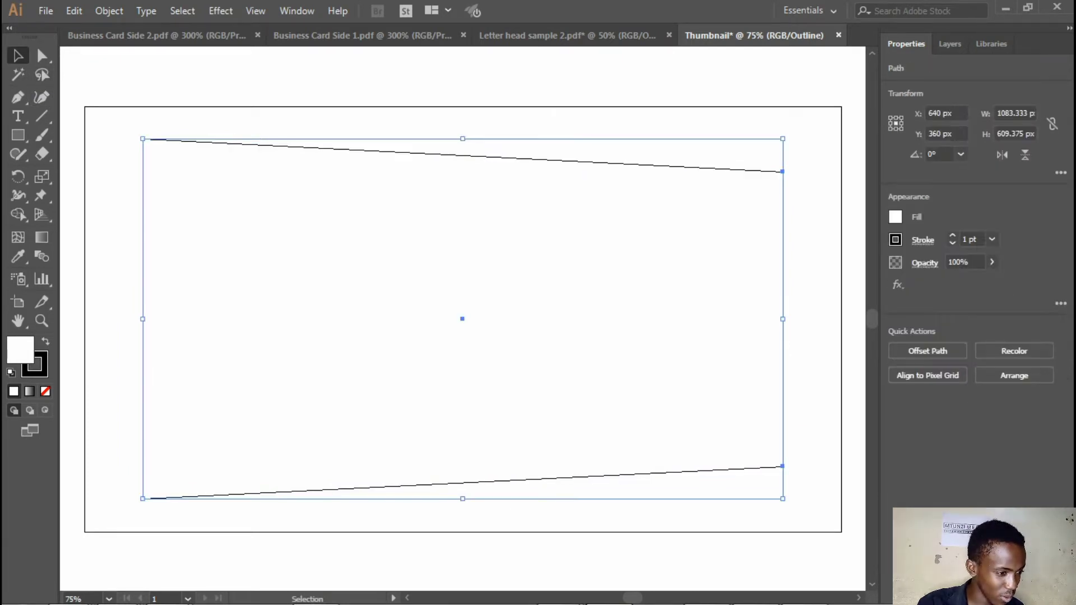
click(42, 55)
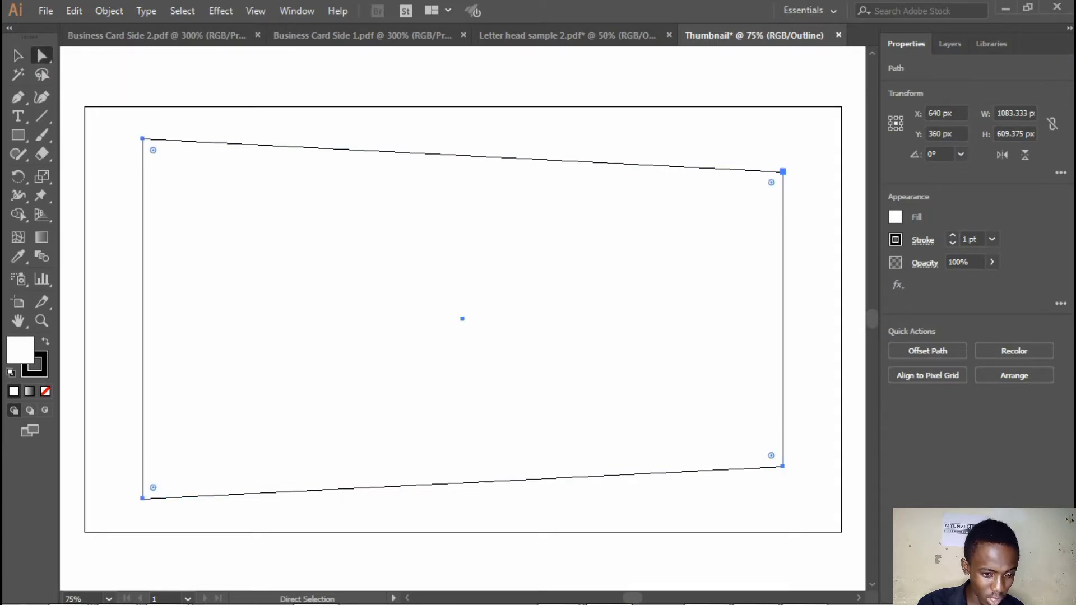
drag(771, 182, 739, 211)
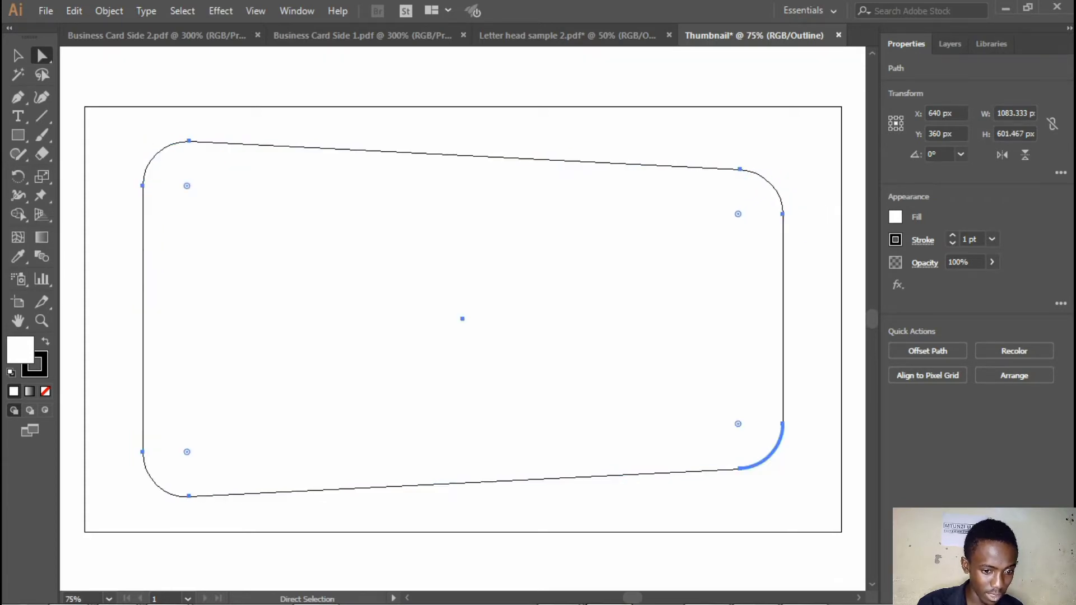
key(ctrl+shift+a)
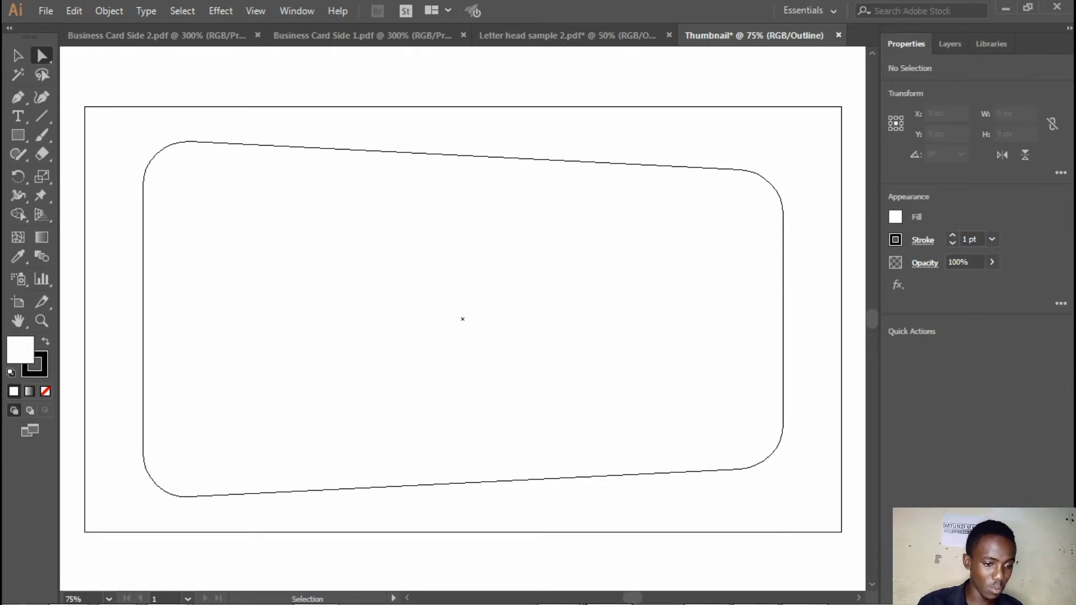
Return to Preview view and swap the rounded trapezoid's fill and stroke, giving it a black fill and a white stroke
key(ctrl+y)
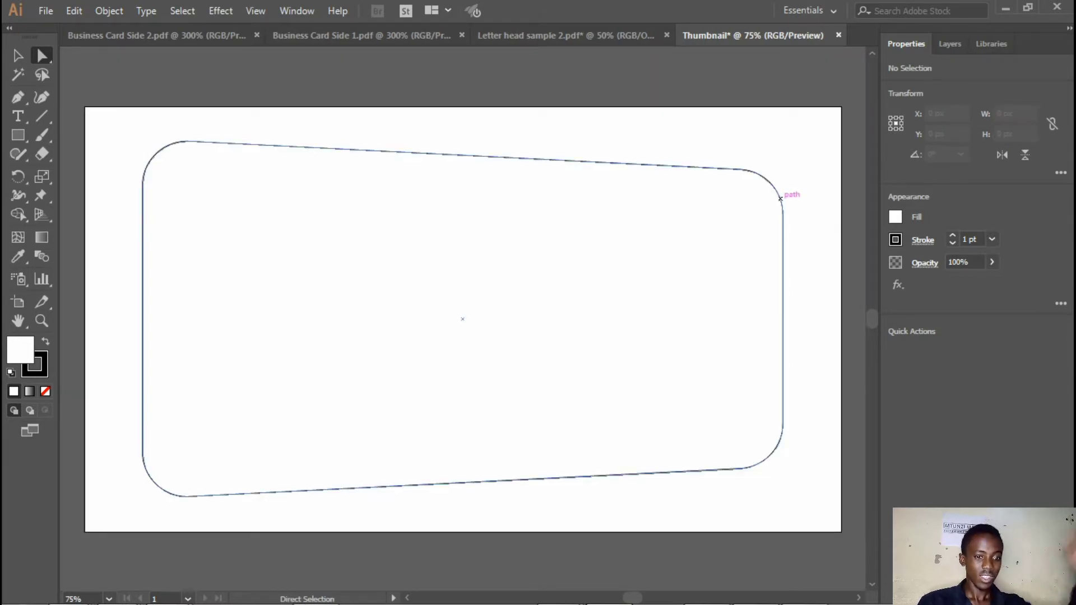
click(779, 197)
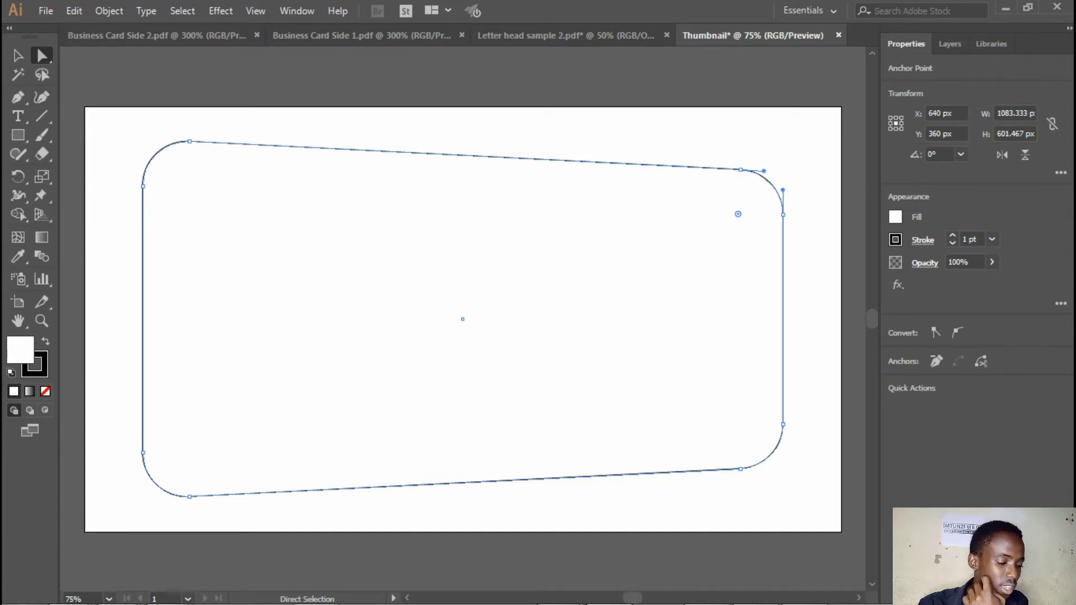
click(46, 341)
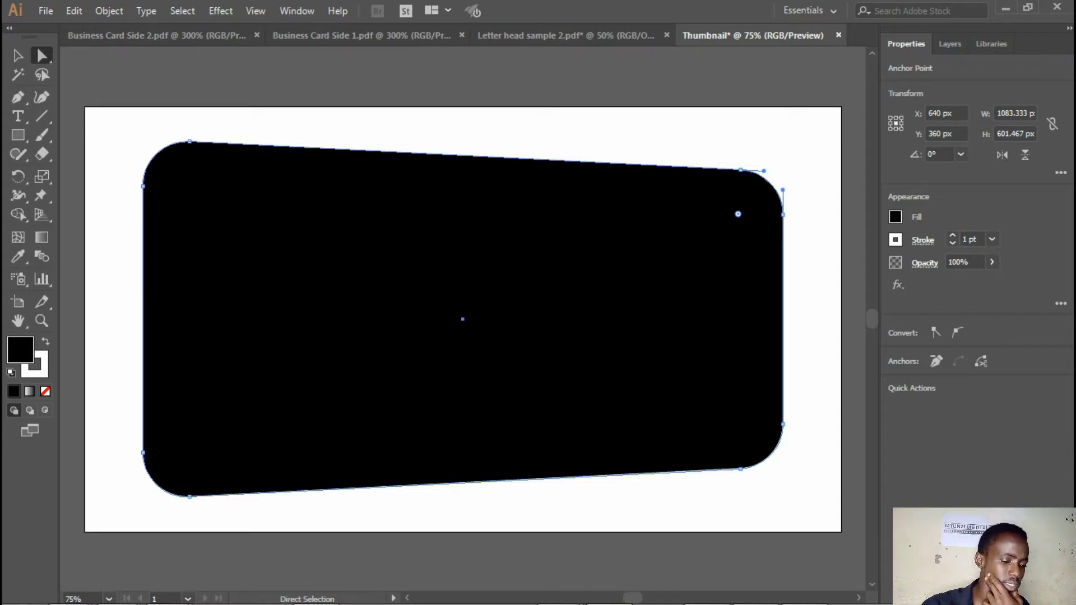
click(807, 150)
click(689, 252)
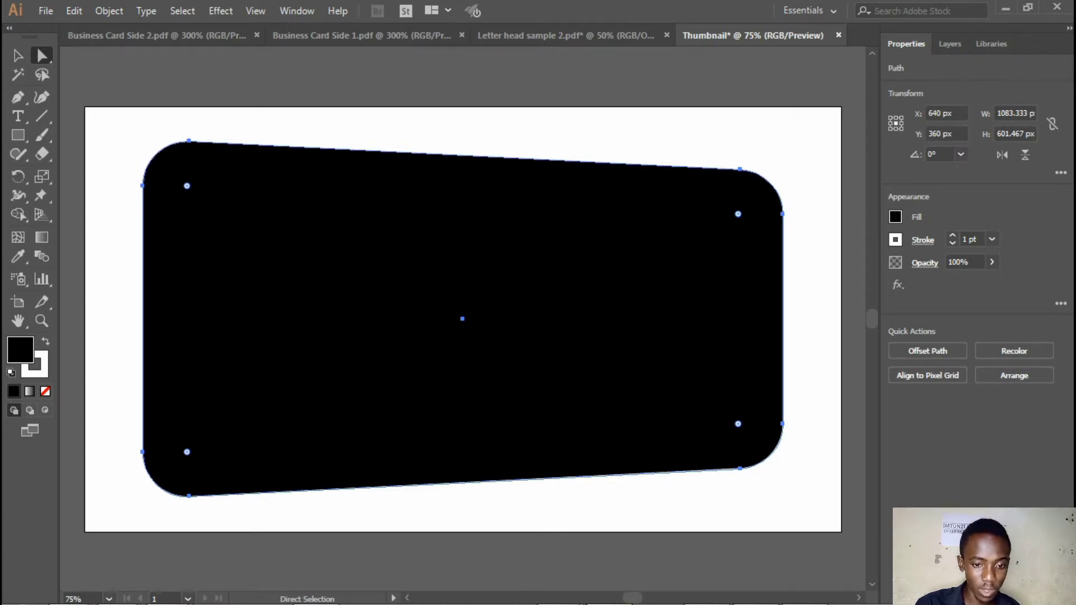
Duplicate the rounded trapezoid's path within Layer 1, then lock and hide the lower copy
click(950, 44)
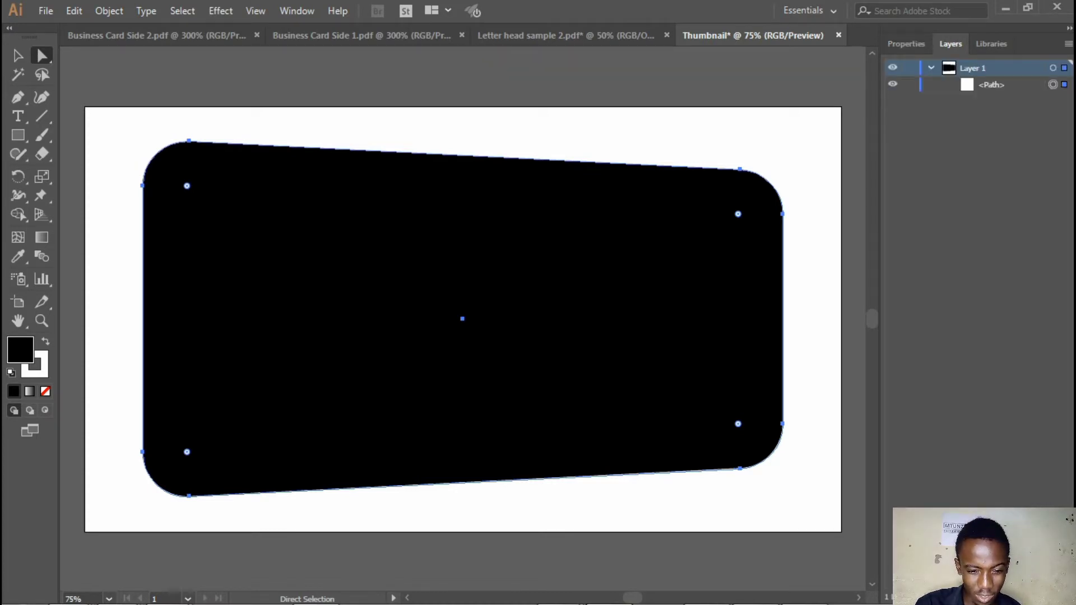
click(991, 84)
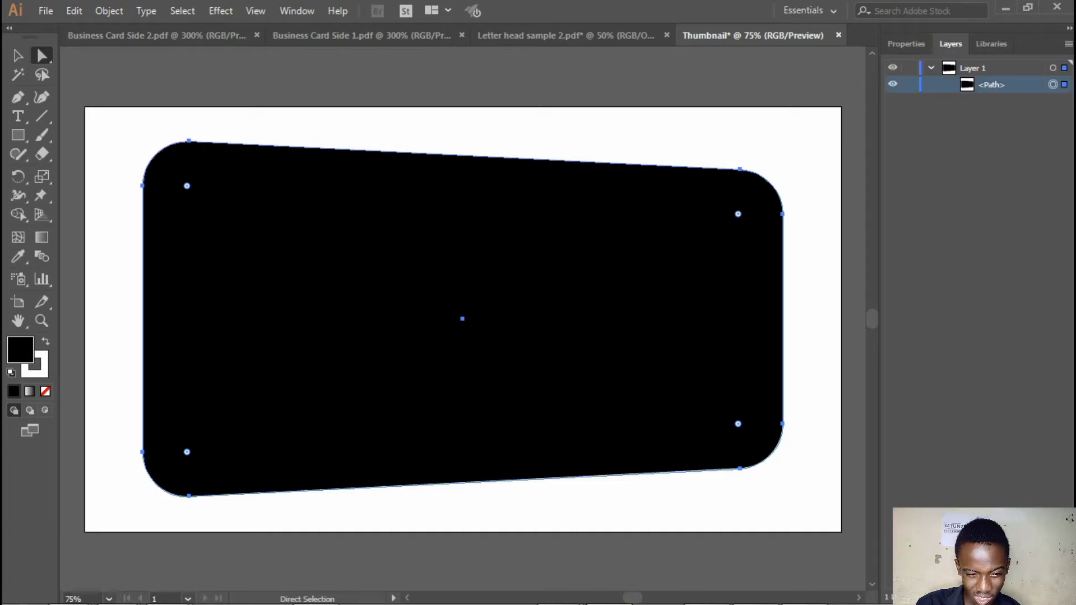
drag(991, 84, 1043, 597)
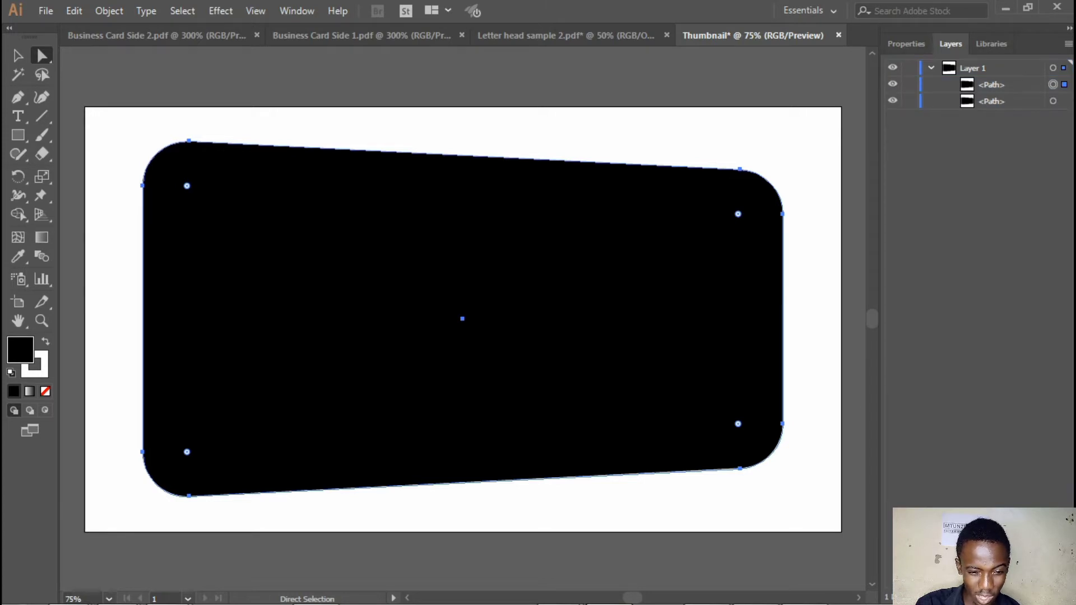
click(909, 101)
click(892, 101)
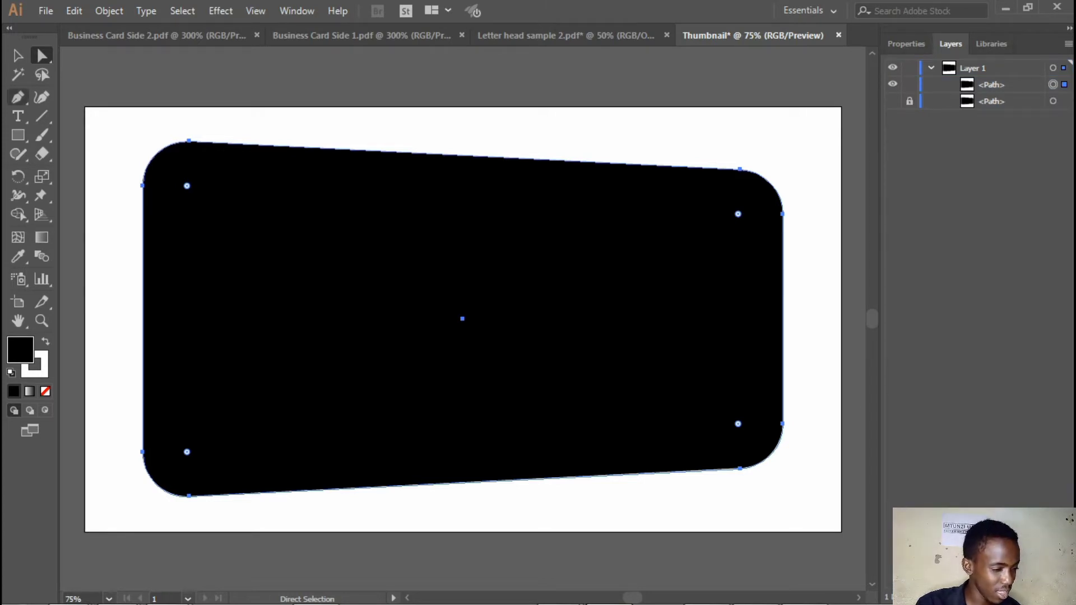
Draw a black rectangle covering the whole artboard and cut the rounded trapezoid out of it with Shape Builder
click(18, 135)
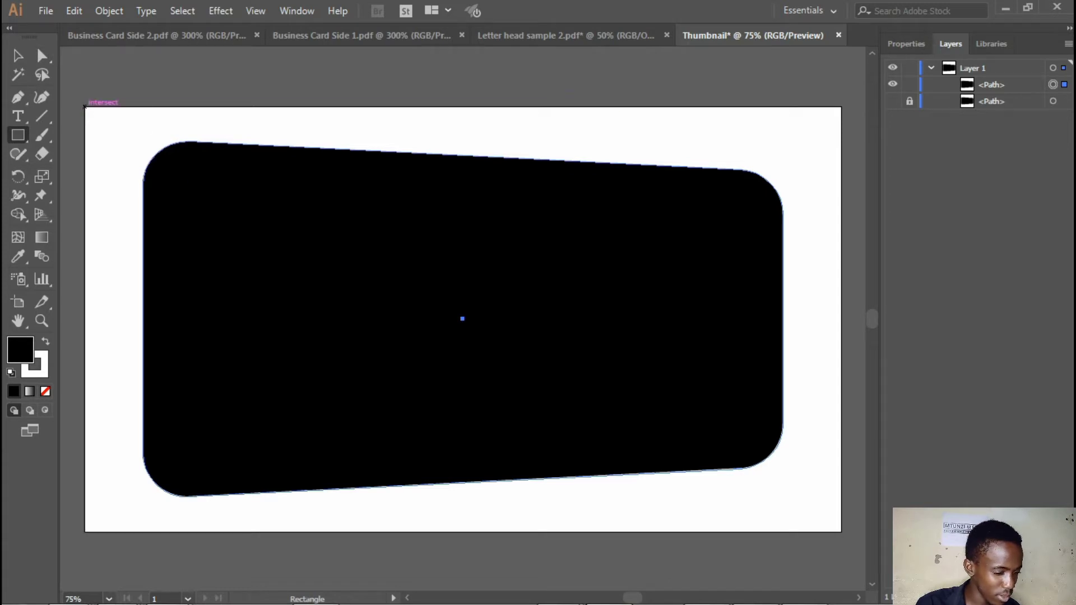
drag(84, 106, 840, 531)
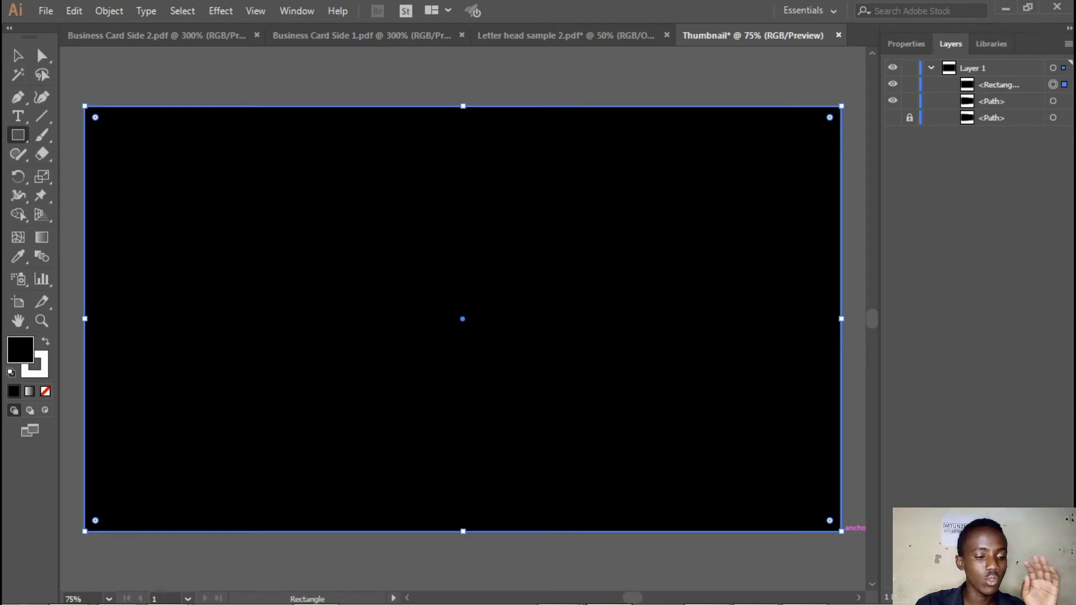
key(v)
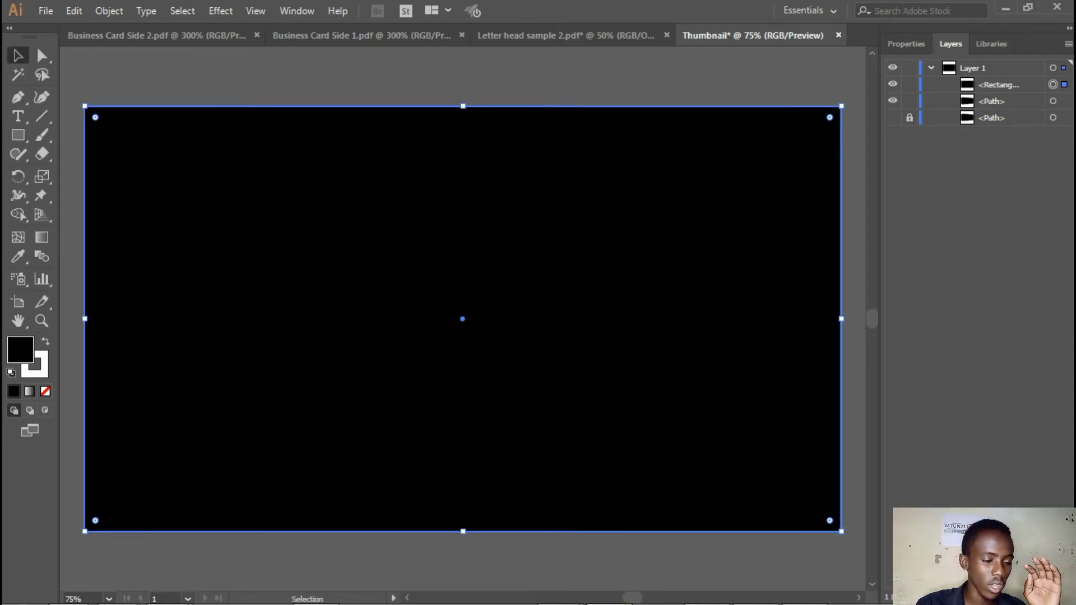
drag(379, 64, 593, 326)
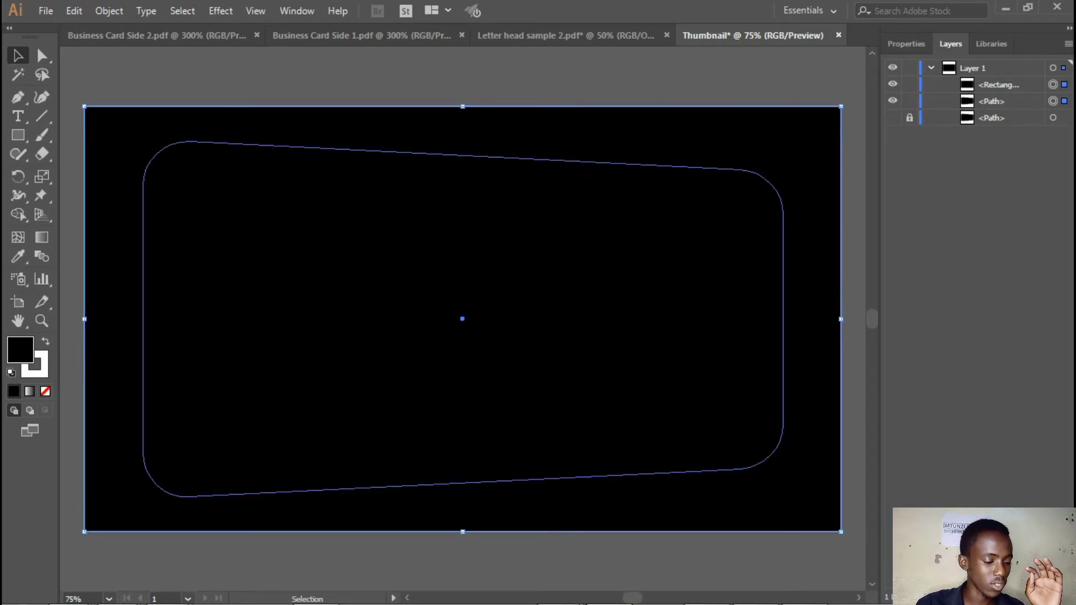
click(19, 214)
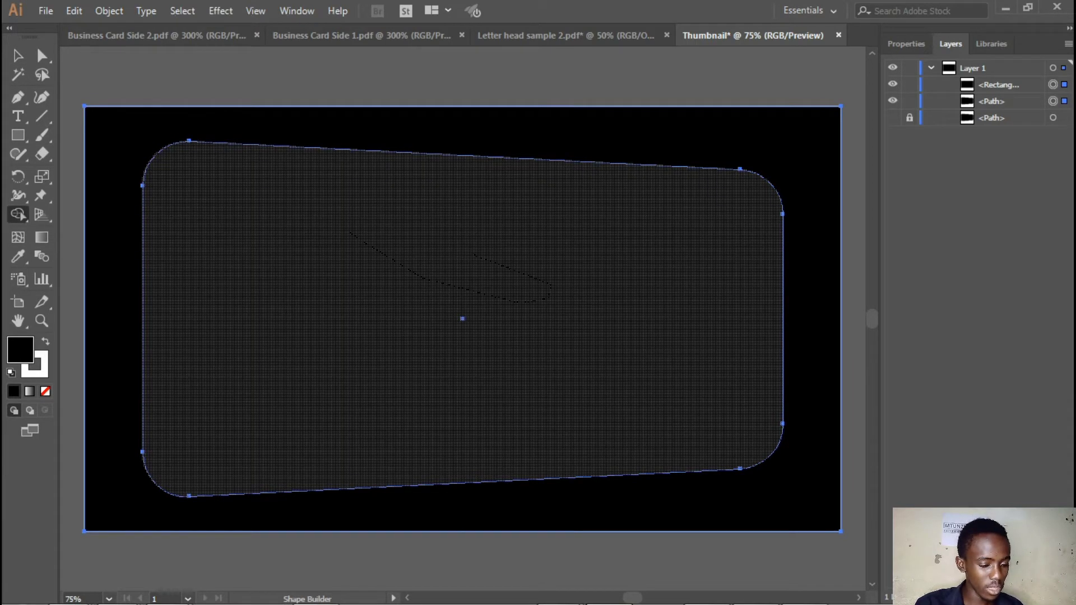
alt+click(462, 305)
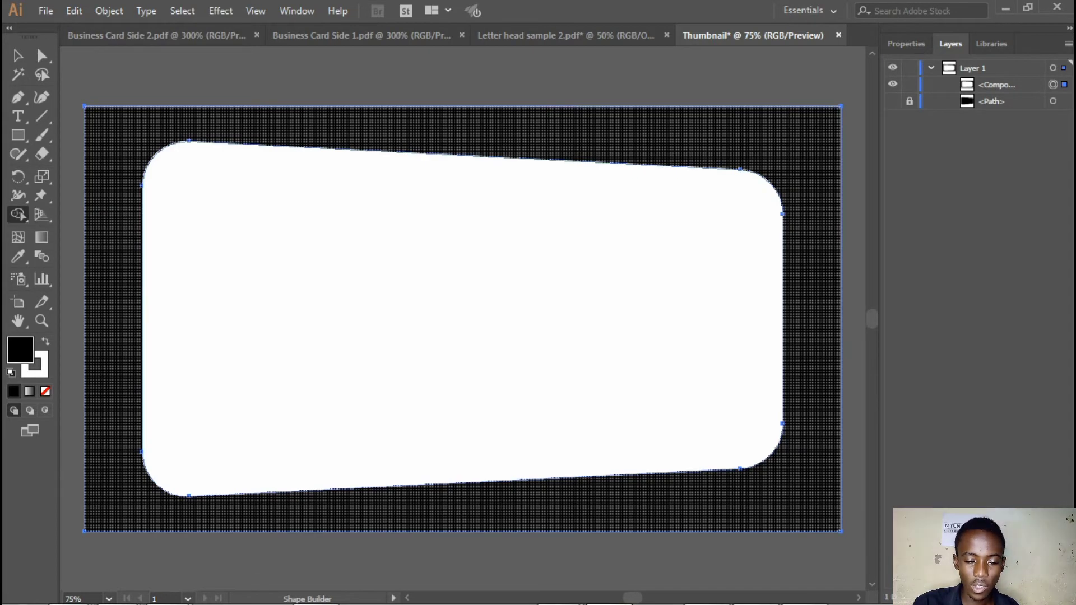
Lock the compound path in Layer 1 and rename it THE FRAME
click(910, 84)
double_click(998, 84)
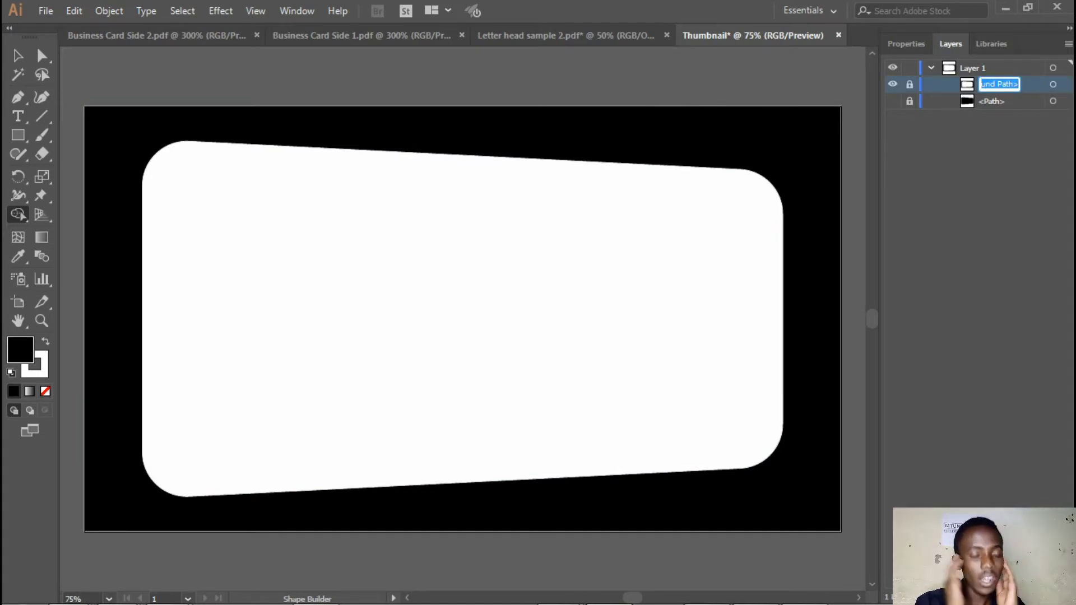
text(TH)
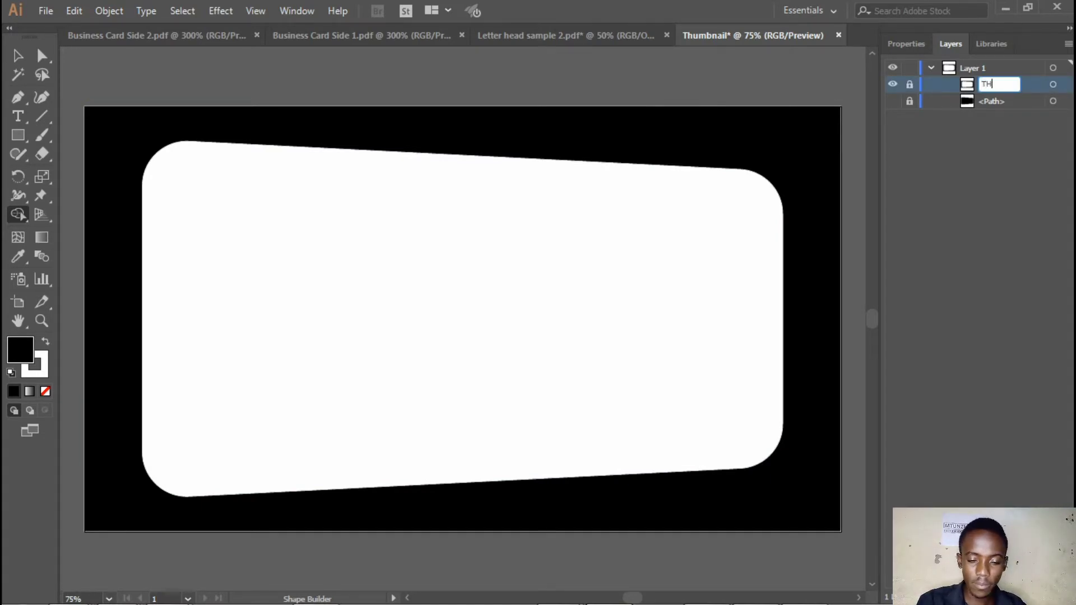
text(E FRAME)
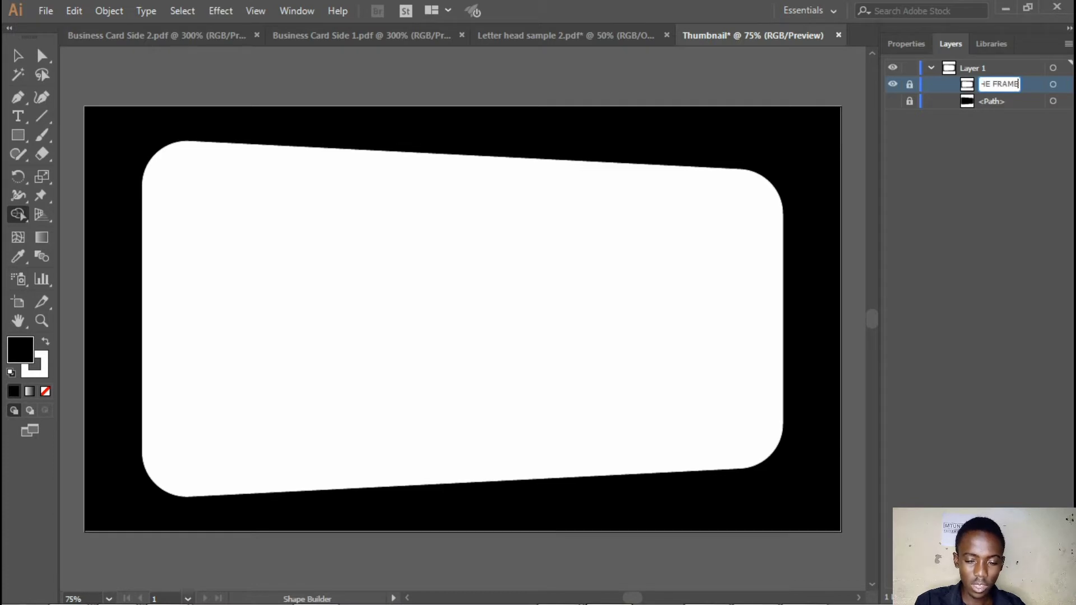
key(Return)
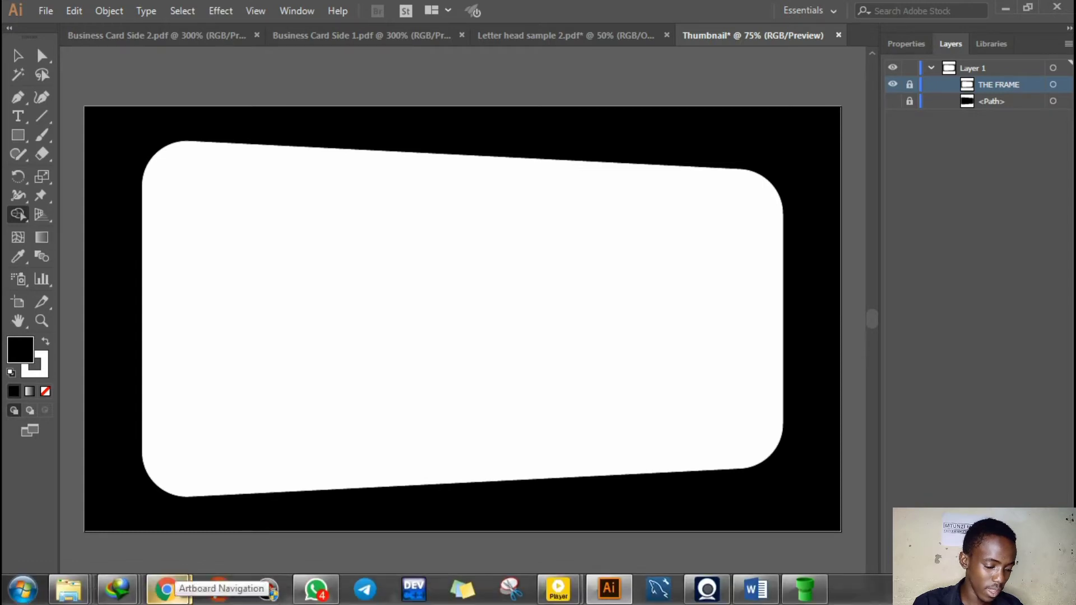
Switch to Chrome and open Pixabay's free image results for "order"
mouse_move(166, 588)
click(274, 504)
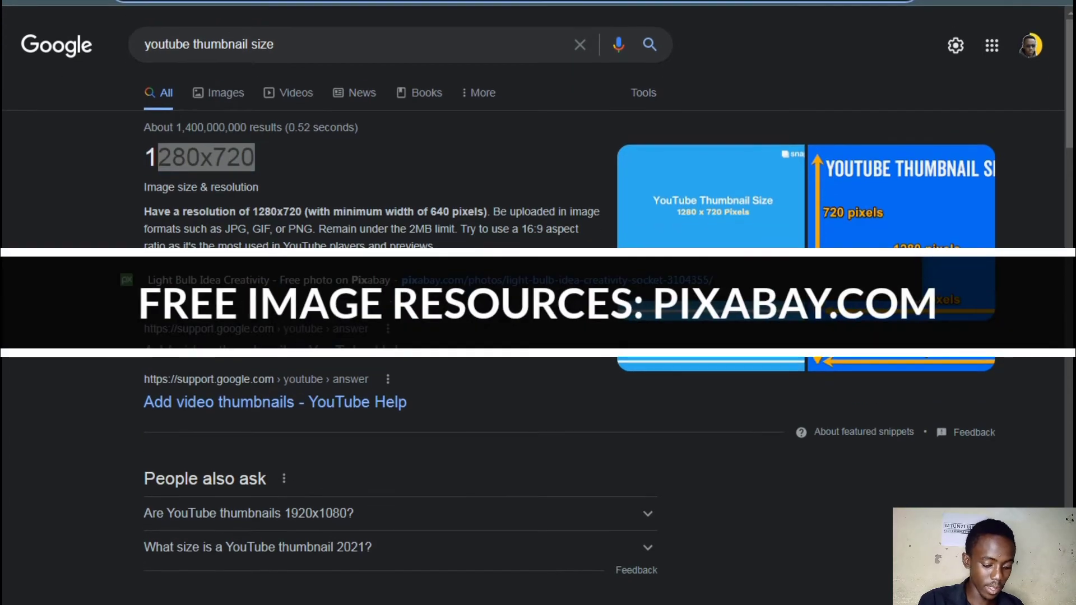
key(Return)
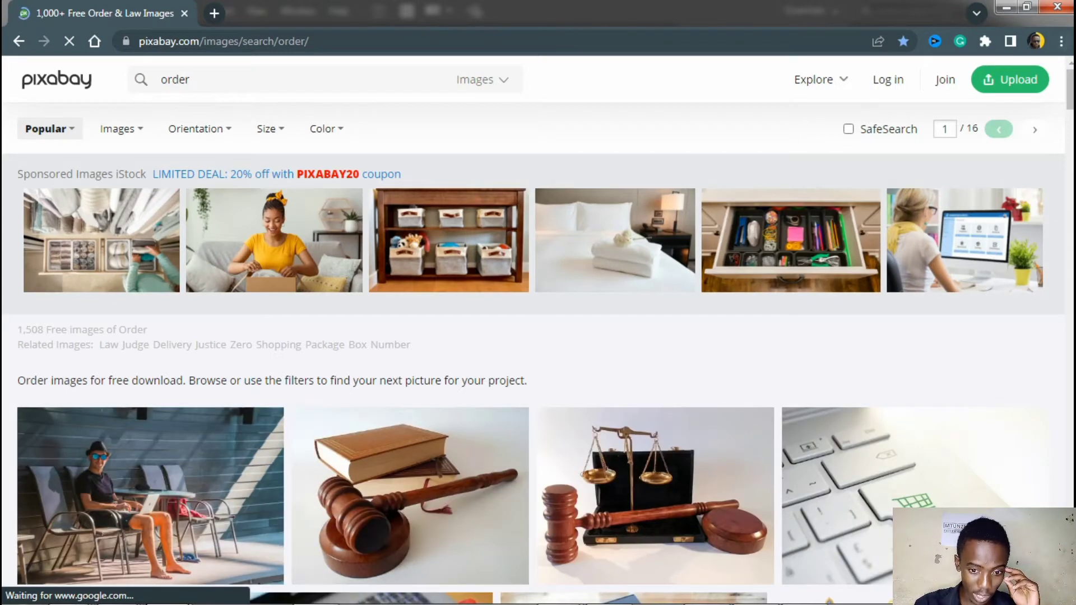
scroll(538, 330, down, 5)
scroll(538, 330, up, 5)
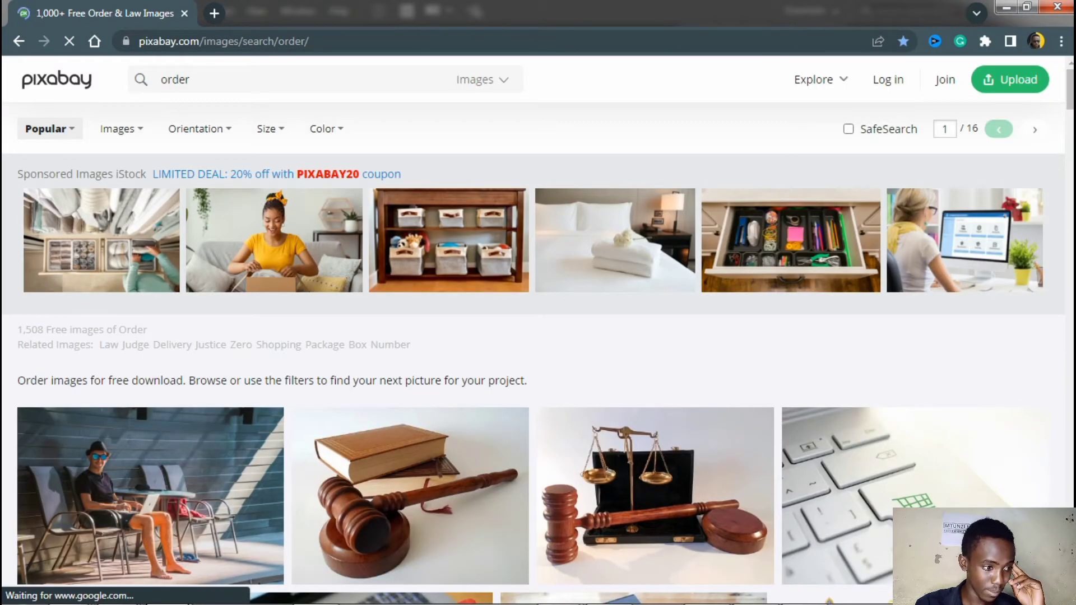
Search Pixabay for "computers" and look through the image results for a suitable thumbnail photo
double_click(175, 80)
text(CO)
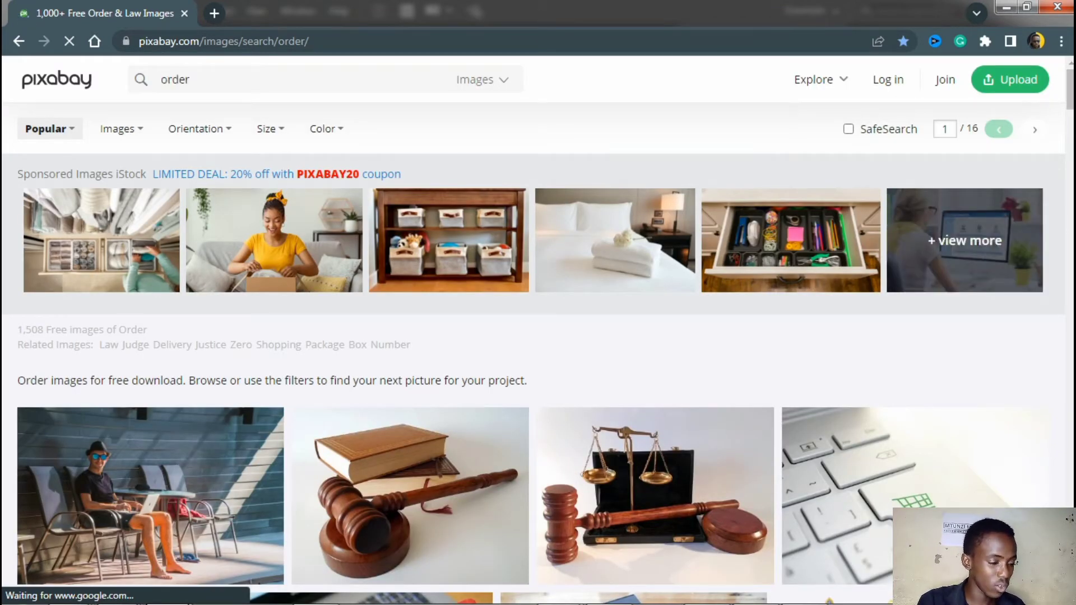
key(ctrl+a)
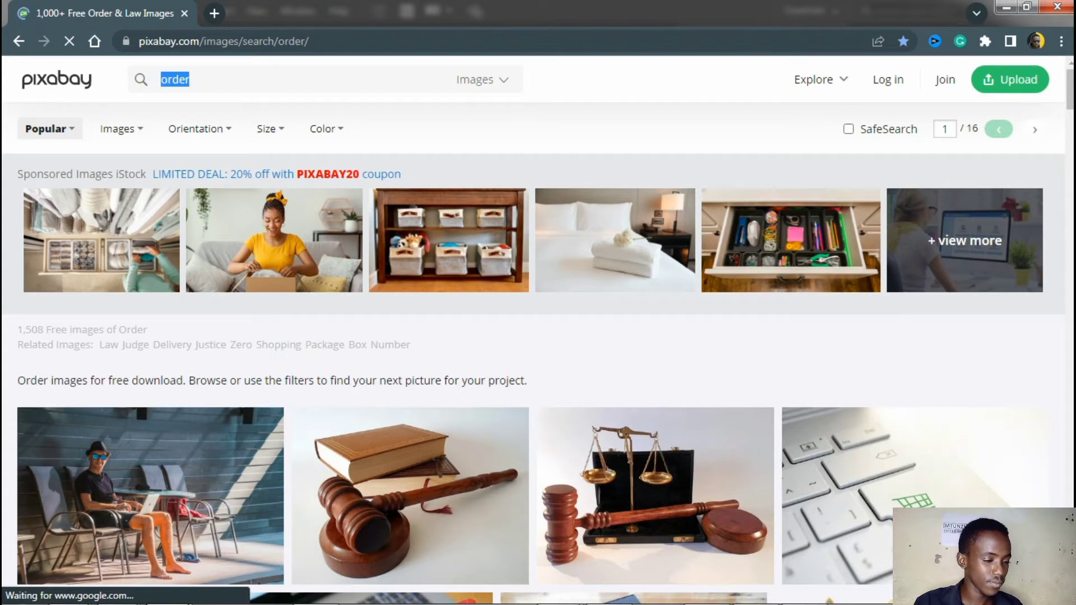
text(computers)
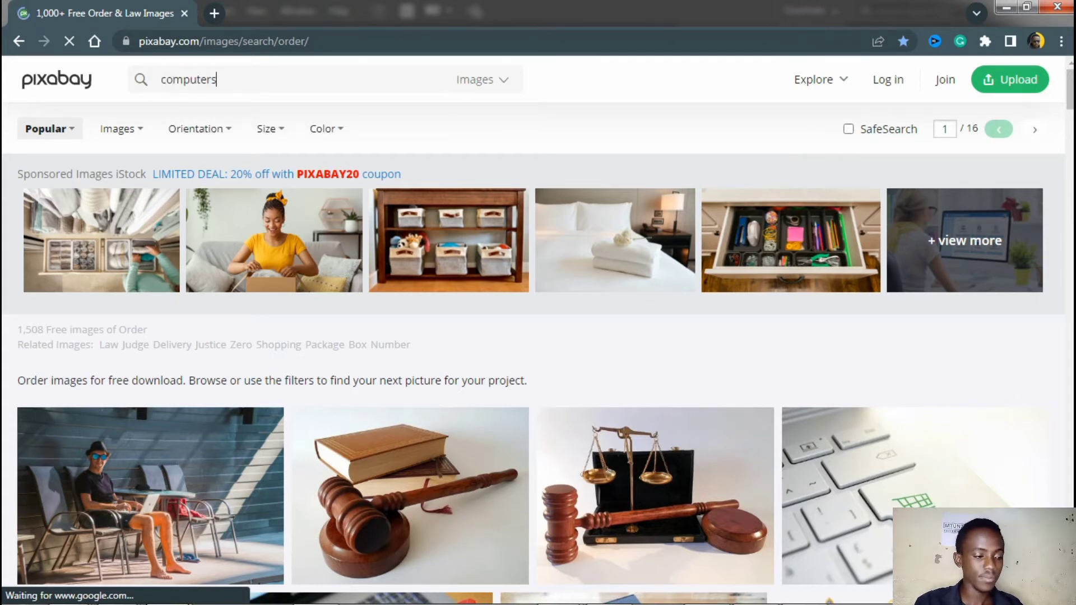
key(Return)
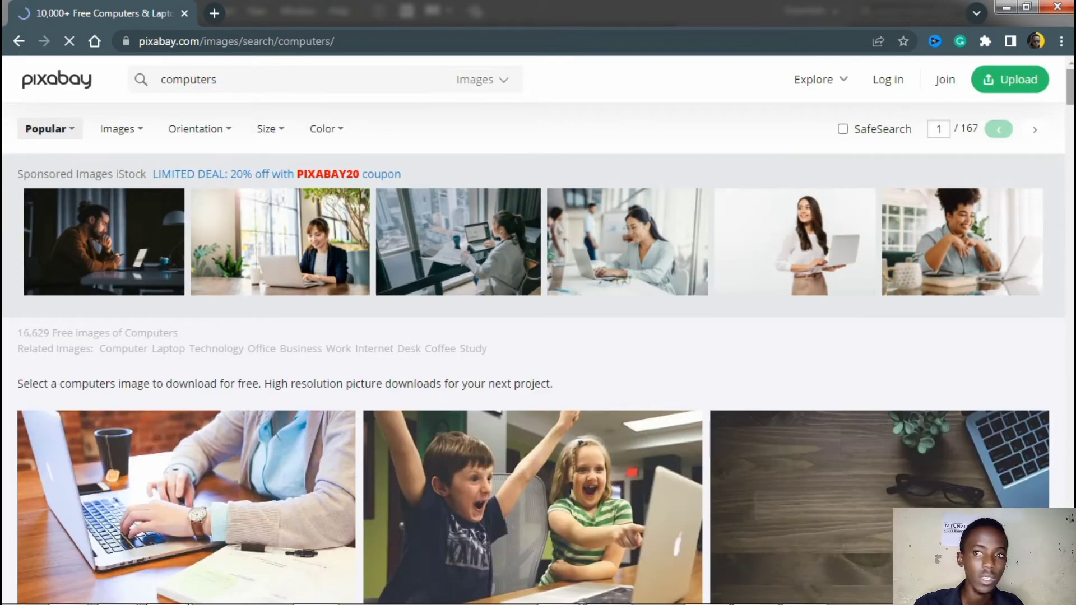
scroll(538, 336, down, 3)
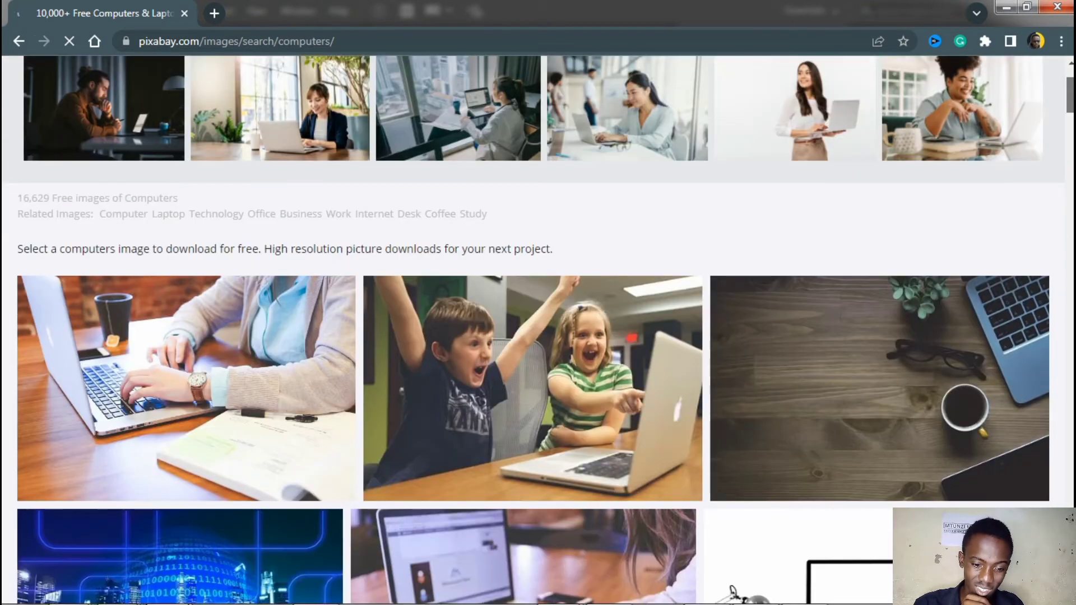
scroll(538, 331, down, 4)
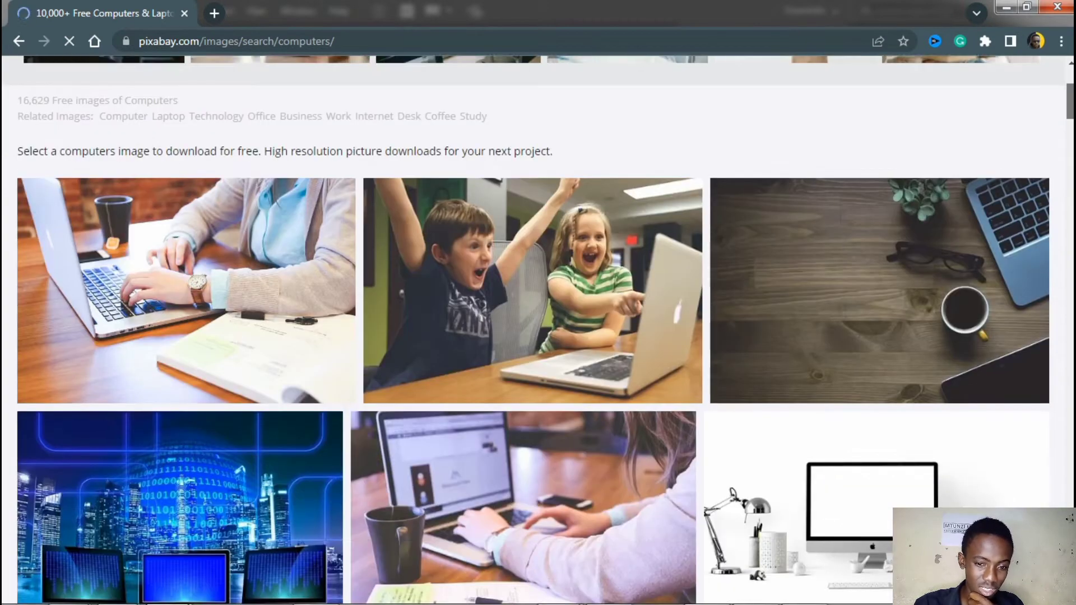
scroll(538, 331, up, 1)
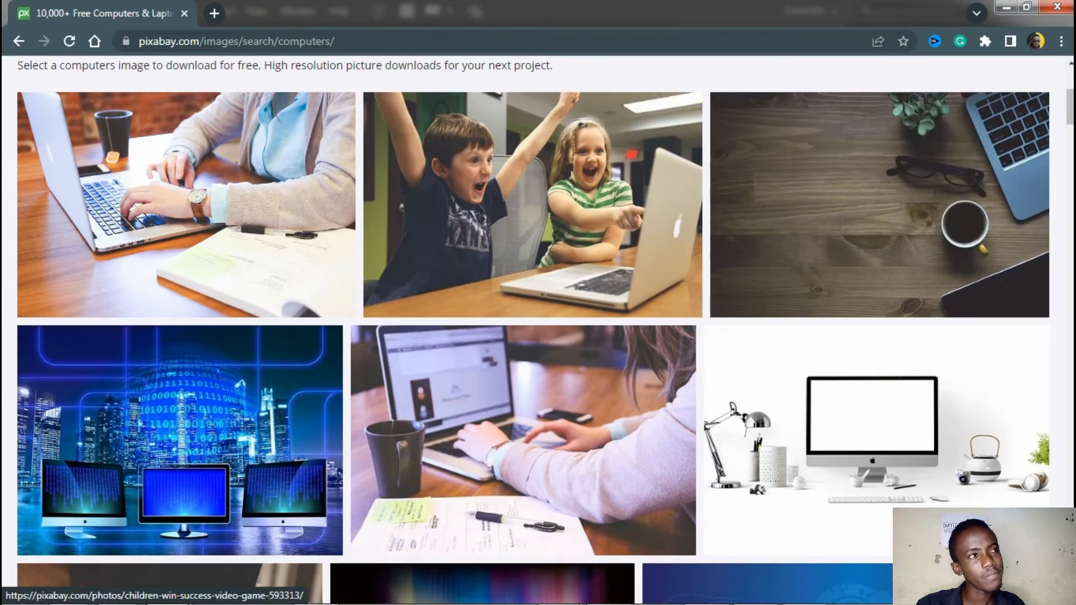
Open the cheering children, pencil-biting woman and startup meeting photos from the results in separate new tabs
right_click(611, 182)
click(650, 192)
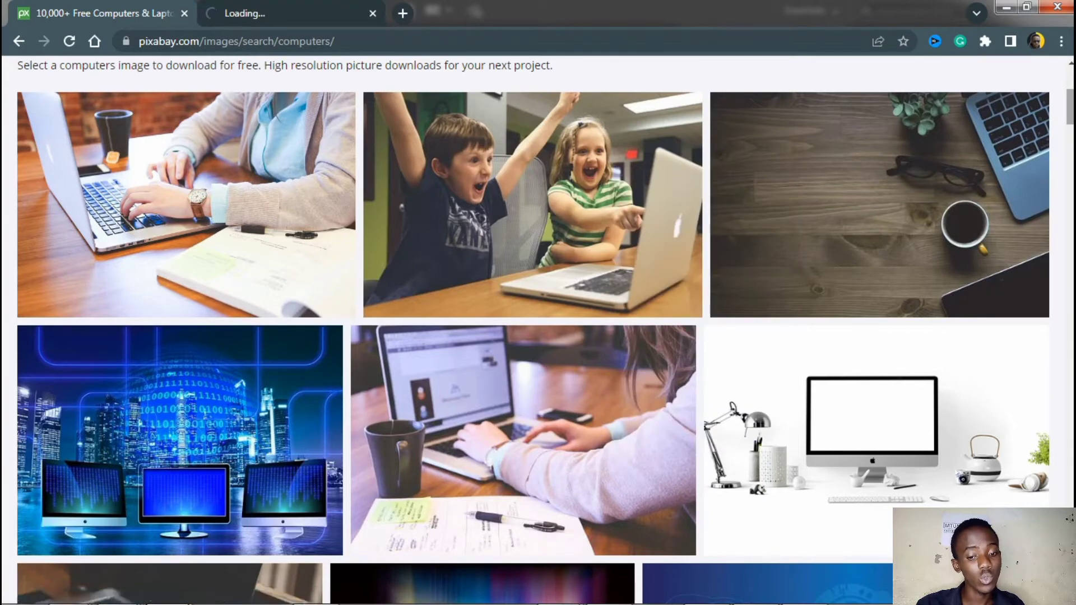
scroll(532, 331, down, 6)
scroll(533, 330, down, 4)
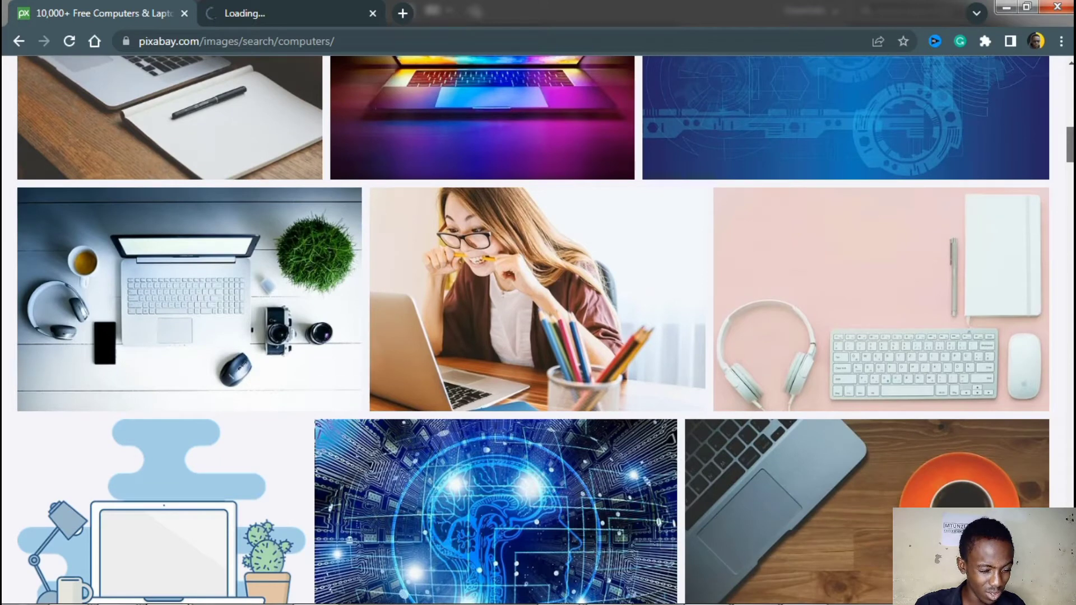
right_click(550, 265)
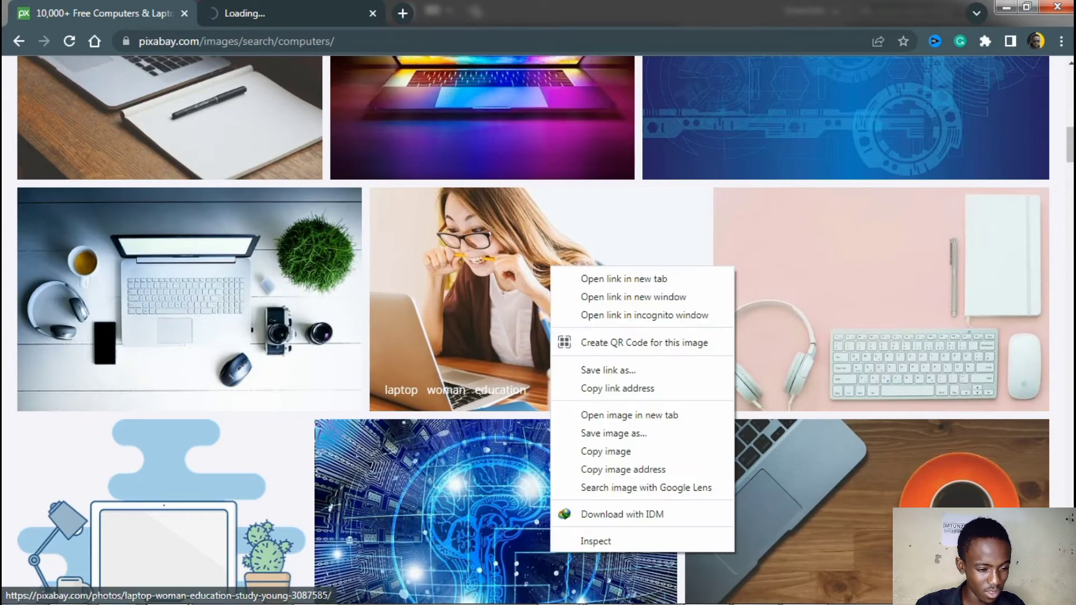
click(623, 279)
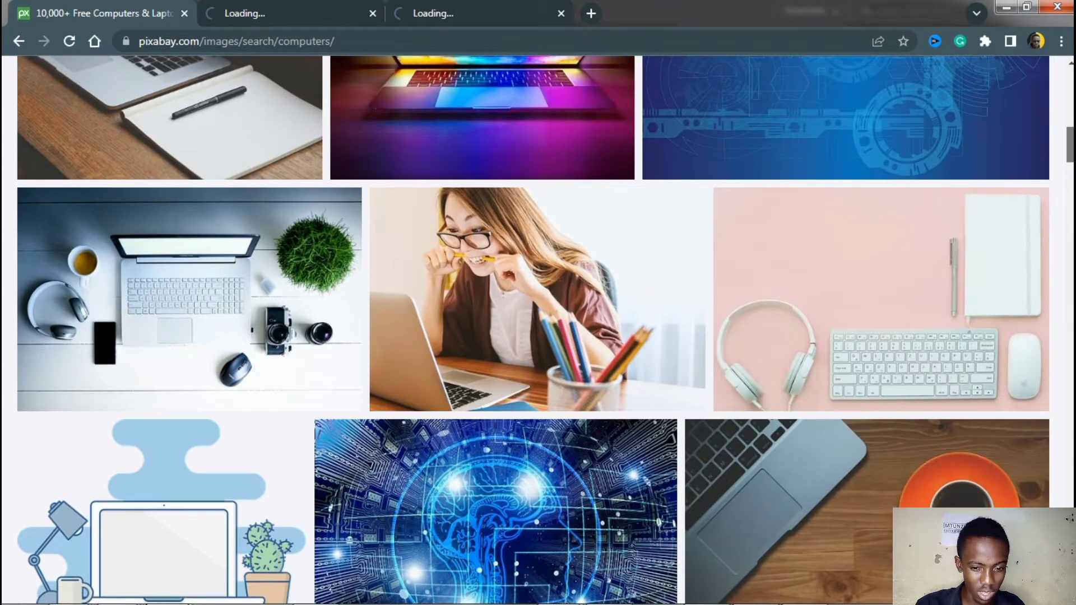
scroll(534, 330, down, 8)
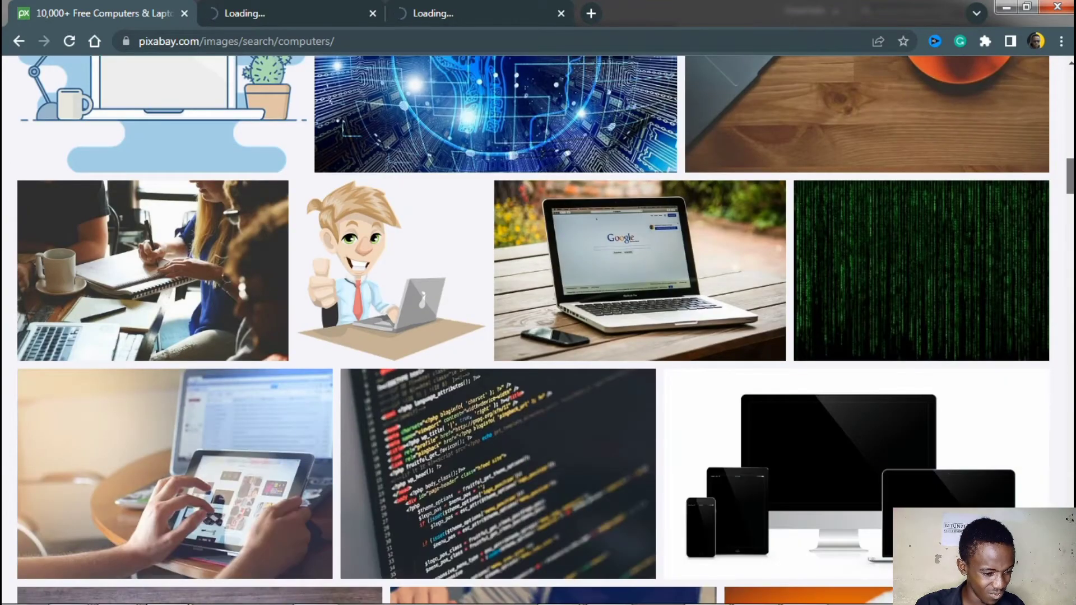
scroll(919, 224, down, 2)
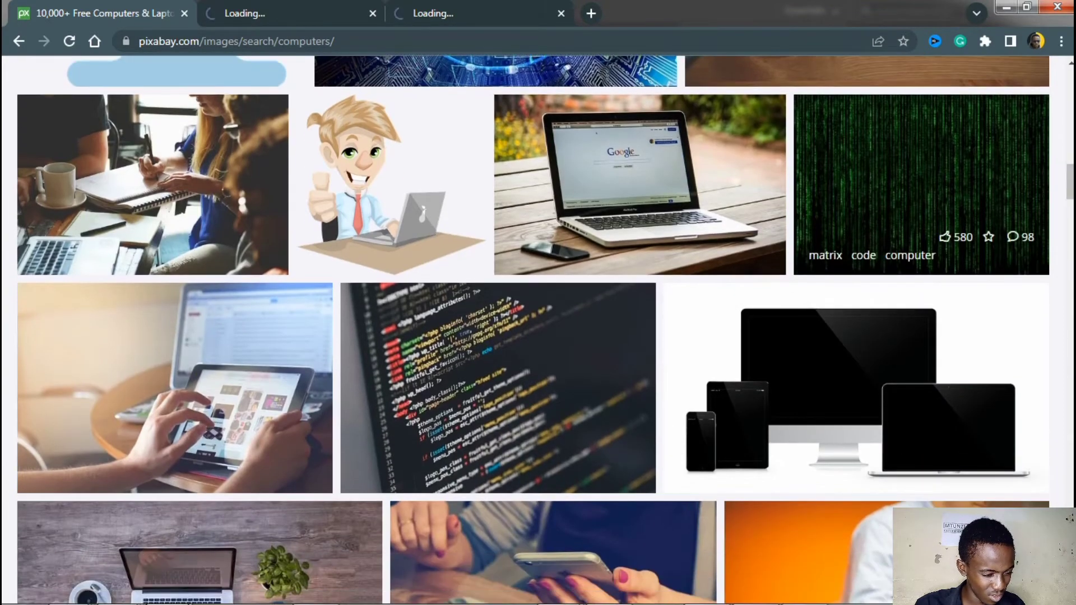
right_click(185, 163)
click(224, 177)
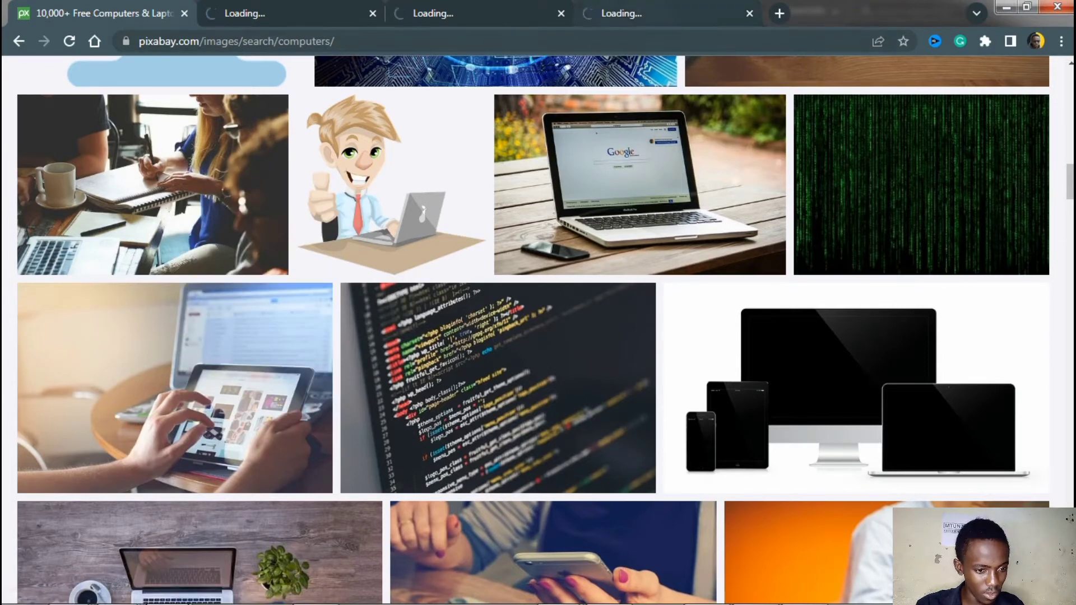
Go to the startup meeting photo's page and request its free download as a 1920×1280 JPG
click(650, 13)
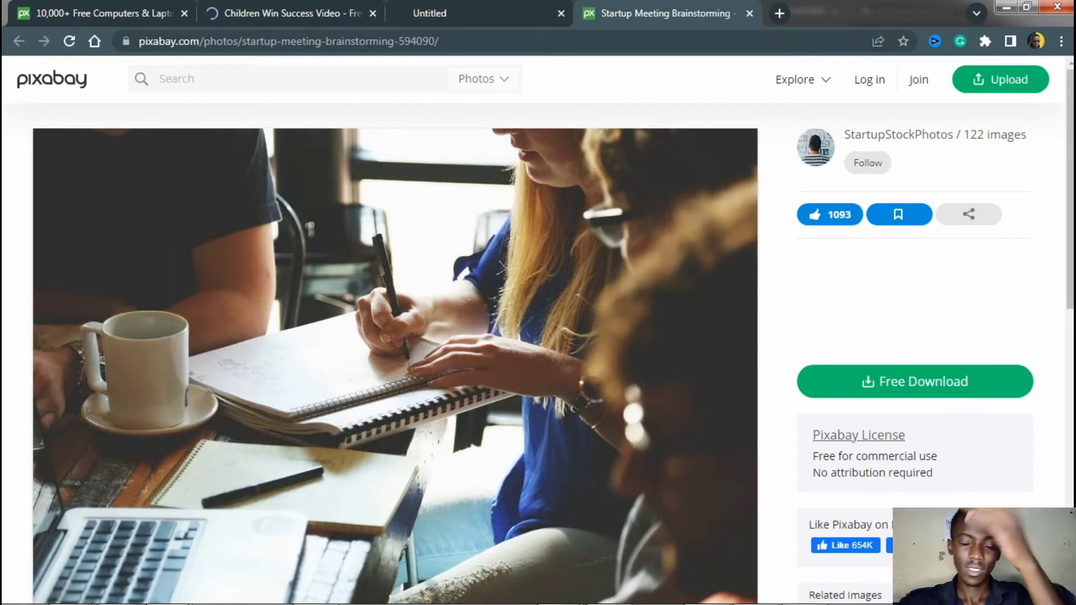
click(914, 381)
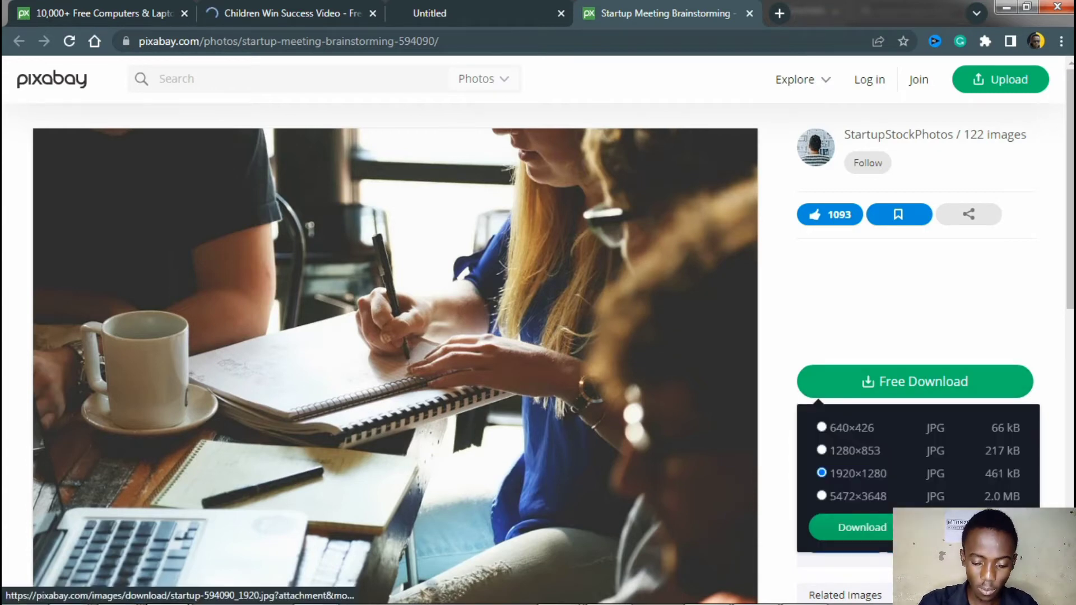
click(862, 527)
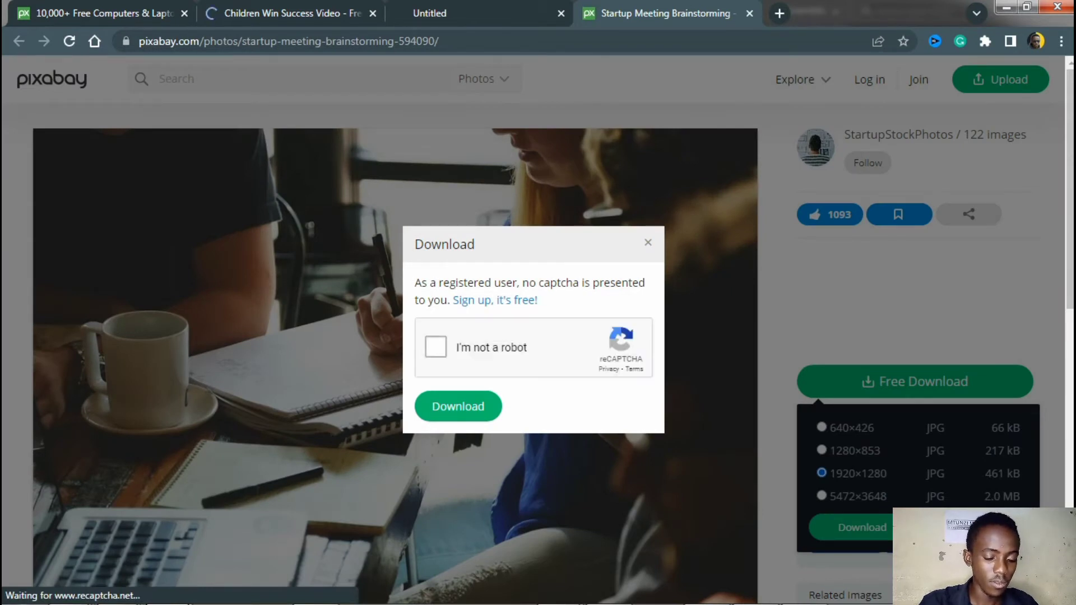
Complete the robot check by selecting the three images with mountains or hills, and download the photo
click(436, 347)
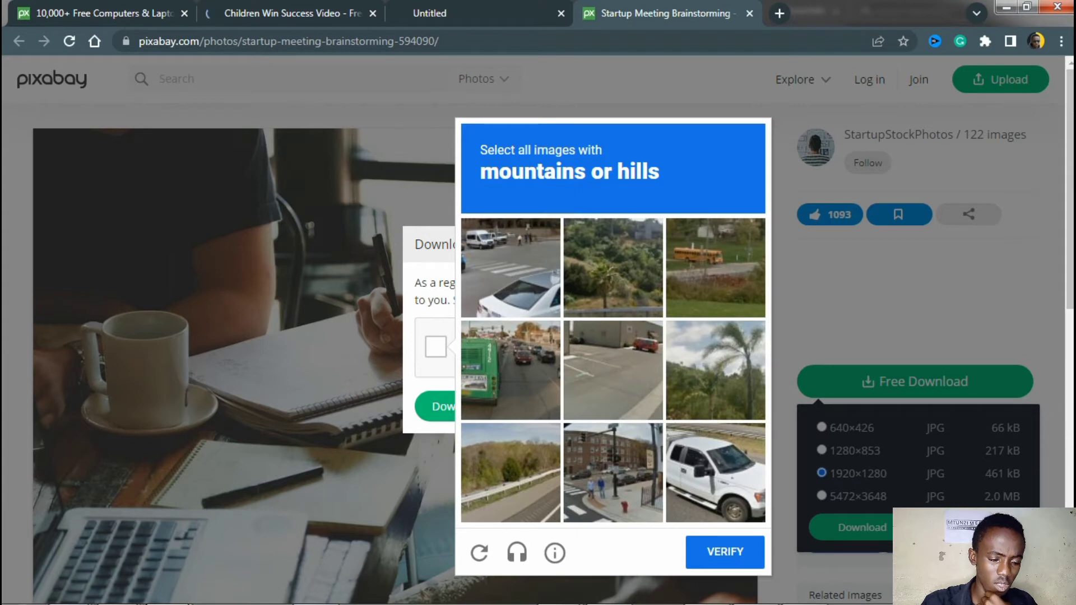
click(510, 473)
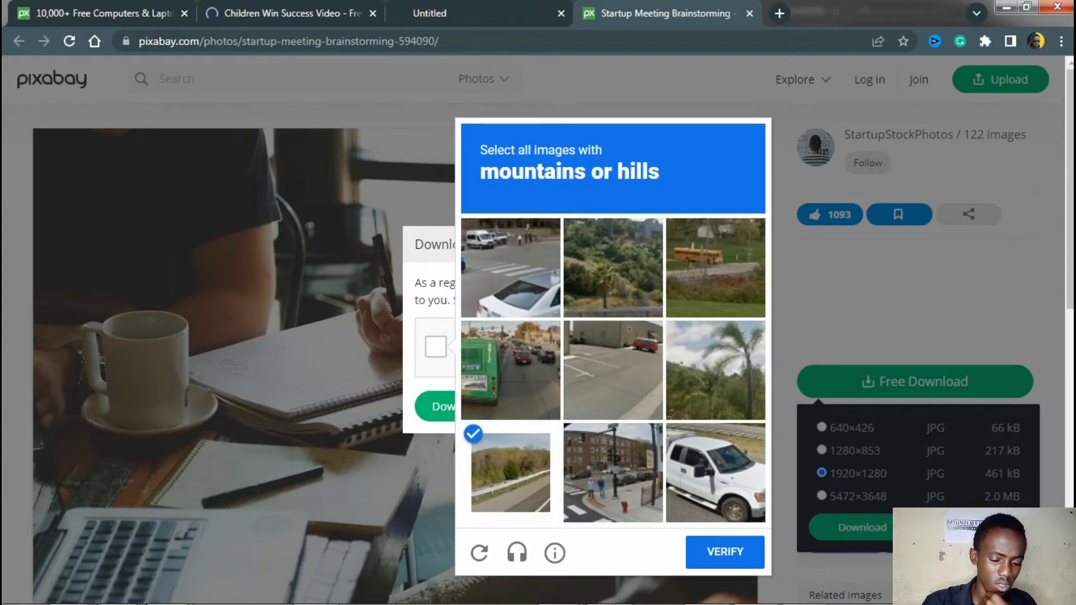
click(714, 371)
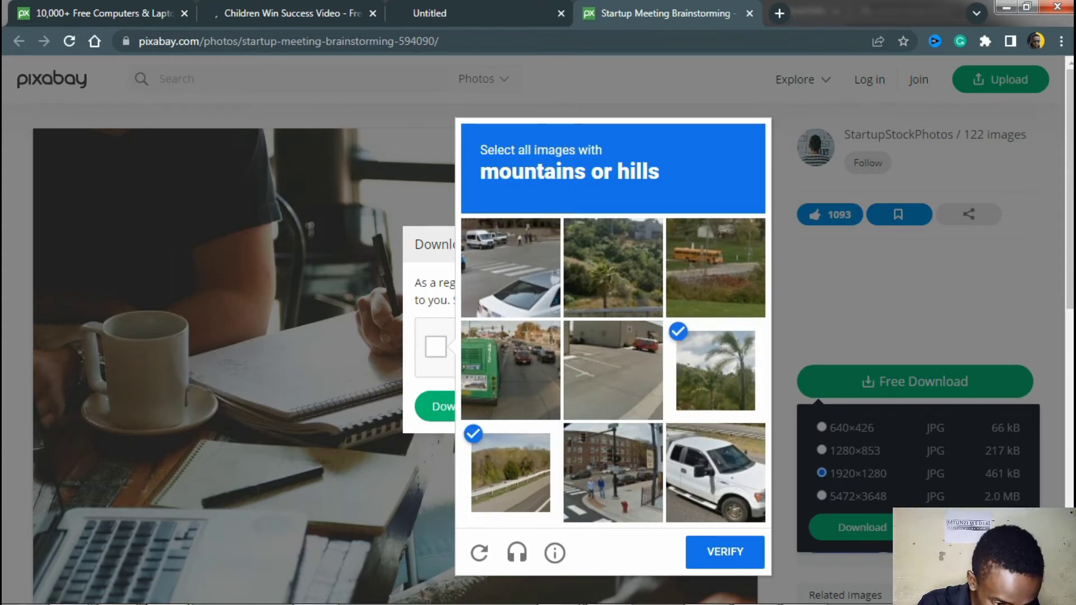
click(613, 267)
click(724, 551)
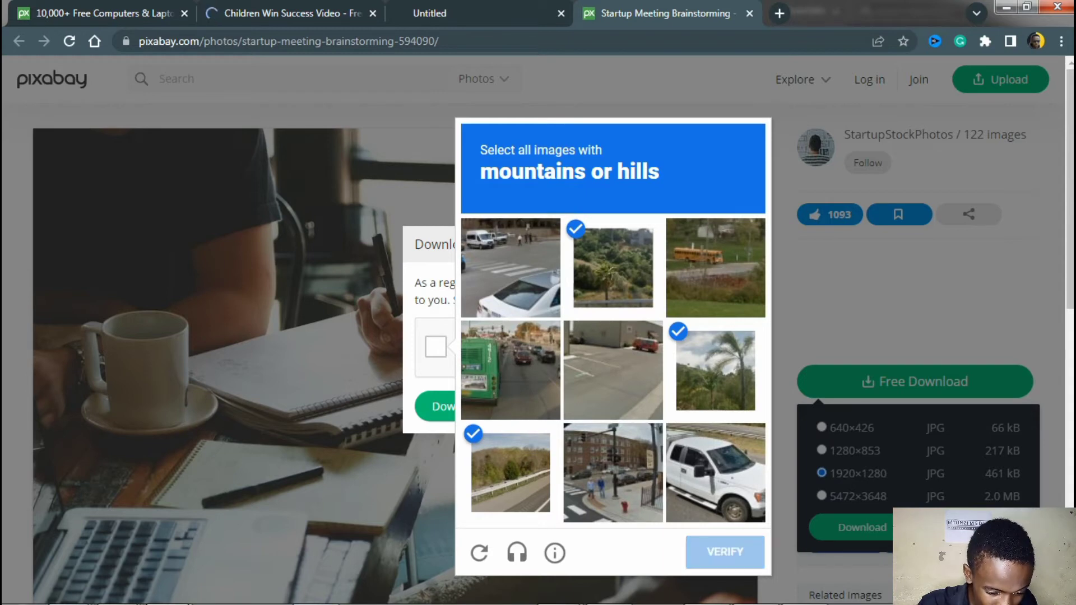
click(458, 406)
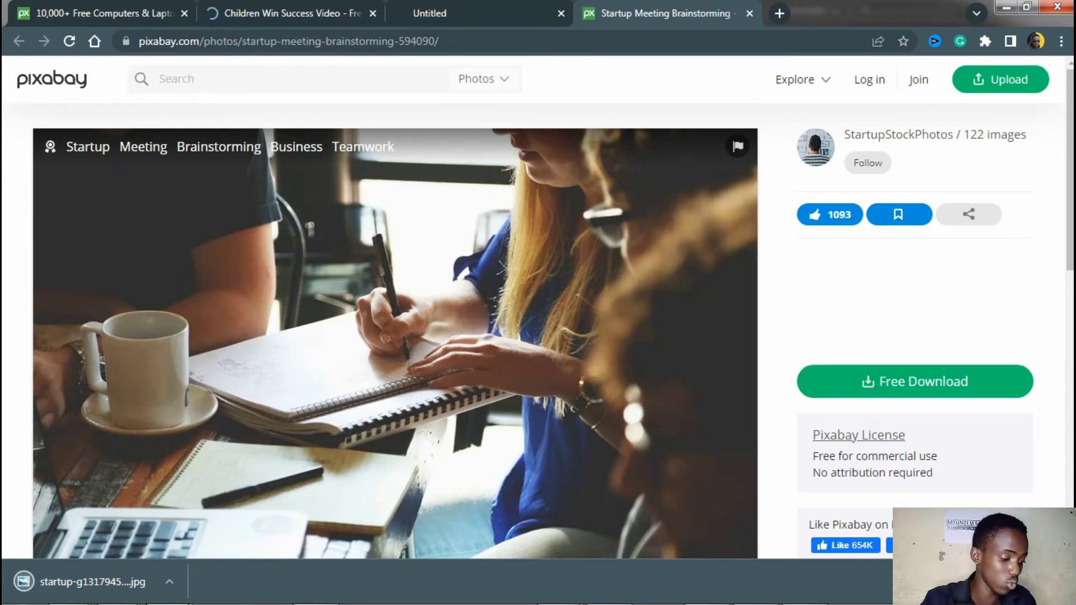
Show the downloaded startup photo in its folder and place it into the Thumbnail document in Illustrator
click(118, 589)
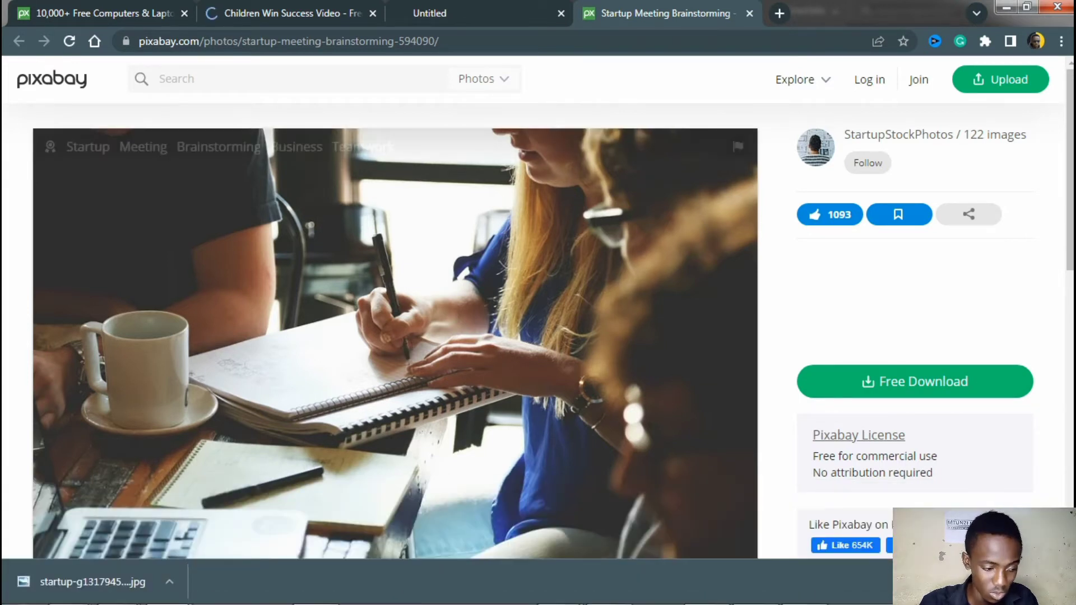
click(169, 581)
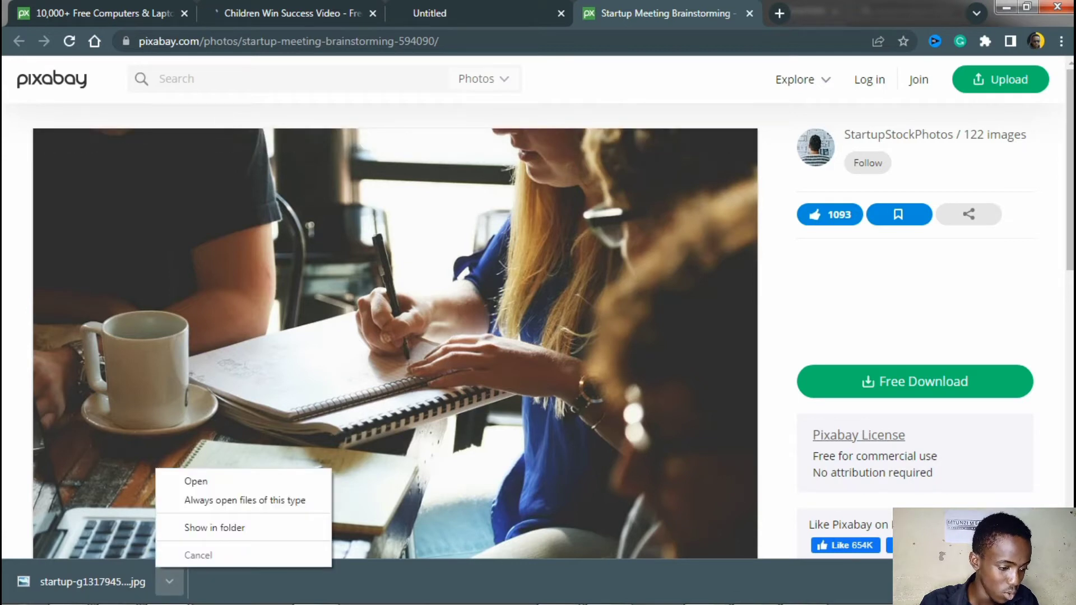
click(215, 528)
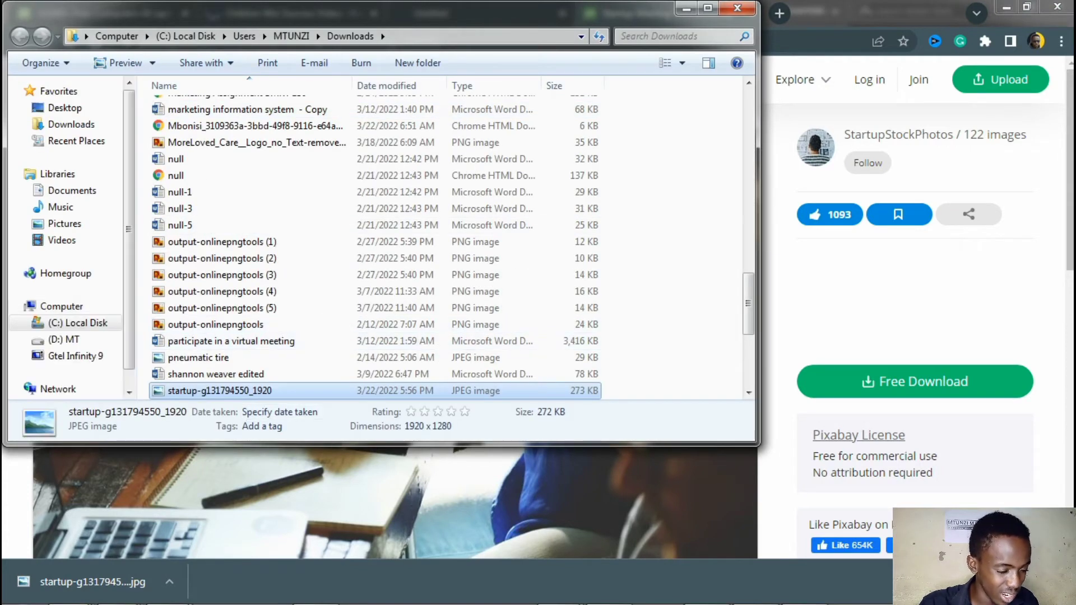
click(609, 588)
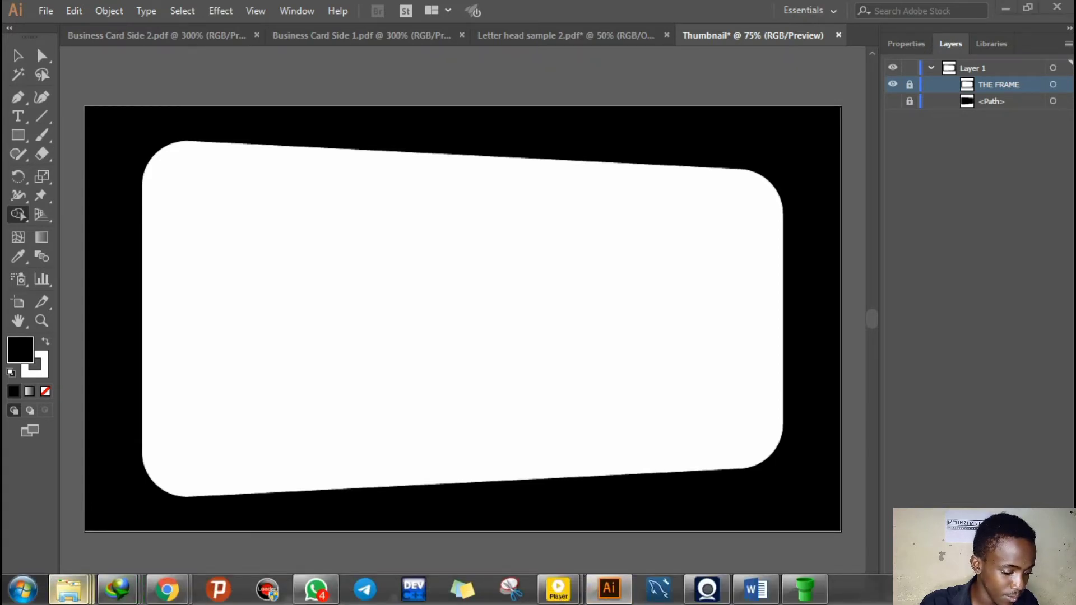
mouse_move(68, 588)
click(616, 501)
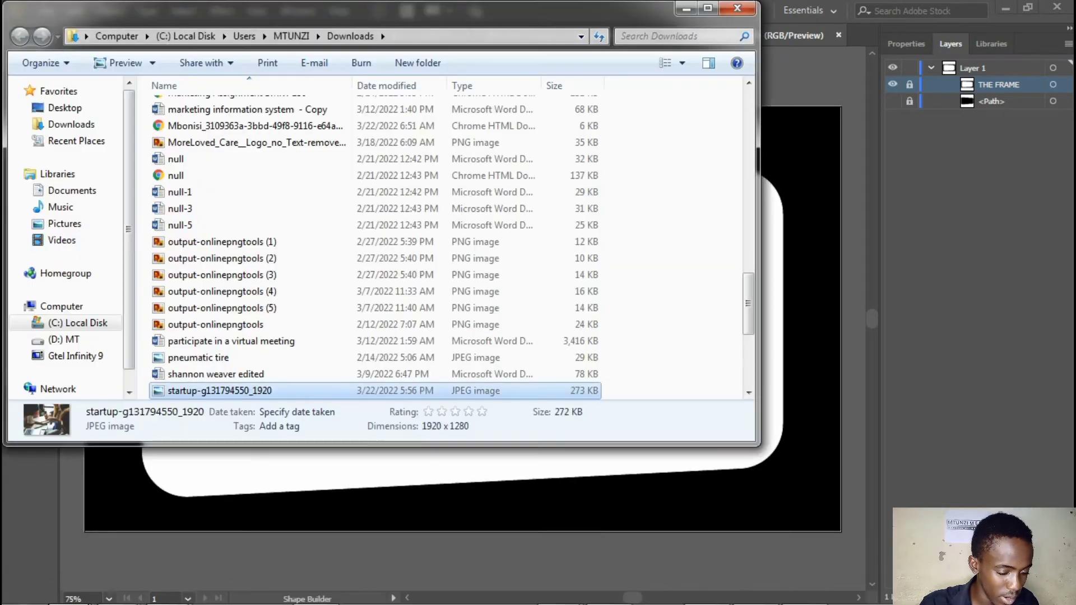
drag(328, 390, 419, 486)
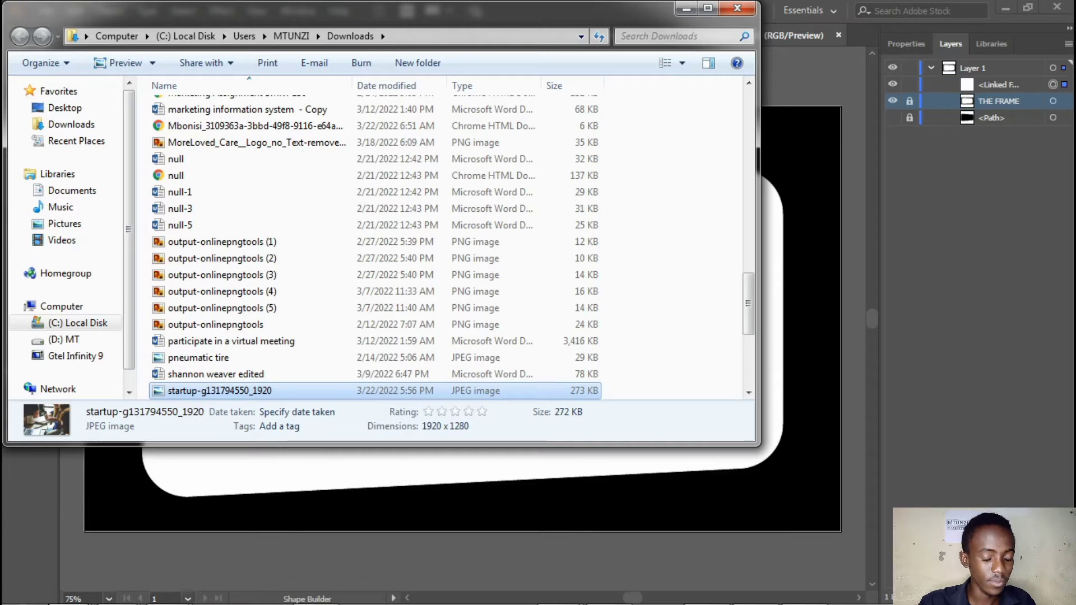
Scale the placed photo down to slightly less than the artboard's width, position it over the artboard and deselect it
key(ctrl+minus)
key(ctrl+minus)
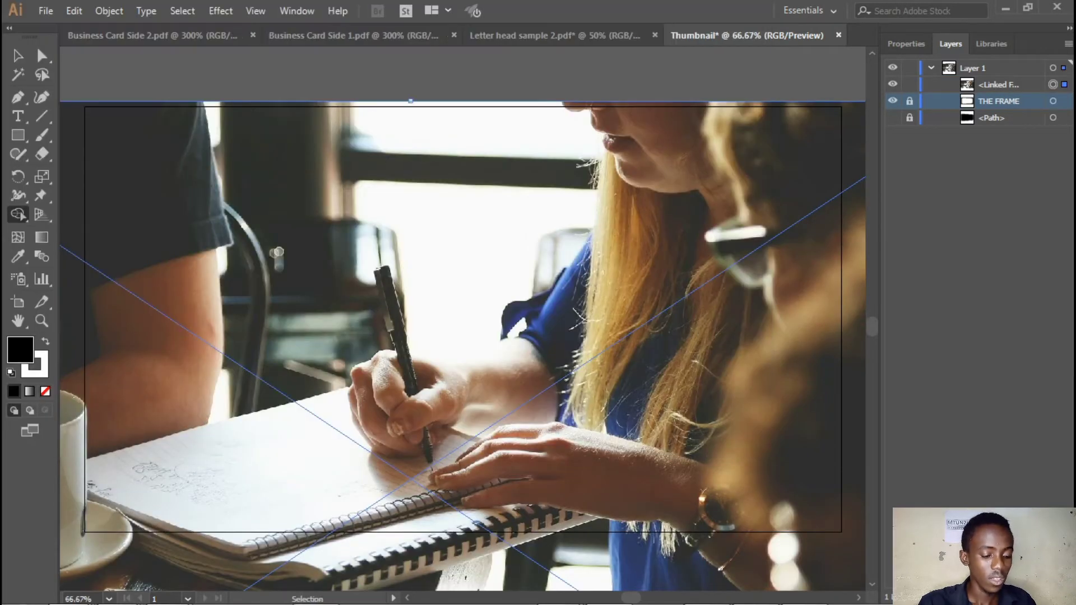
key(ctrl+minus)
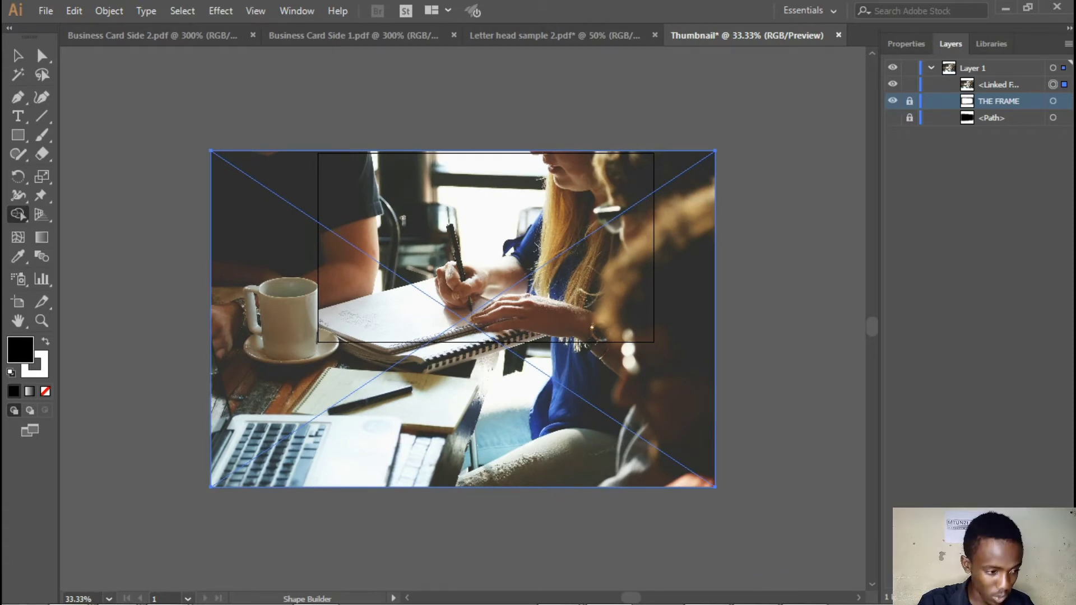
key(v)
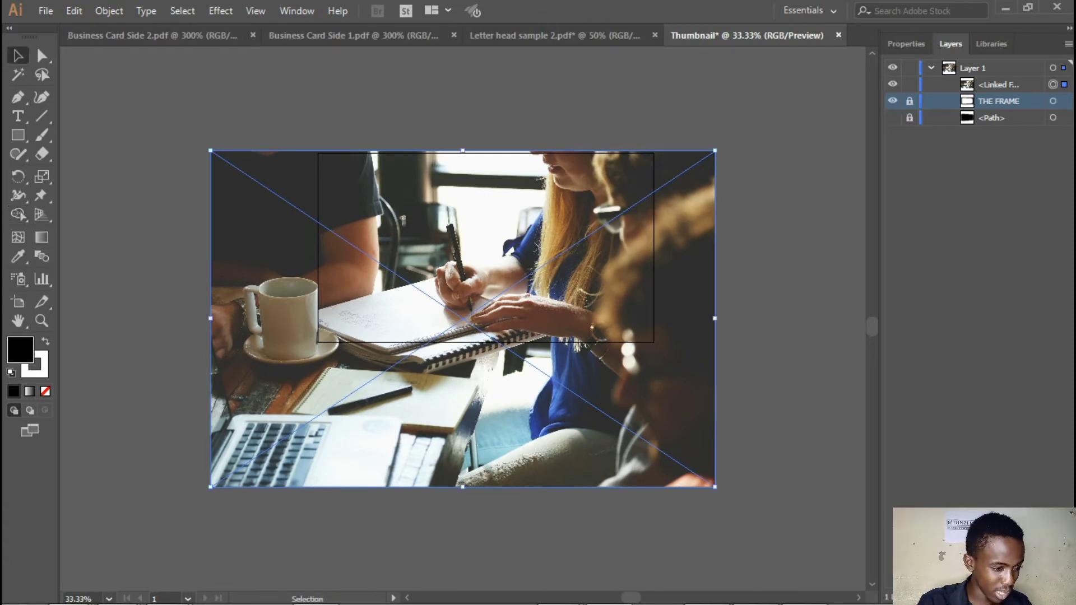
drag(715, 486, 645, 350)
drag(296, 294, 413, 278)
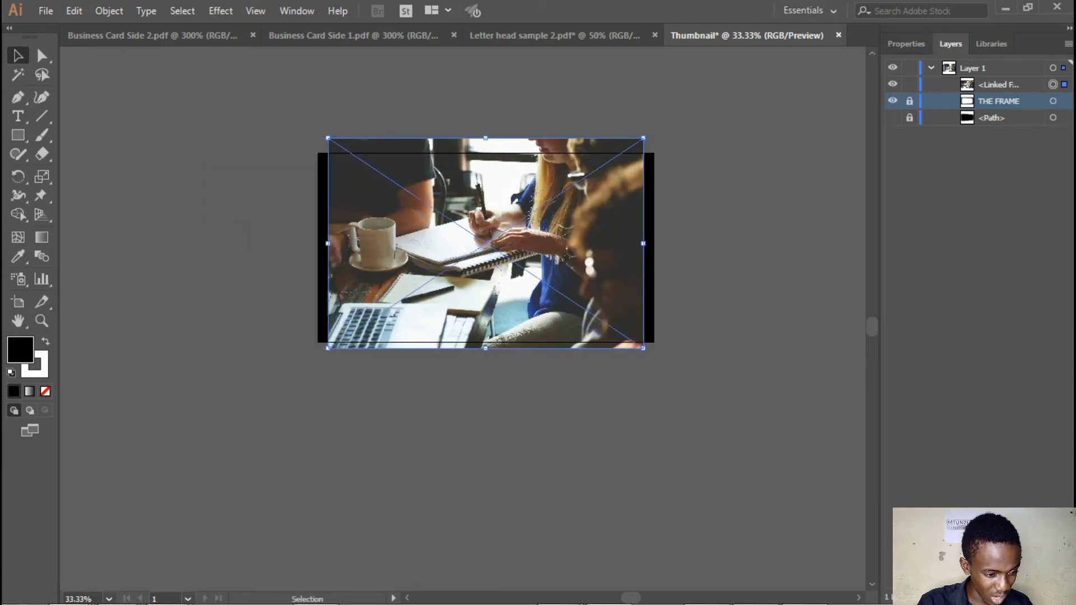
key(ctrl+equal)
key(ctrl+equal)
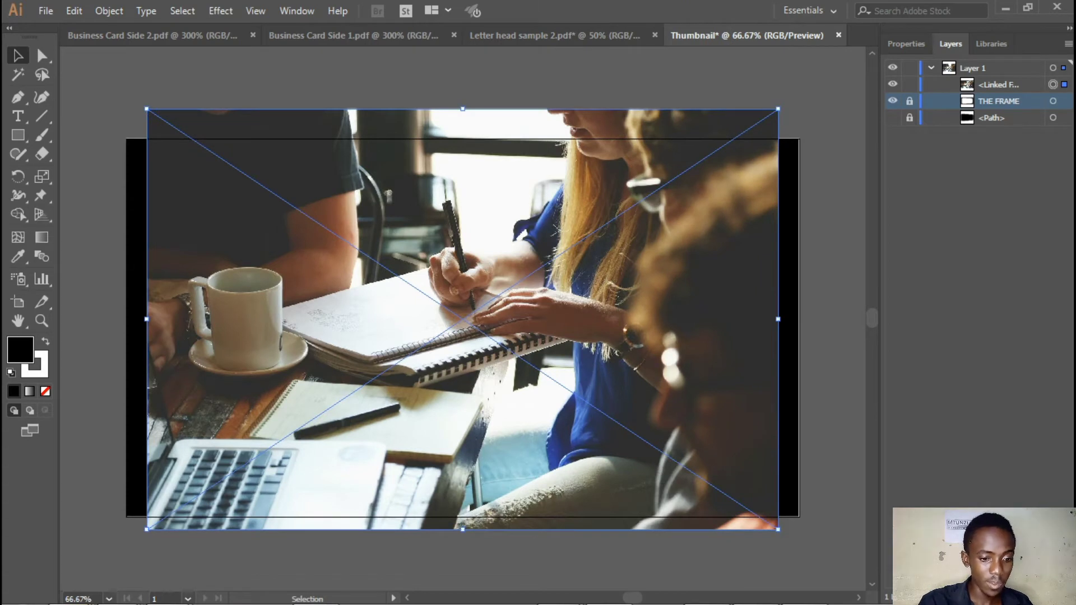
key(ctrl+shift+a)
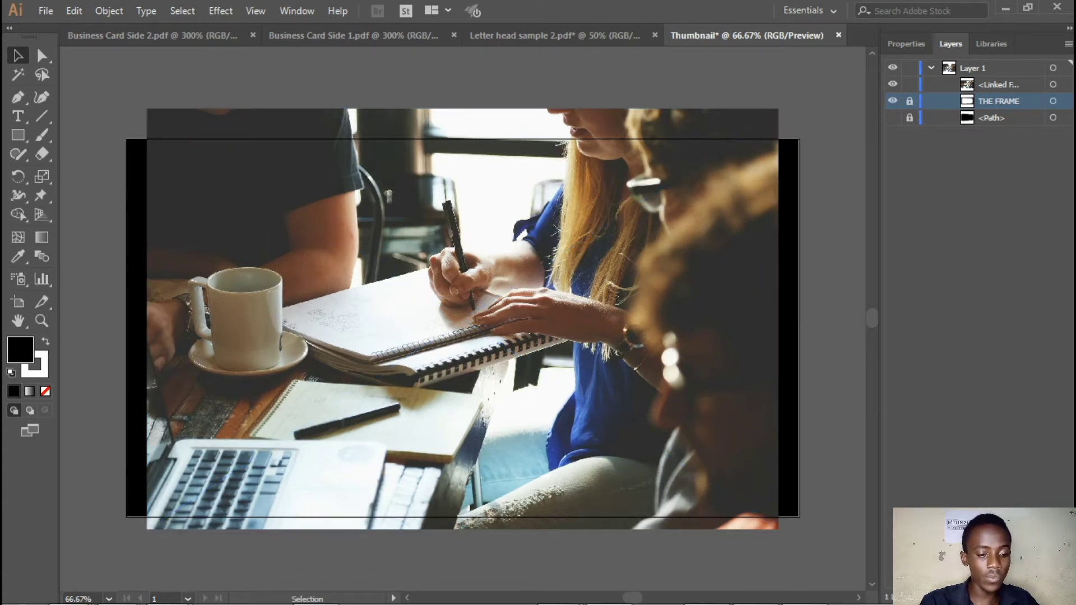
Unlock THE FRAME in Layer 1, select it and swap its fill and stroke so that its fill is white
click(909, 101)
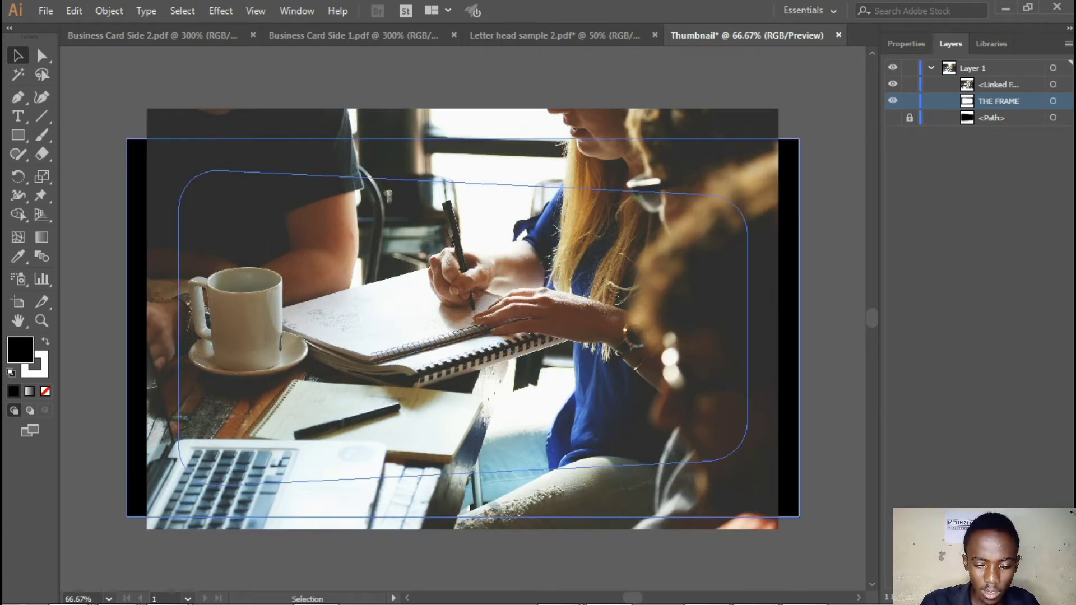
click(778, 234)
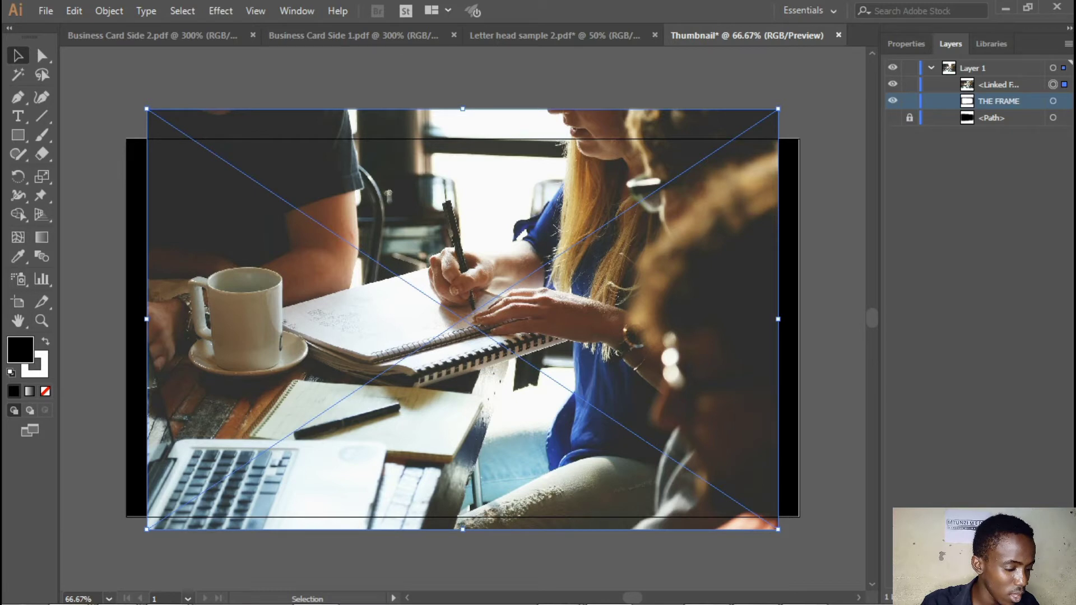
key(shift+x)
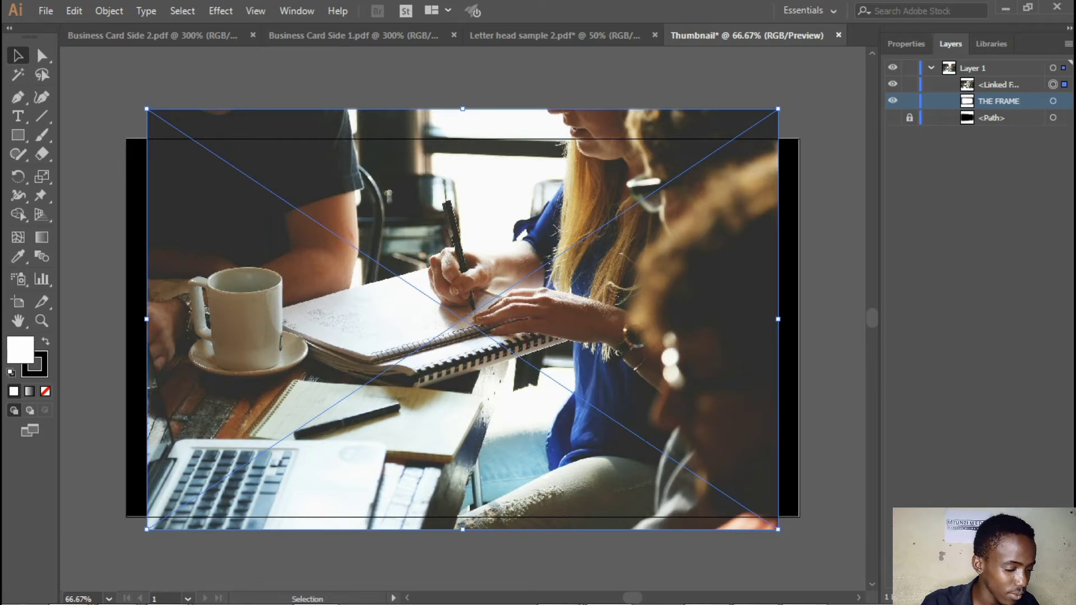
click(124, 306)
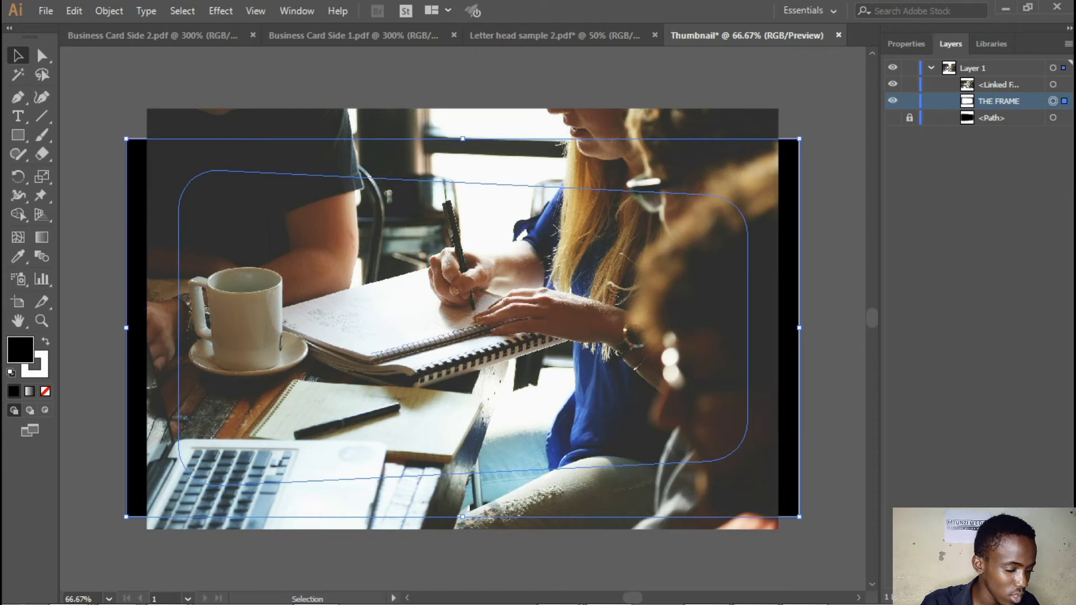
key(shift+x)
key(F6)
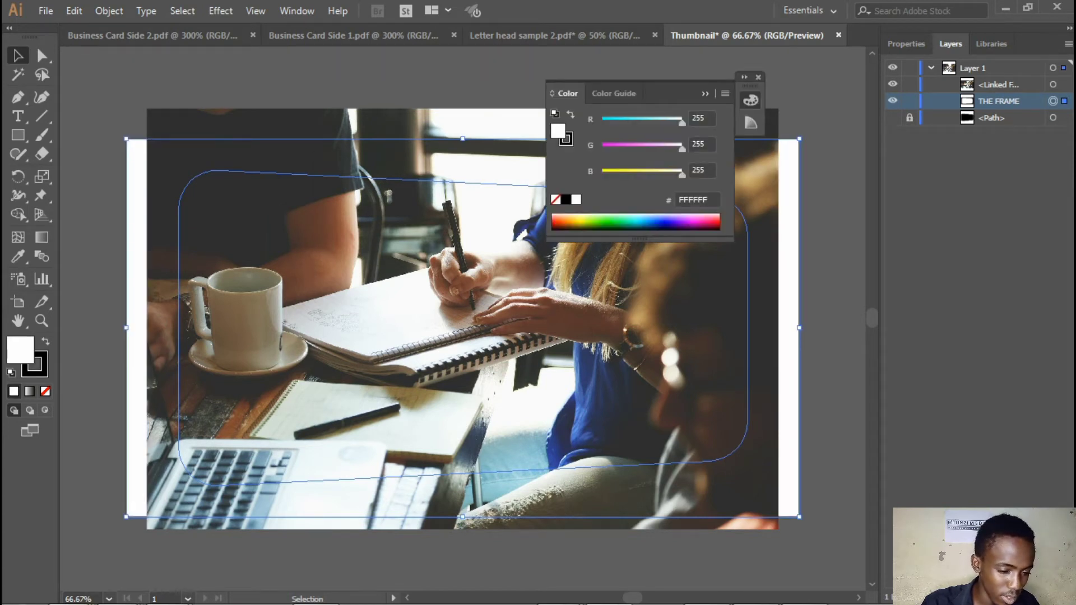
Set the stroke colour of THE FRAME to white (FFFFFF) and collapse the colour settings
double_click(20, 350)
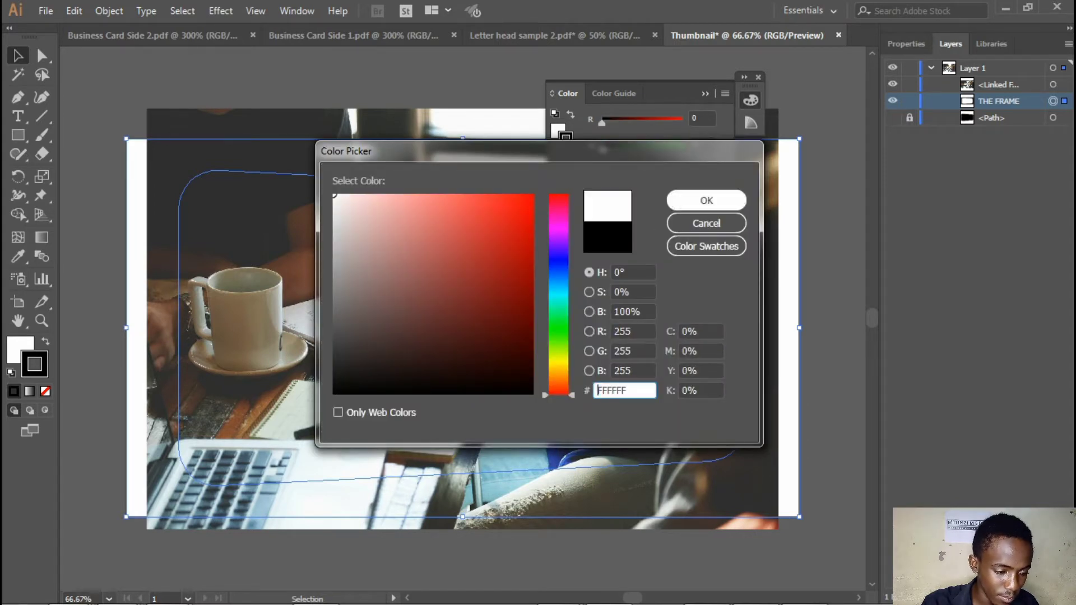
key(Return)
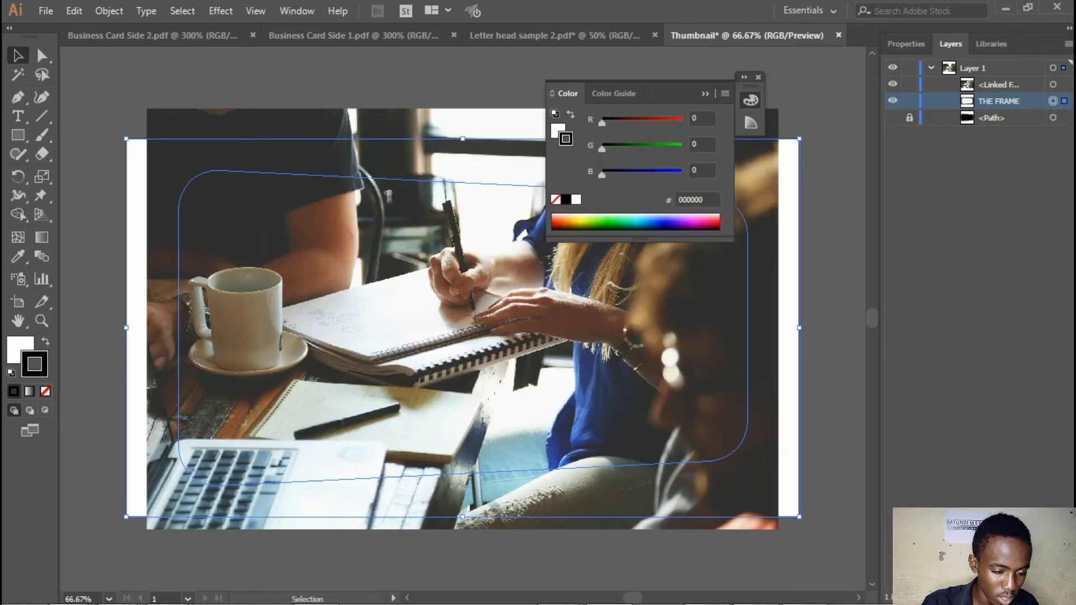
click(705, 94)
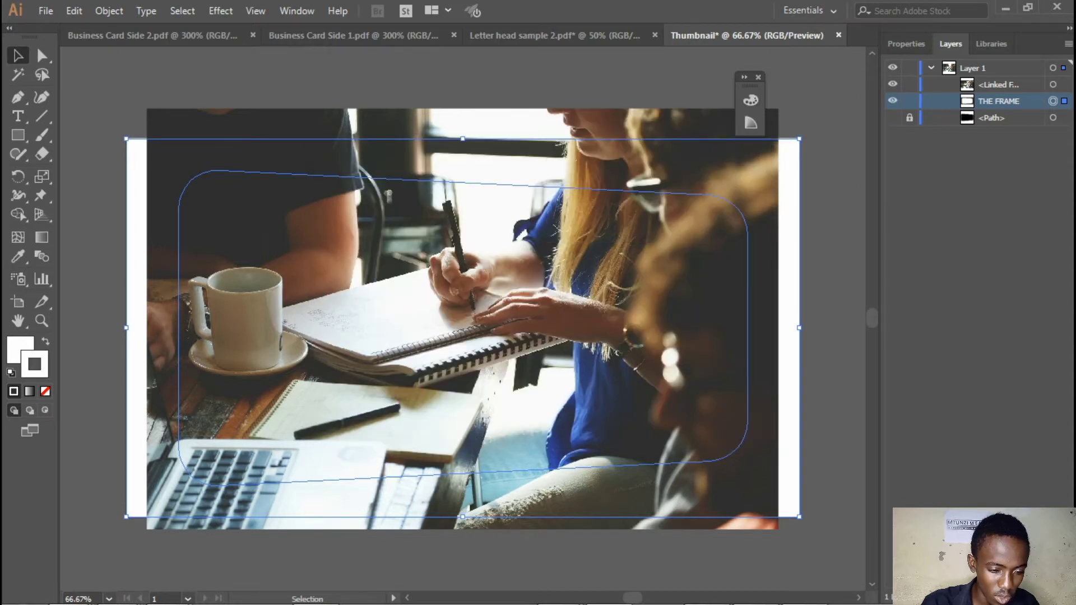
Lock THE FRAME in Layer 1, shift the linked photo slightly left and move it beneath THE FRAME in the stacking order
click(758, 77)
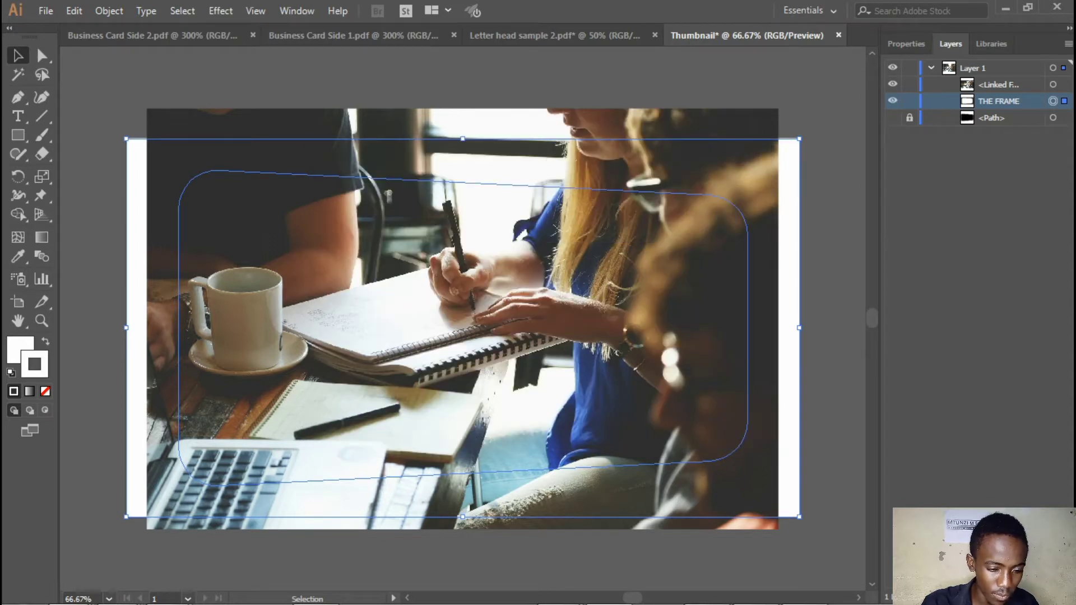
click(909, 101)
click(998, 85)
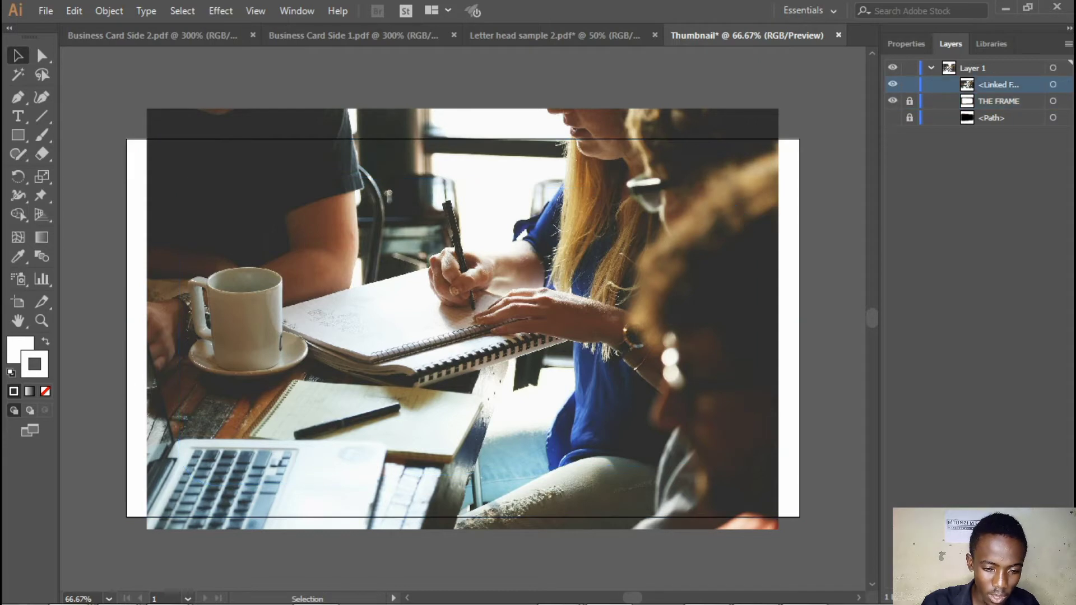
click(777, 133)
drag(777, 133, 769, 134)
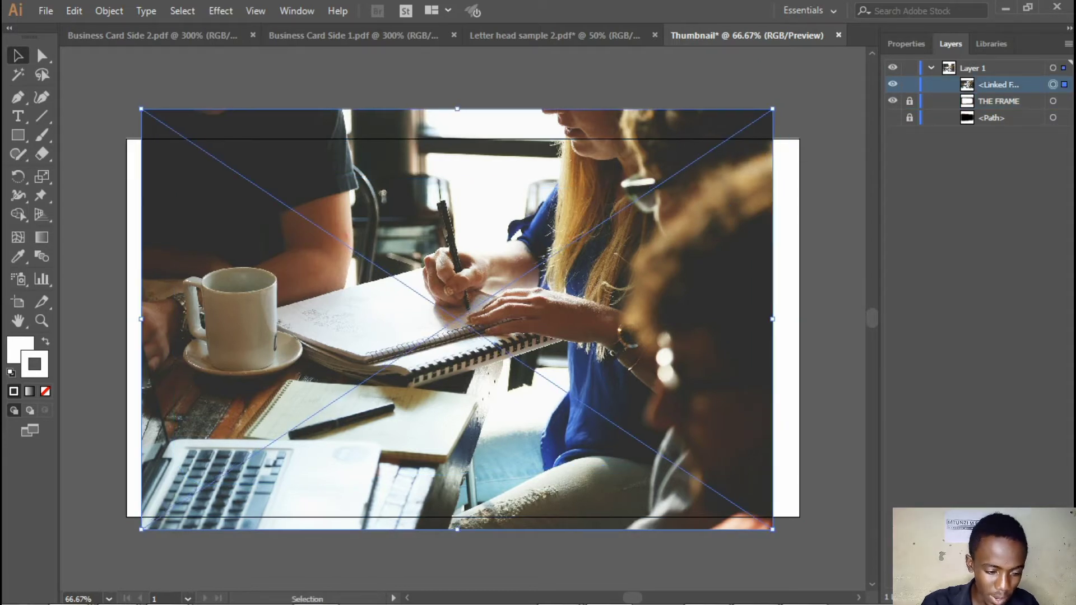
drag(999, 85, 999, 109)
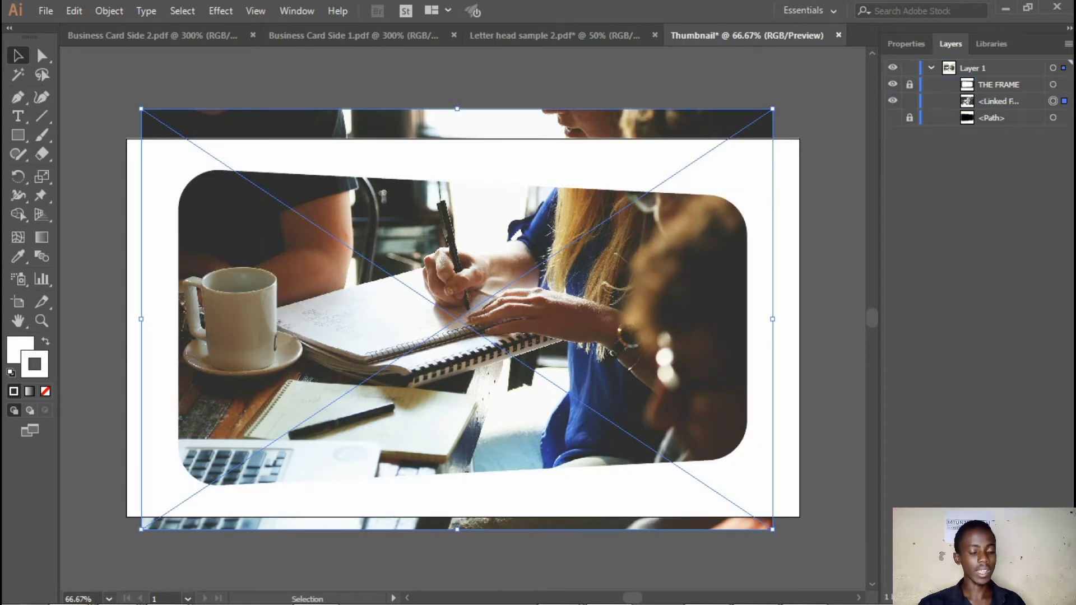
Nudge the photo a little further left behind the frame's cut-out and lock it
drag(765, 112, 760, 112)
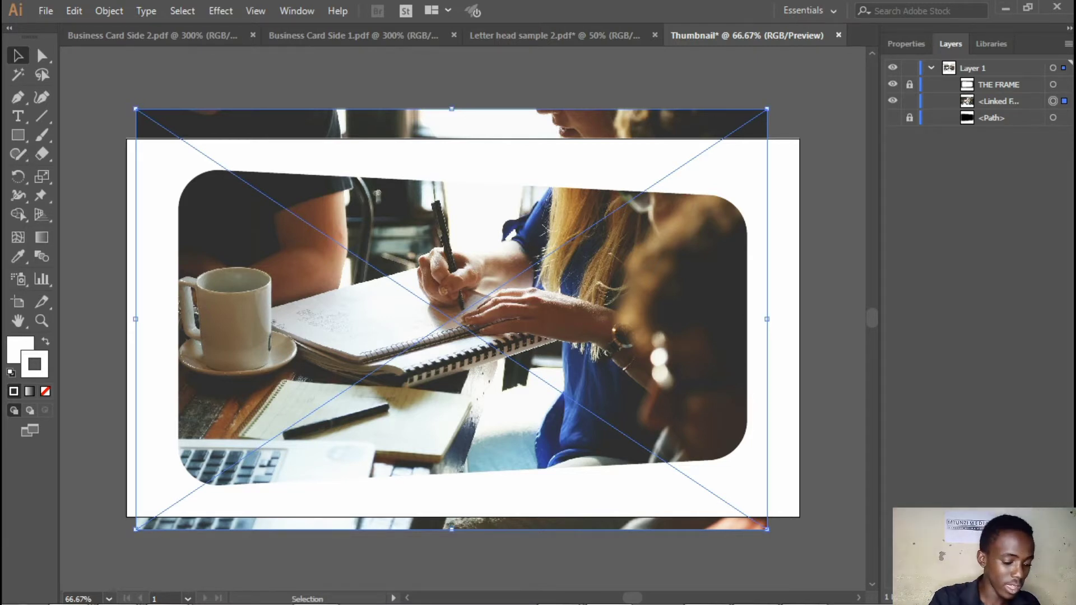
key(ctrl+2)
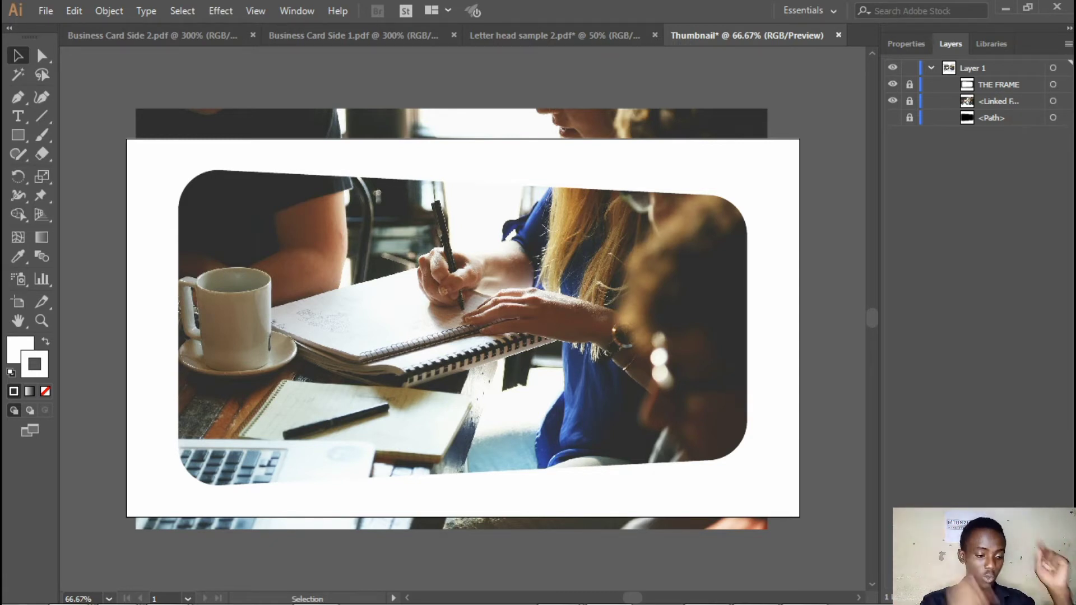
Add a text line over the mug in the photo reading "LEARN WTH" followed by the host's name in capitals
key(t)
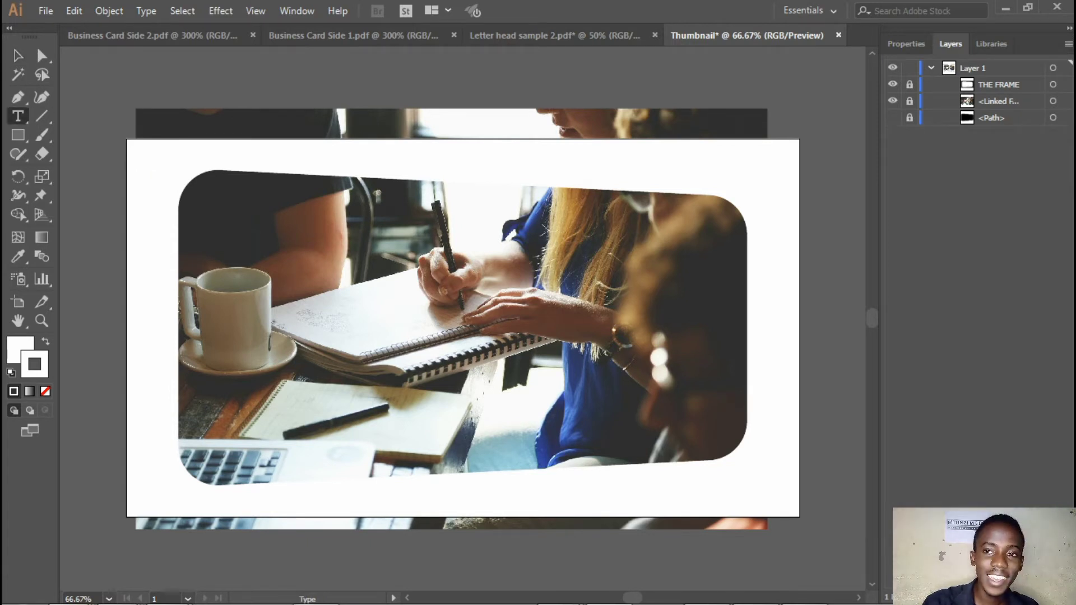
click(200, 334)
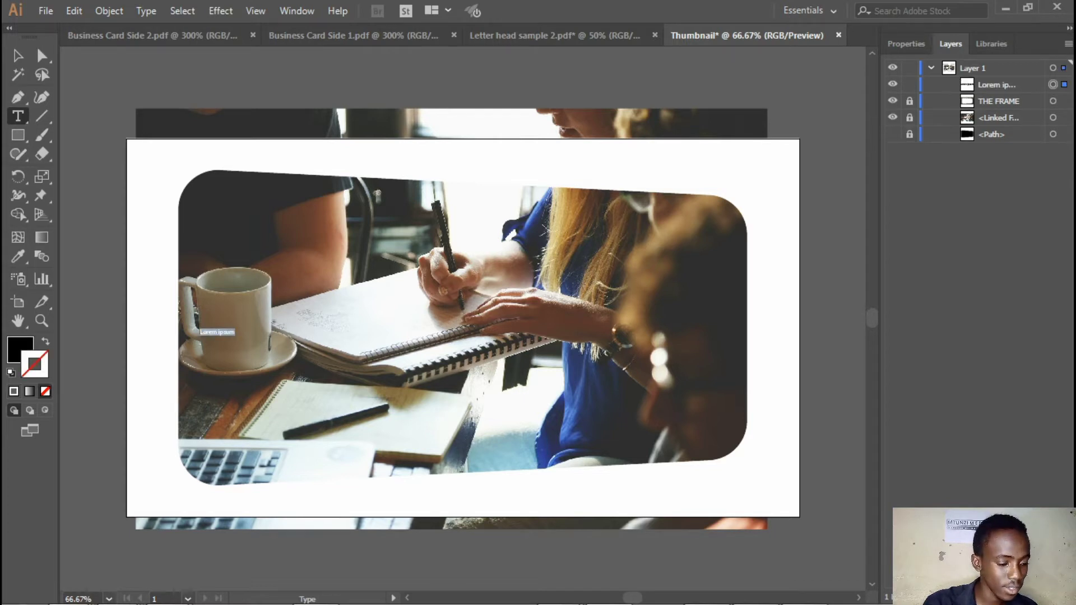
text(LEARN WITH)
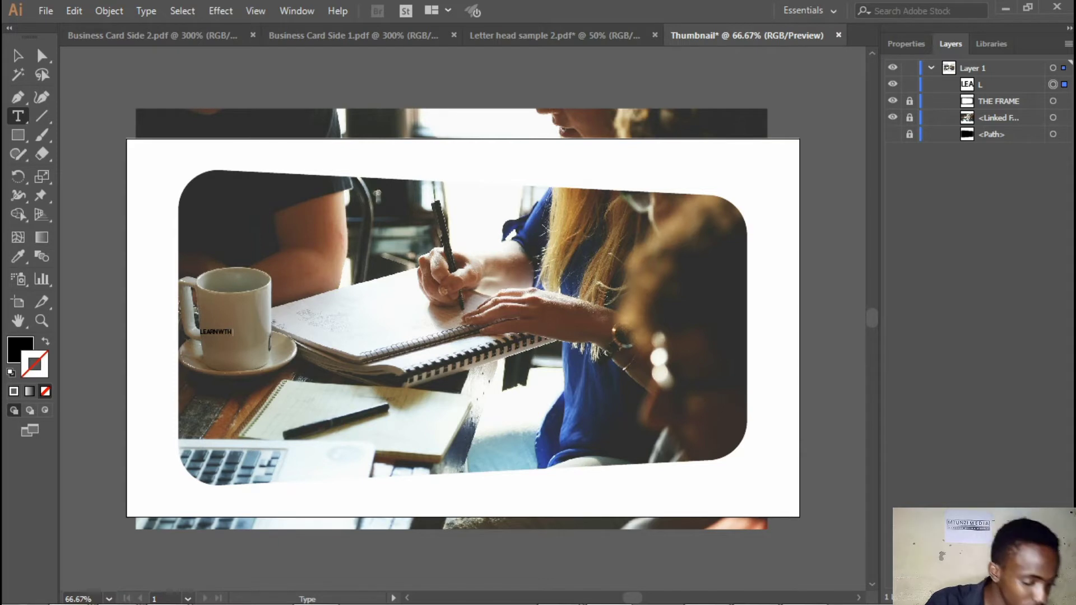
text( BONISI)
Try to change the font of the whole title text to an Open Sans style
key(ctrl+a)
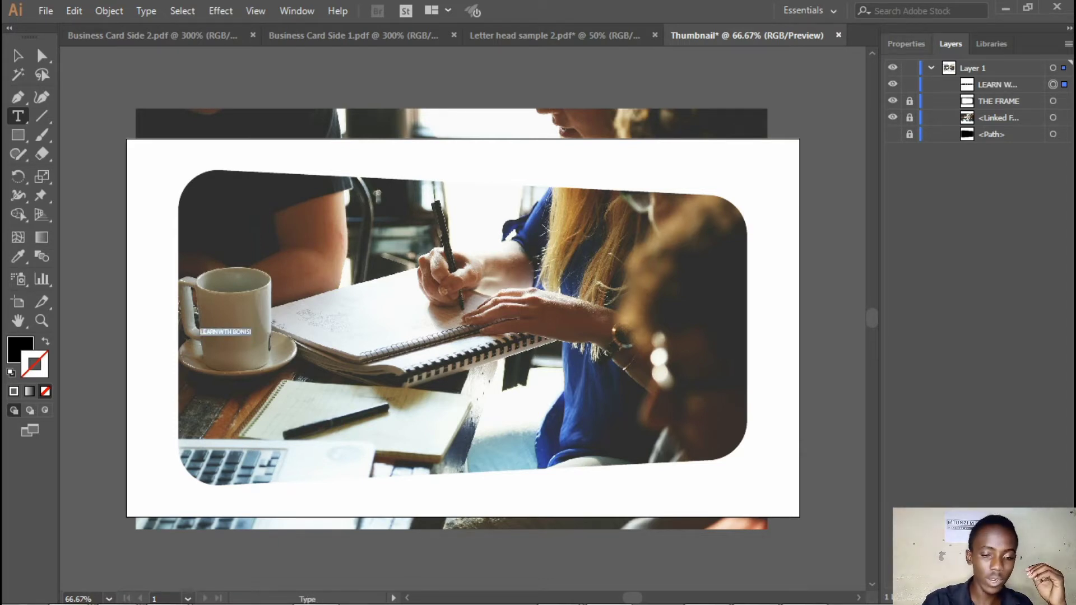
click(906, 44)
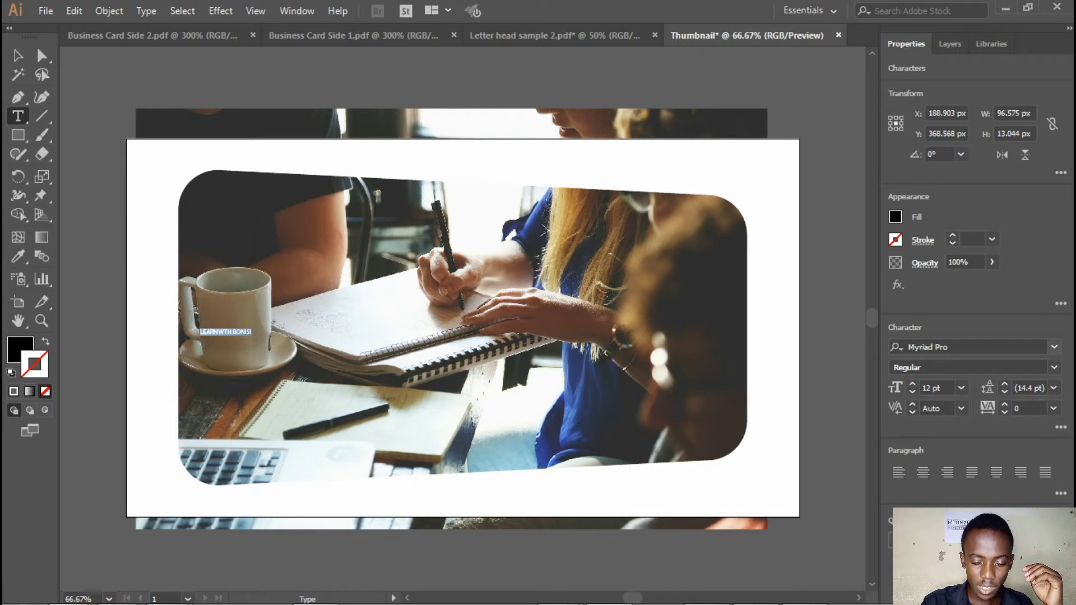
click(946, 347)
text(O)
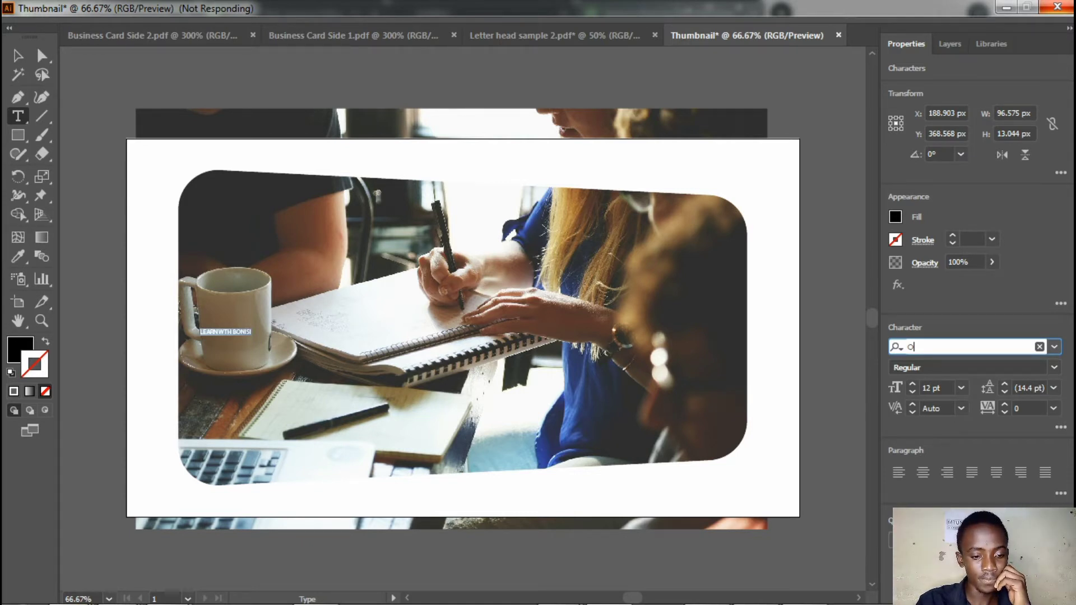
text(PEN)
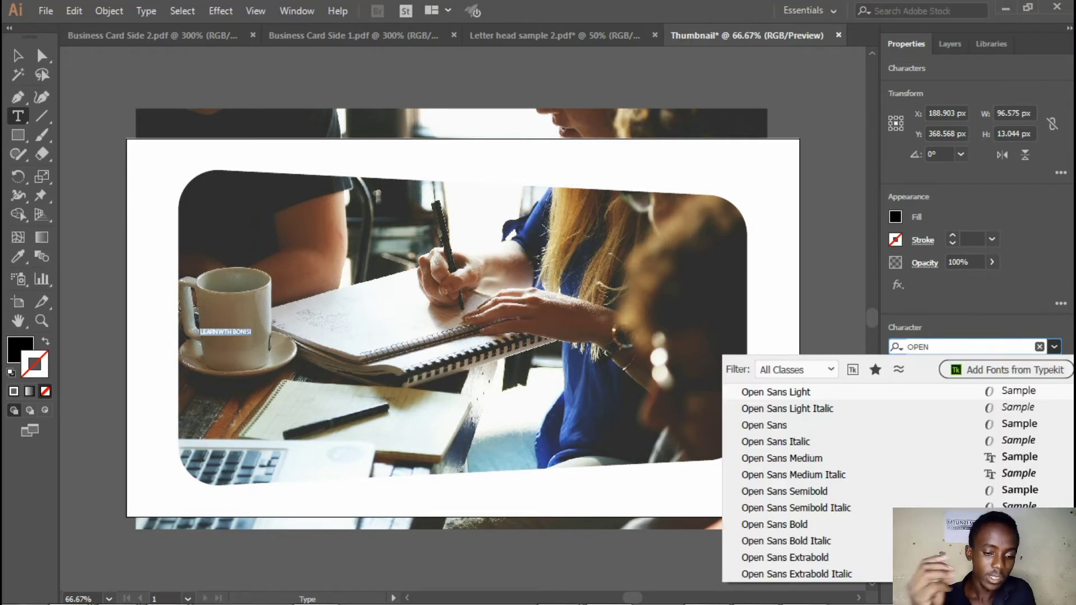
key(Down)
key(Down)
key(Down)
key(Down)
key(Down)
key(Down)
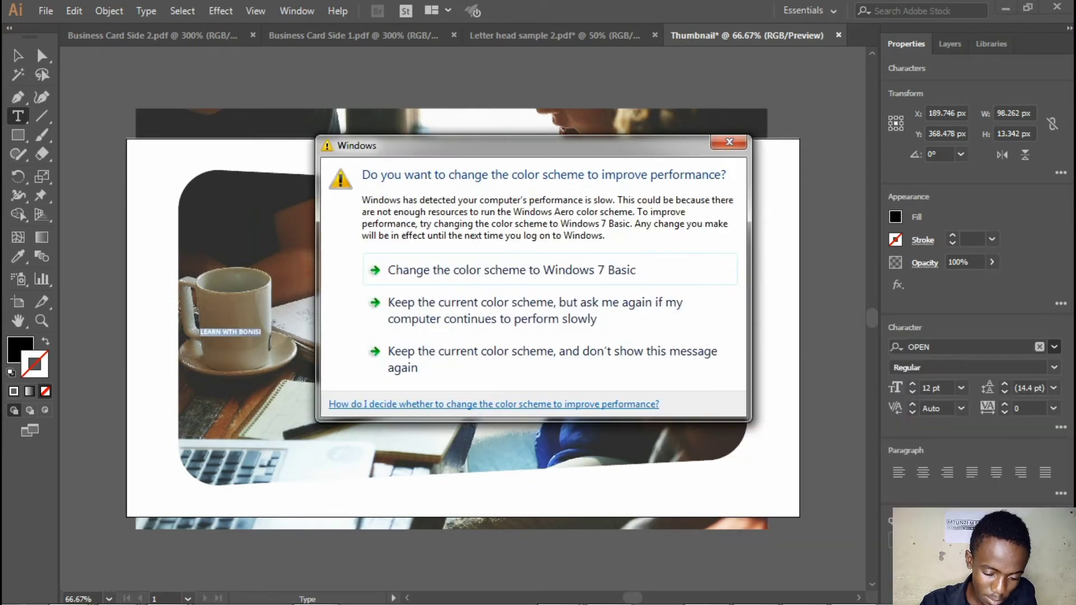
Keep the current Windows colour scheme without showing the message again, and delete the stray placeholder text area near the artboard's lower-right corner
drag(854, 517, 601, 377)
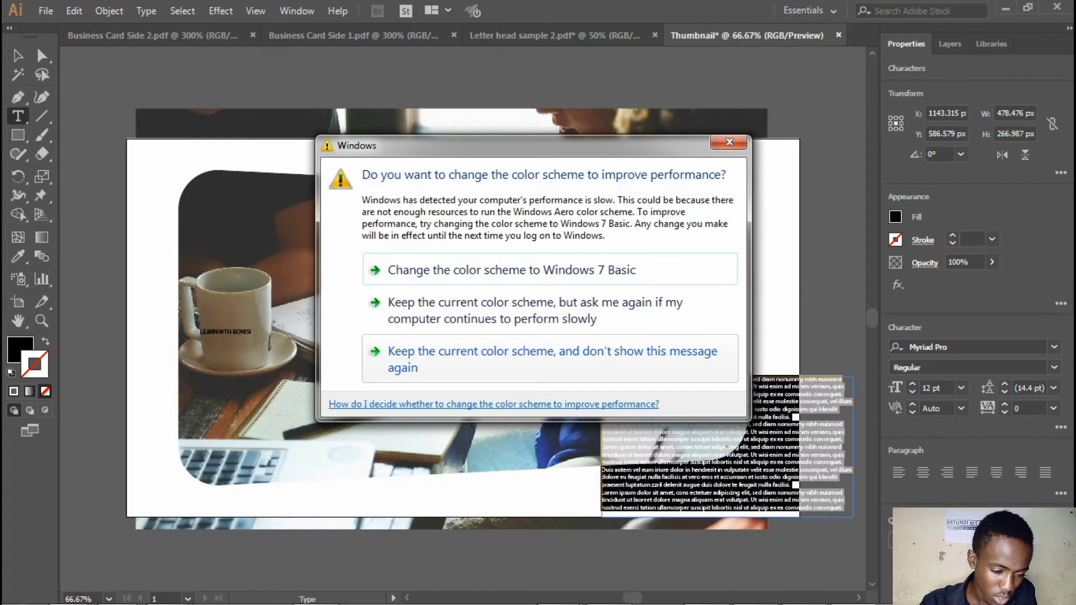
click(551, 359)
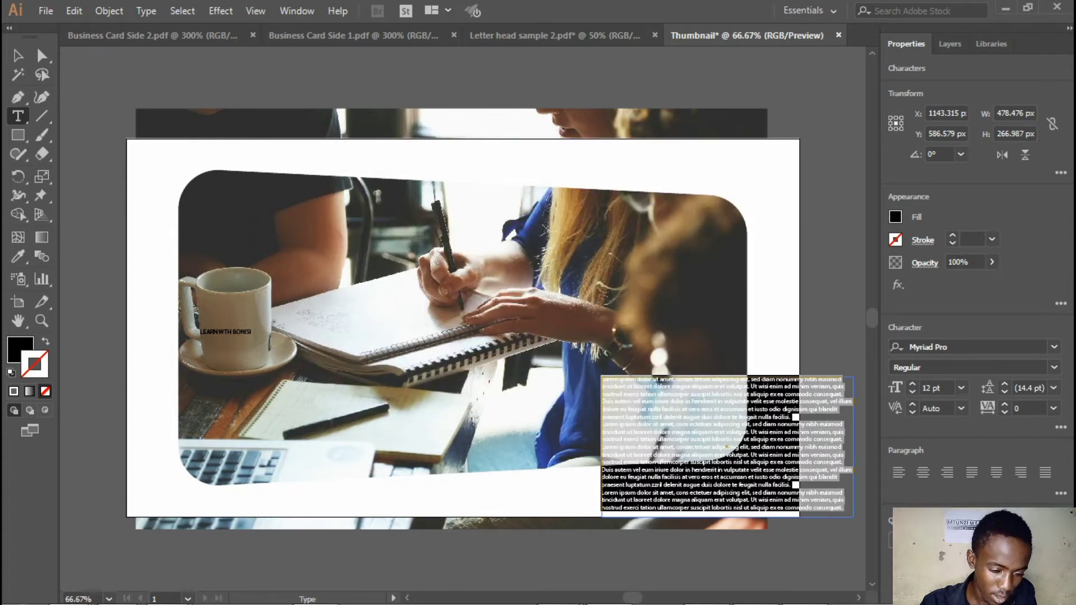
click(18, 55)
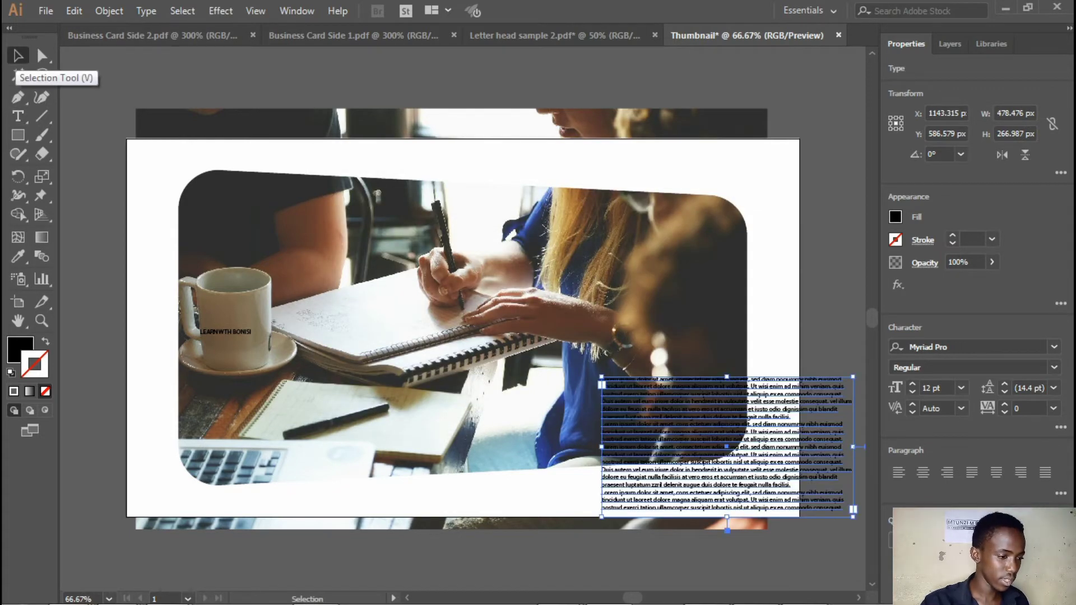
key(Delete)
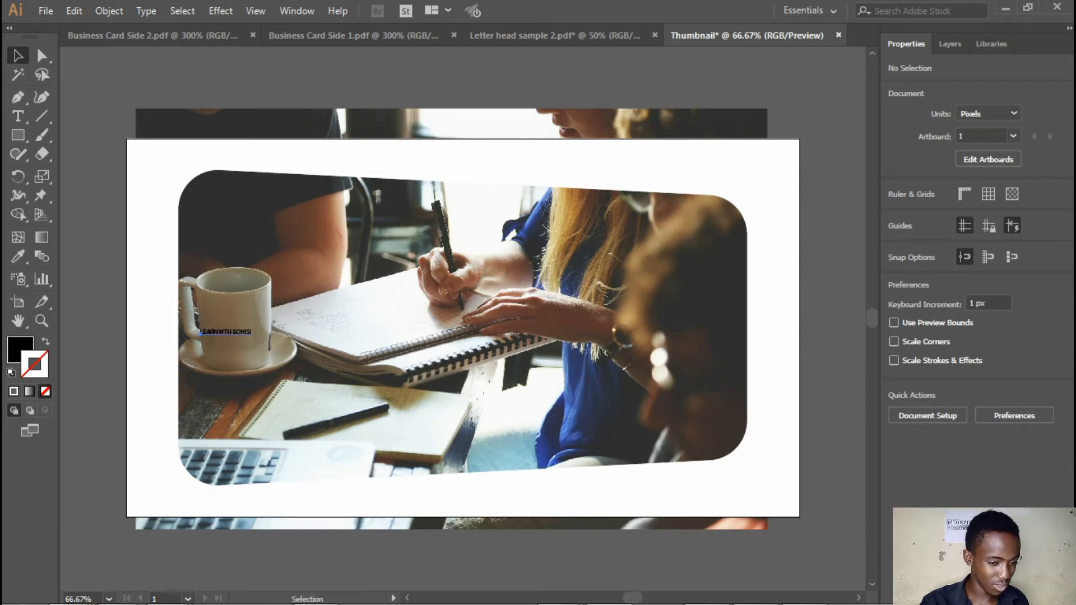
Select the small title text on the mug and set its font to Open Sans Bold
click(224, 332)
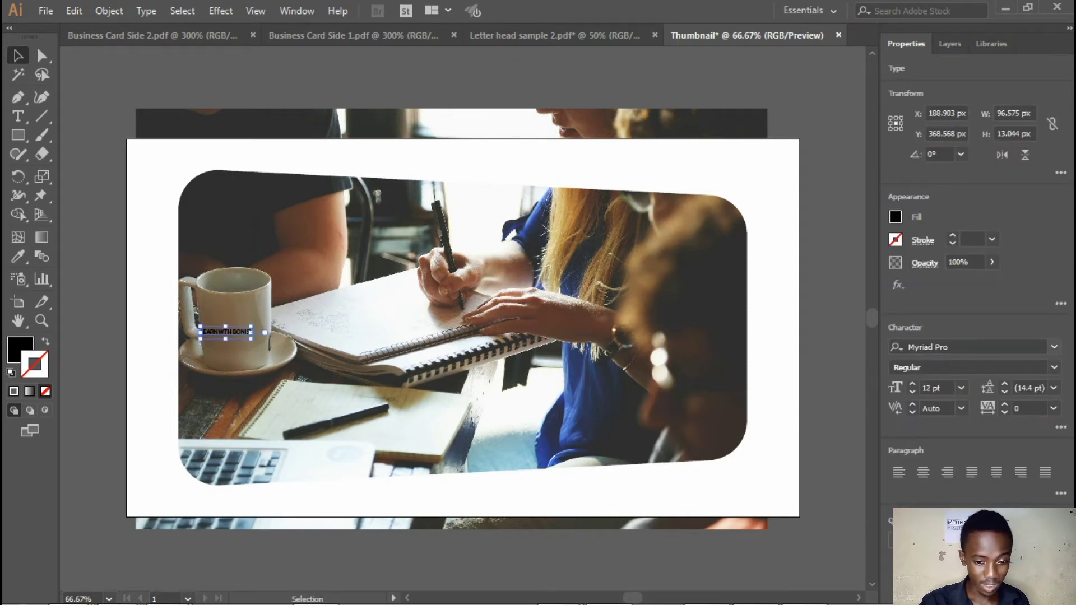
click(952, 347)
text(OPEN)
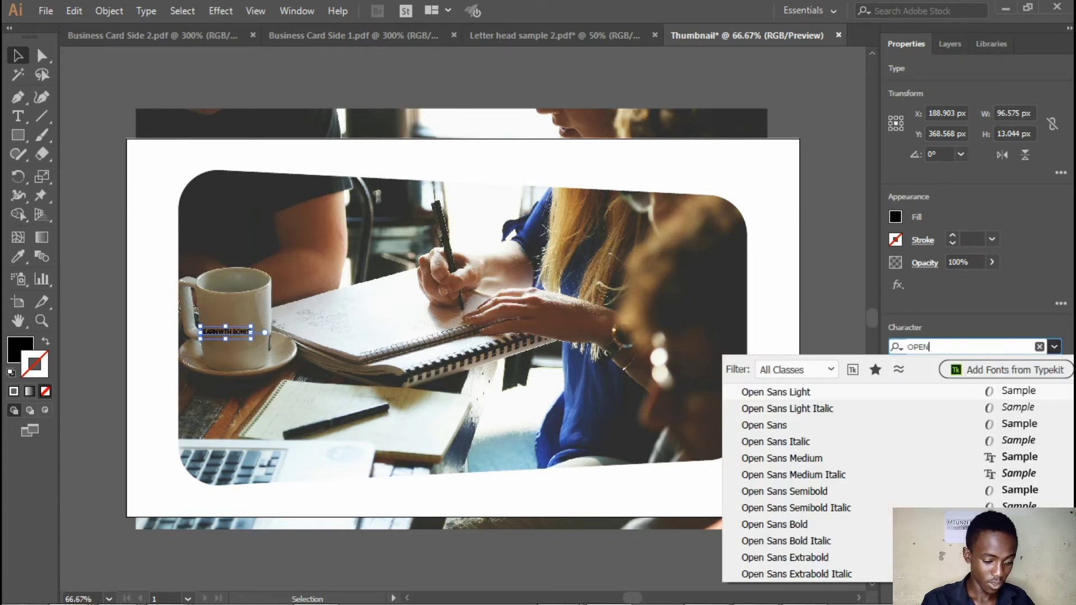
key(Down)
key(Down)
key(Down)
key(Down)
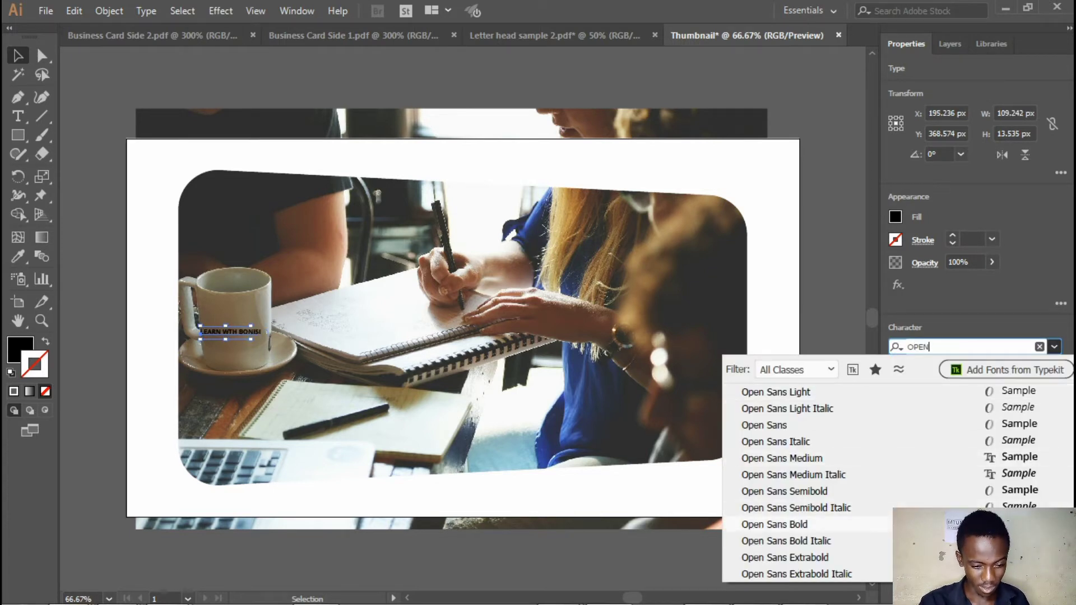
key(Return)
Set the title's font size to 100 pt and move it slightly down across the middle of the photo
click(961, 388)
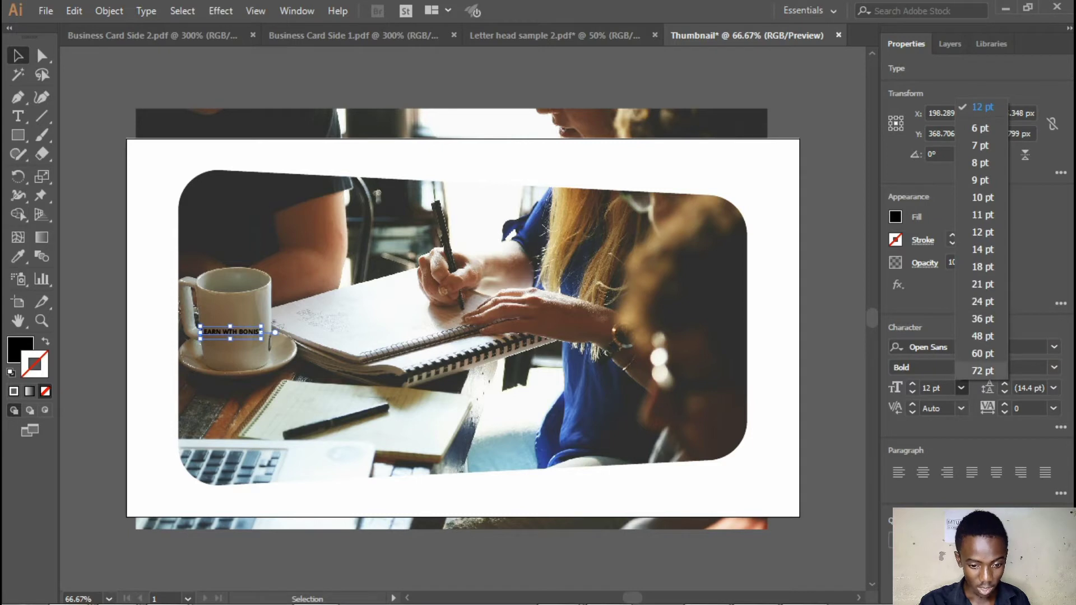
key(Return)
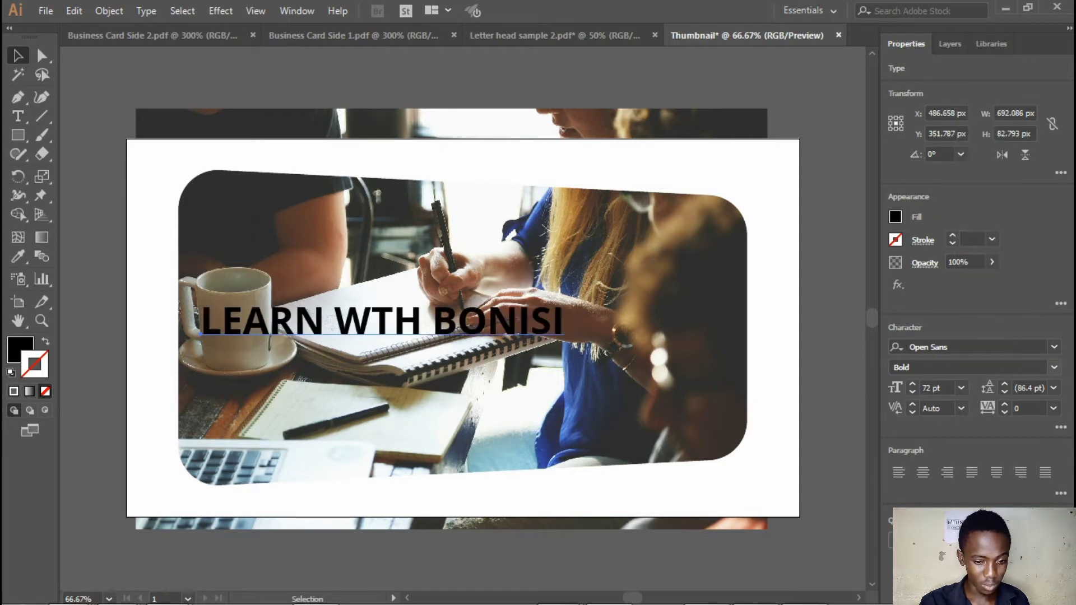
text(100)
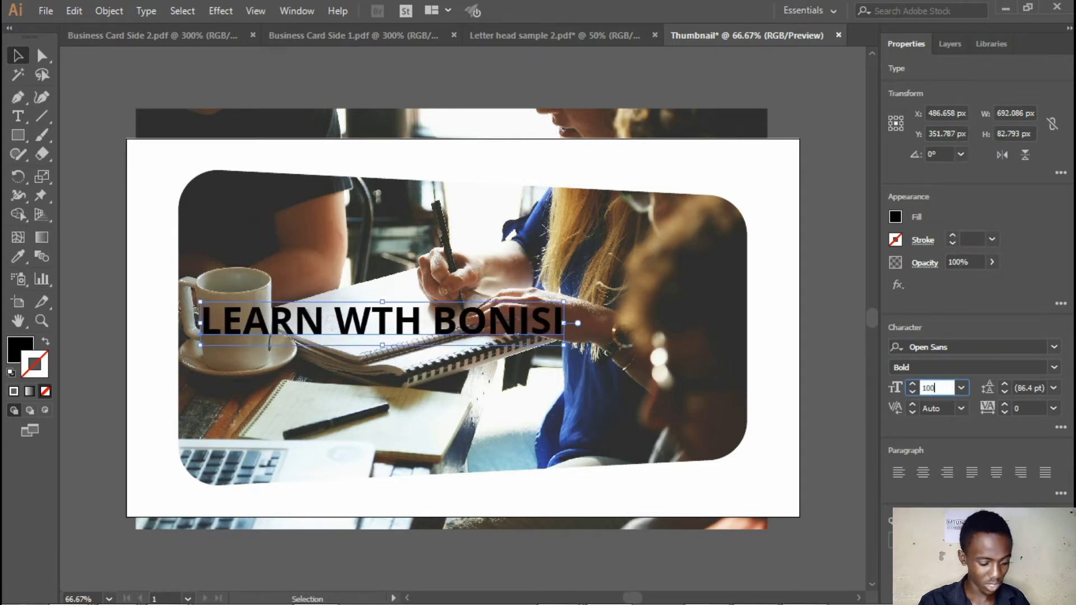
key(Return)
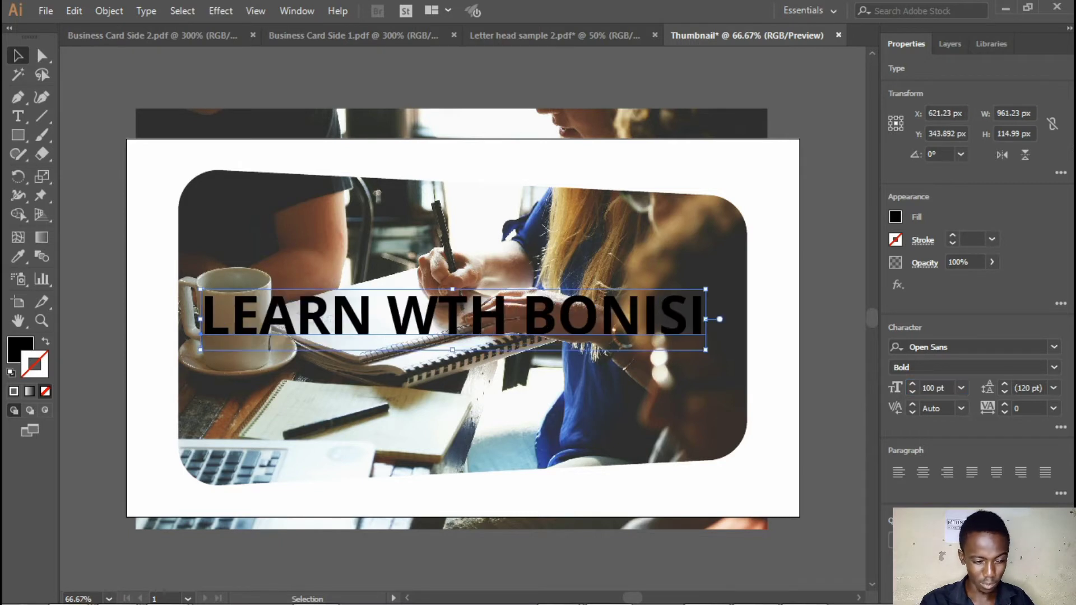
drag(444, 309, 444, 323)
key(Right)
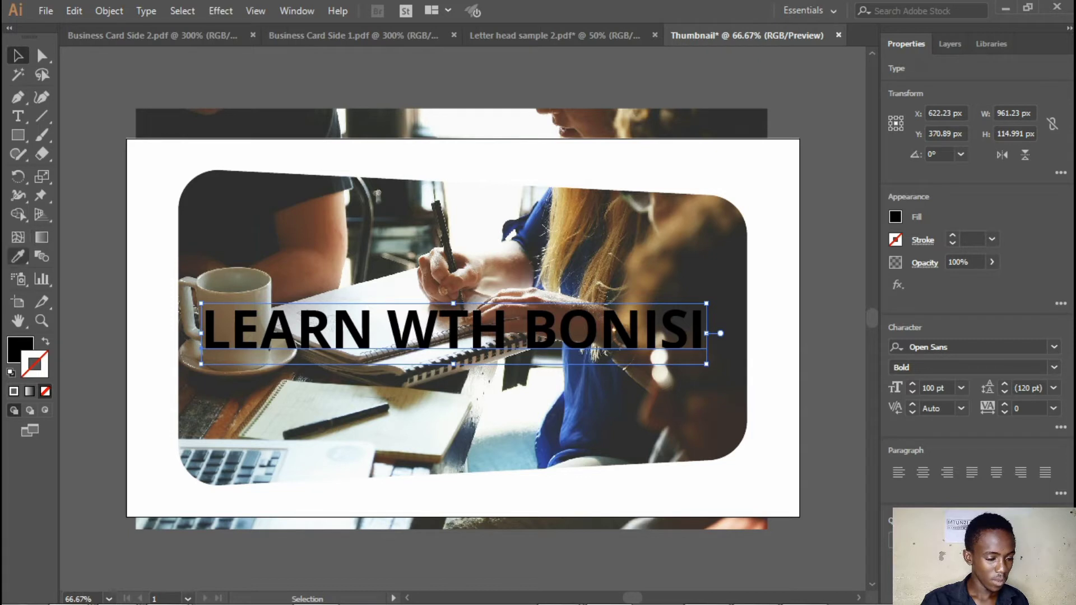
Try recolouring the title with the Eyedropper by sampling the white frame and the dark shirt in the photo
click(18, 256)
click(154, 260)
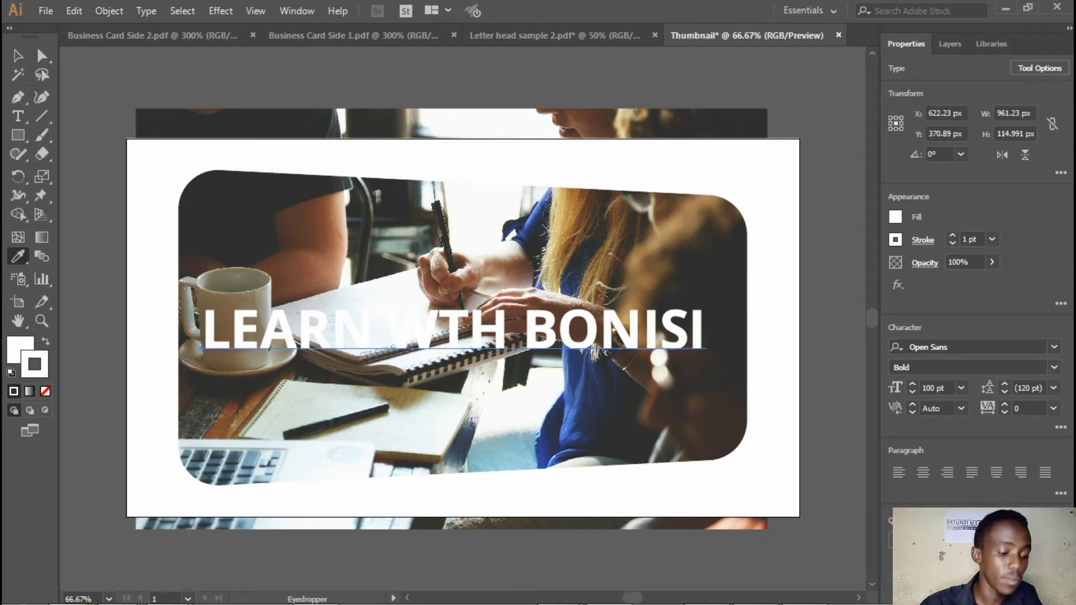
key(ctrl+z)
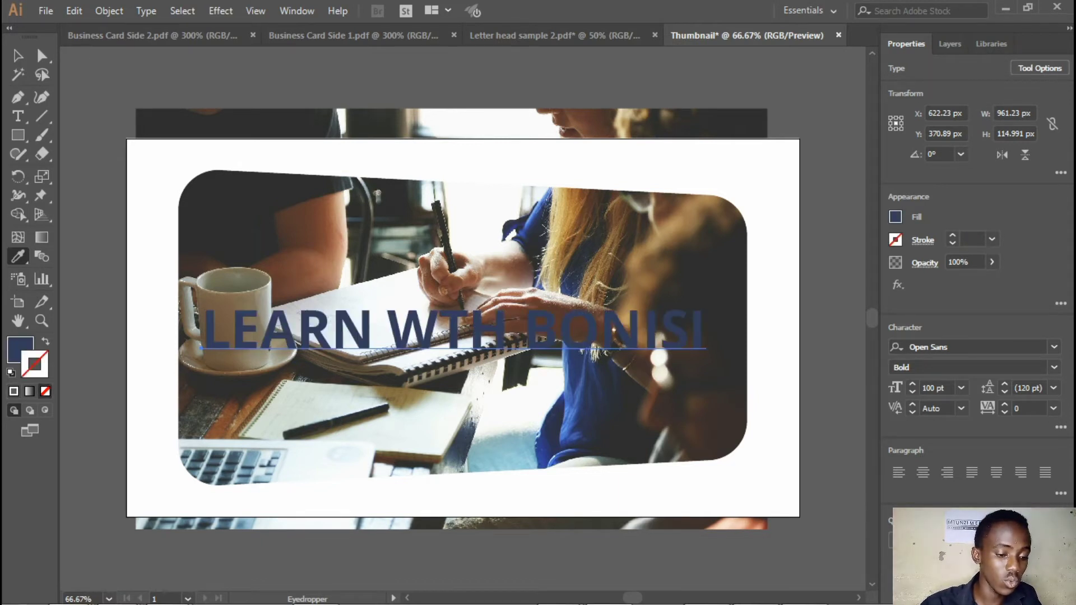
click(246, 219)
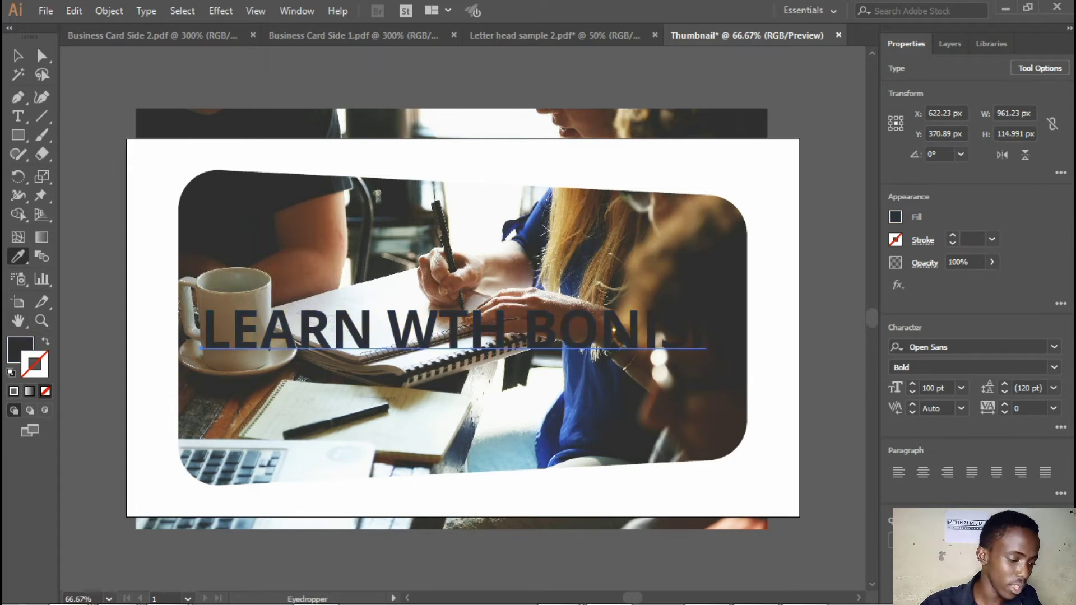
Set the title's fill colour to black (000000) and collapse the colour settings
double_click(21, 350)
text(000000)
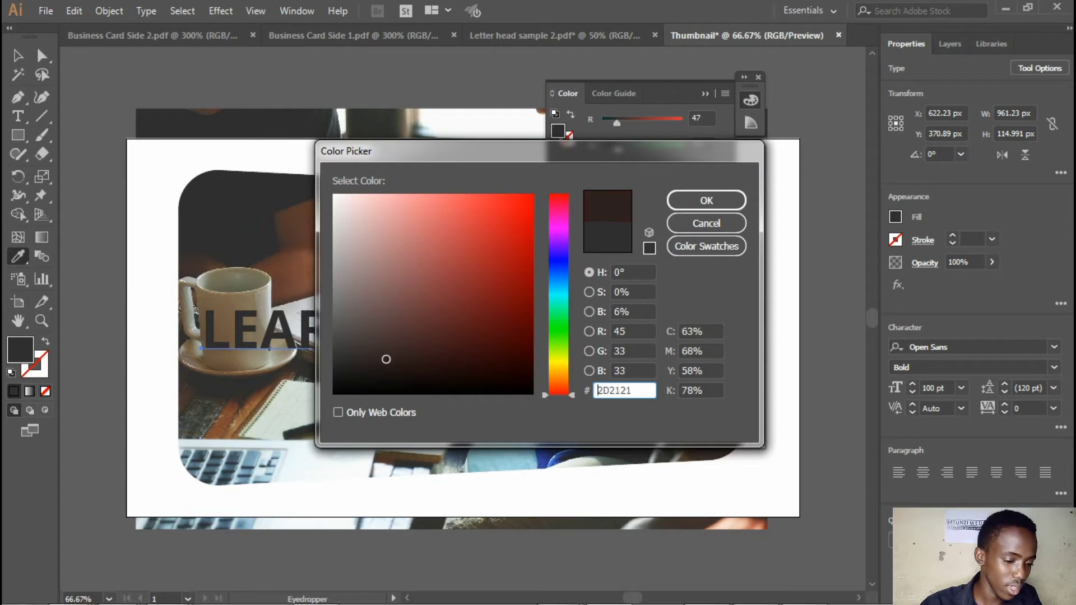
key(Return)
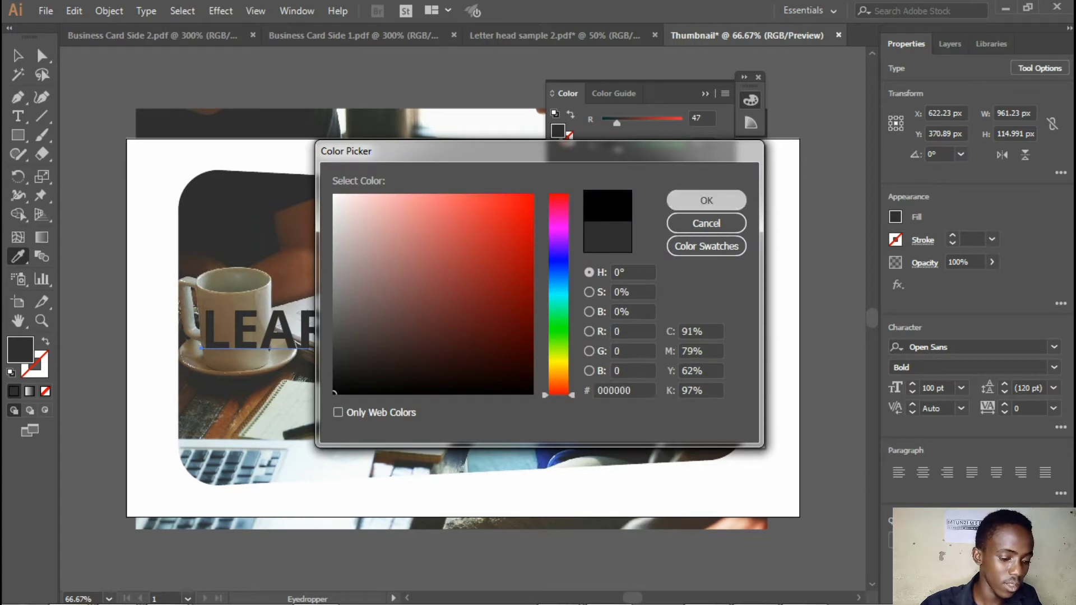
click(705, 93)
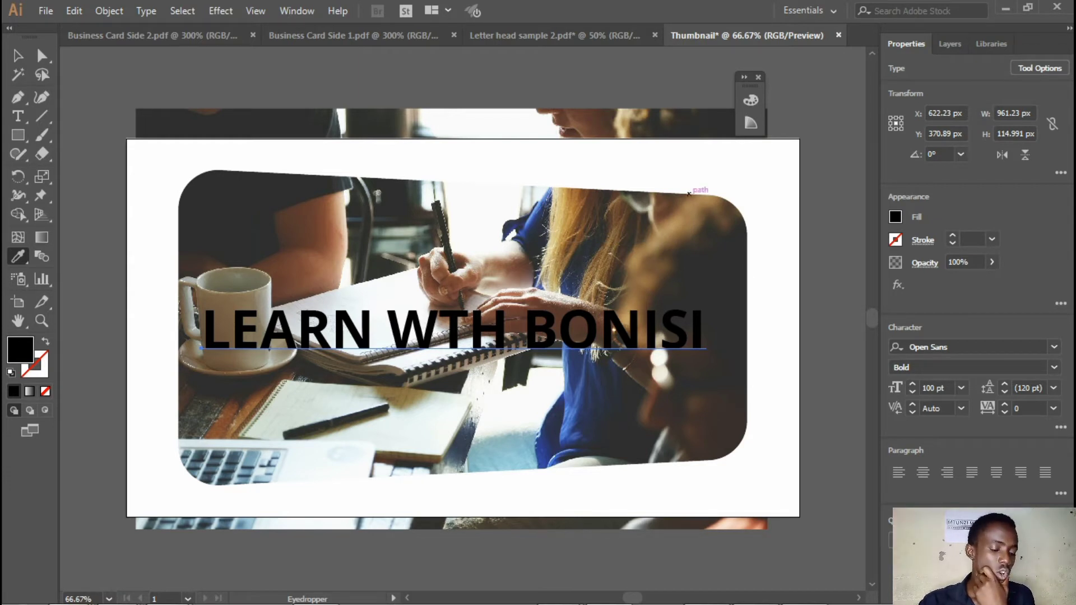
Draw a black rectangle about 1172 x 630 px over the title and the frame's photo cut-out
key(v)
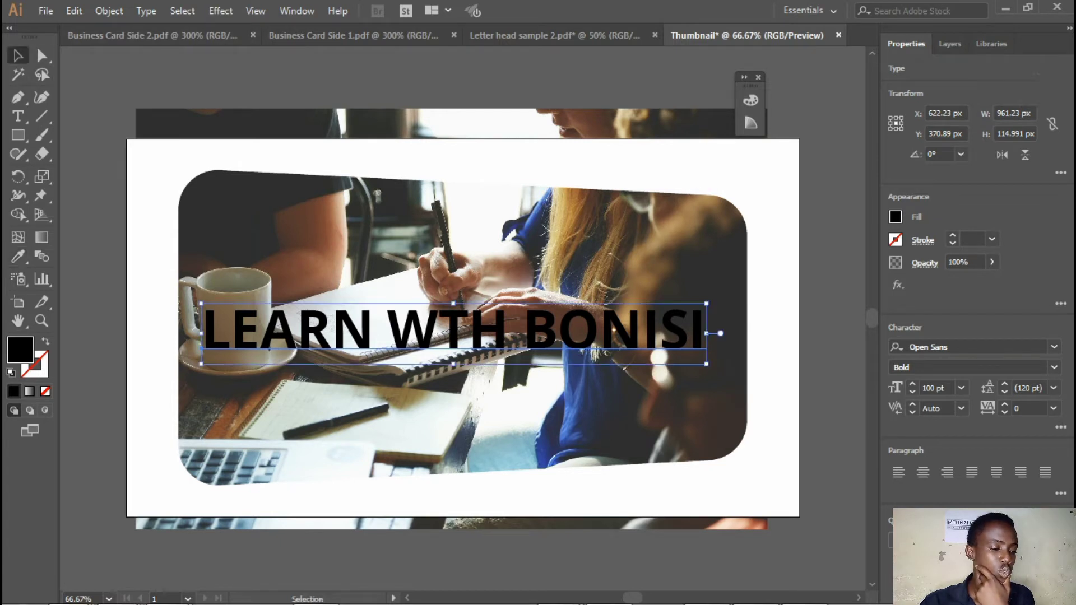
key(m)
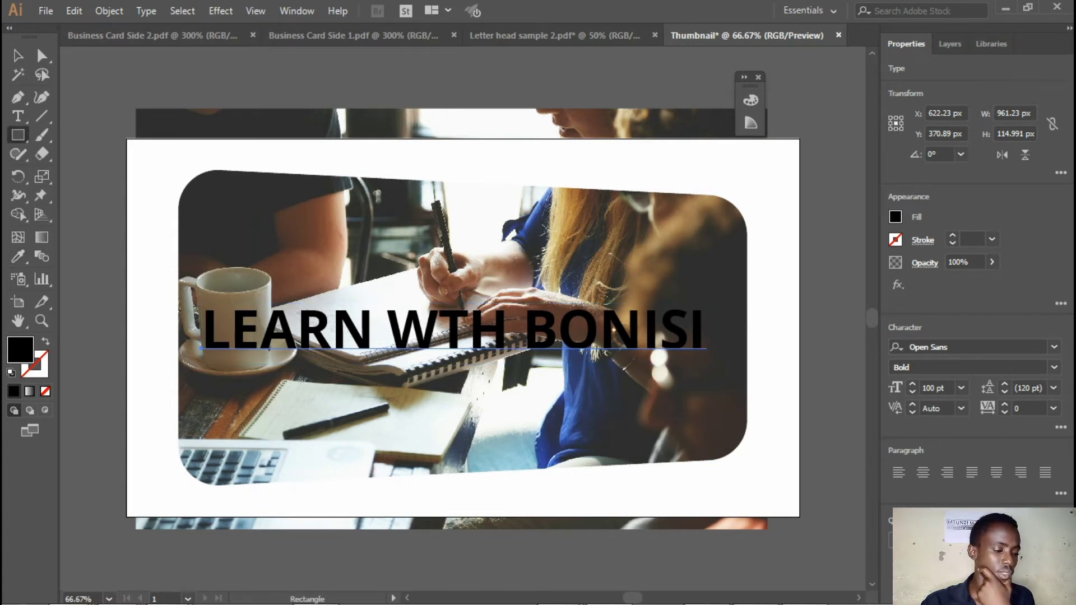
drag(152, 159, 767, 489)
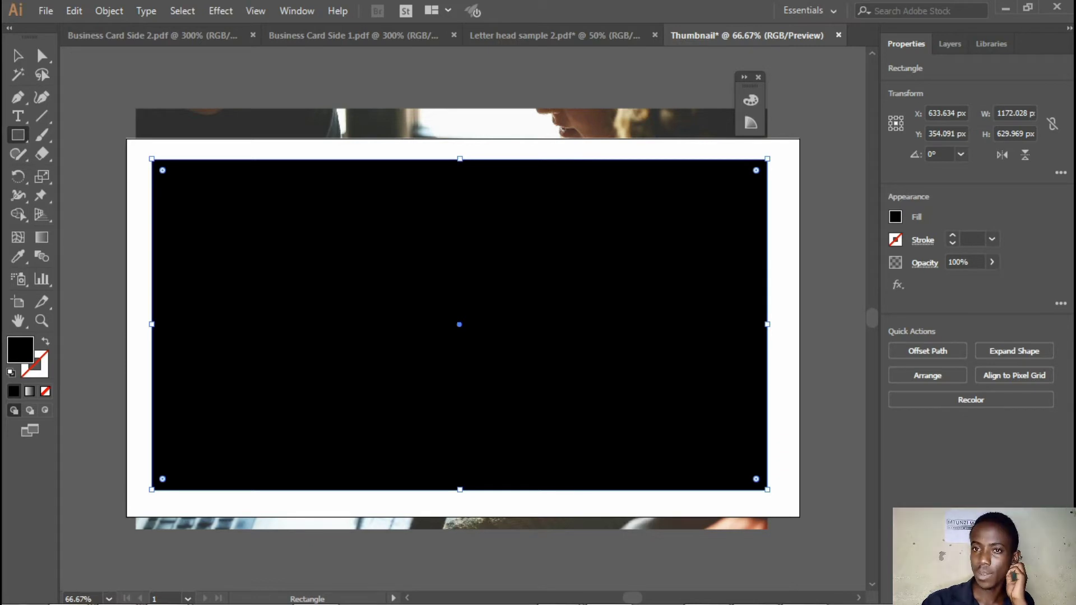
Lower the black rectangle's opacity to 71% and move it below THE FRAME in the layer stack, above the linked photo
click(992, 262)
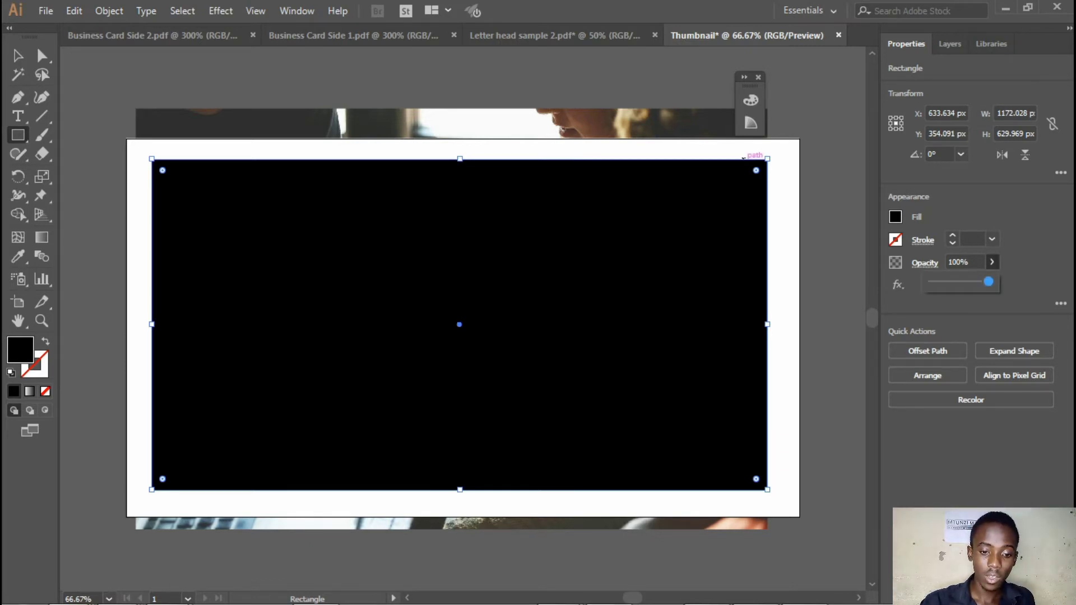
drag(988, 281, 972, 282)
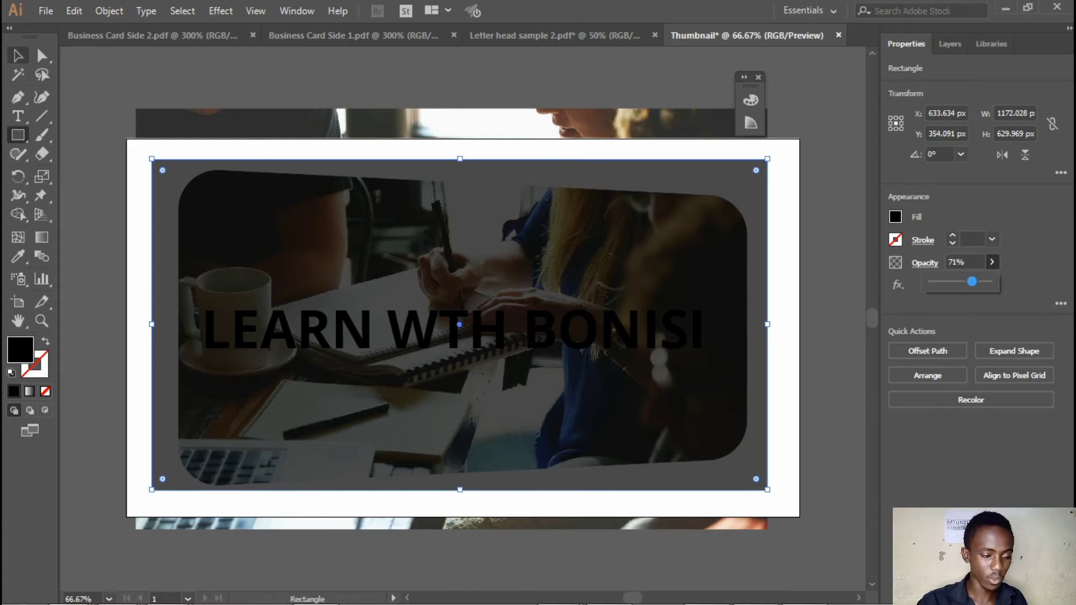
click(18, 56)
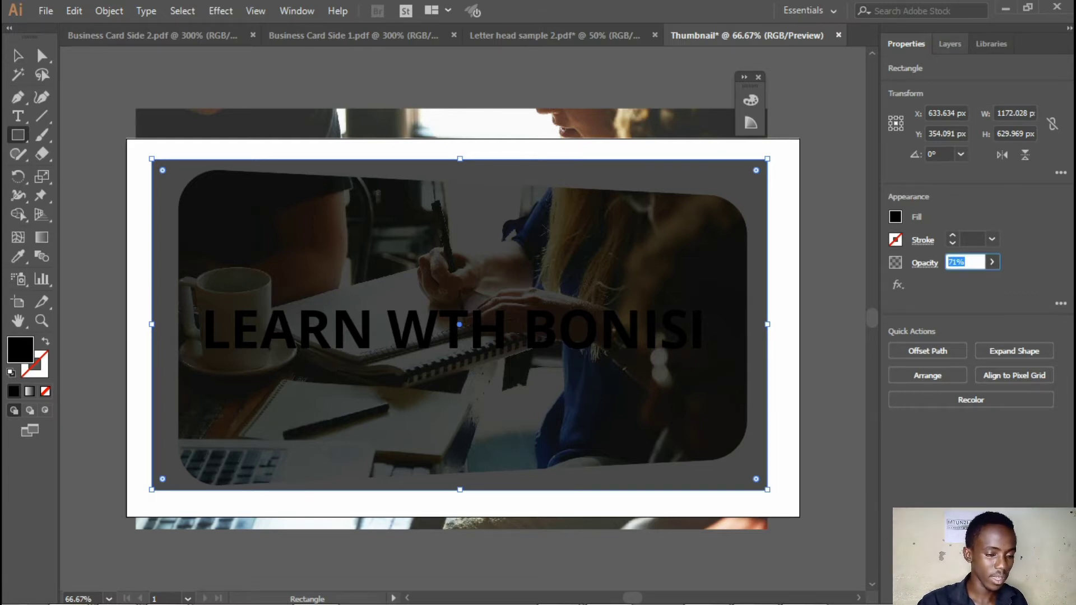
click(949, 43)
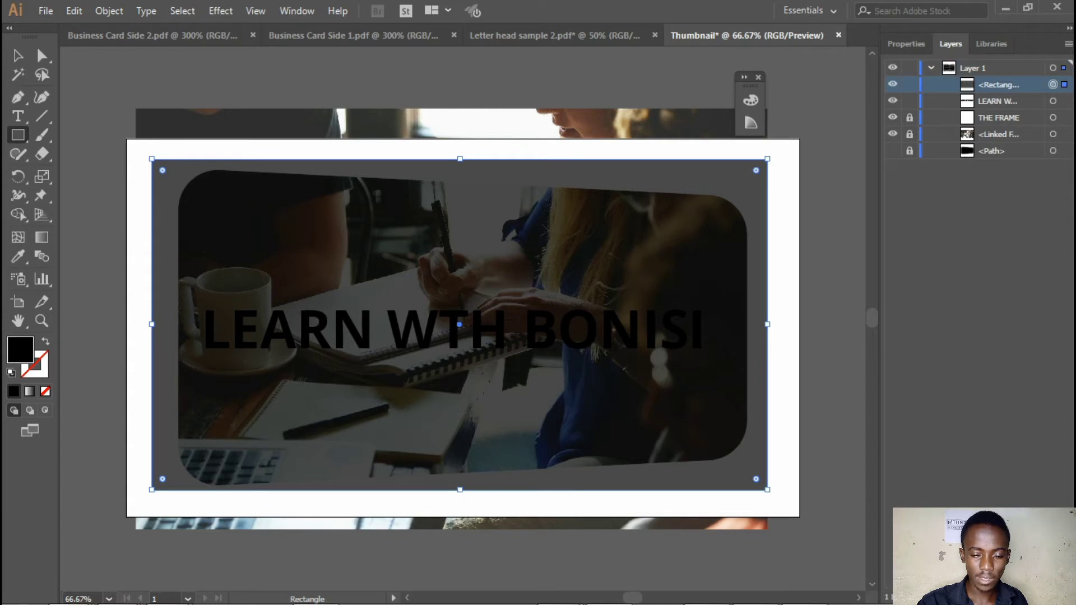
drag(999, 85, 998, 125)
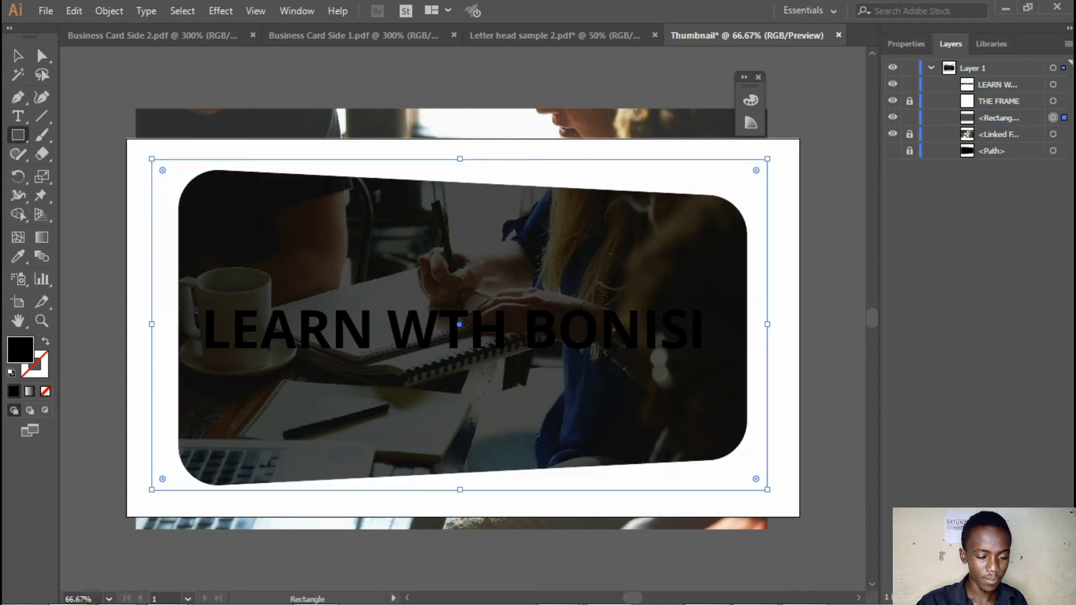
Recolour the title text white by sampling the white frame with the Eyedropper
key(v)
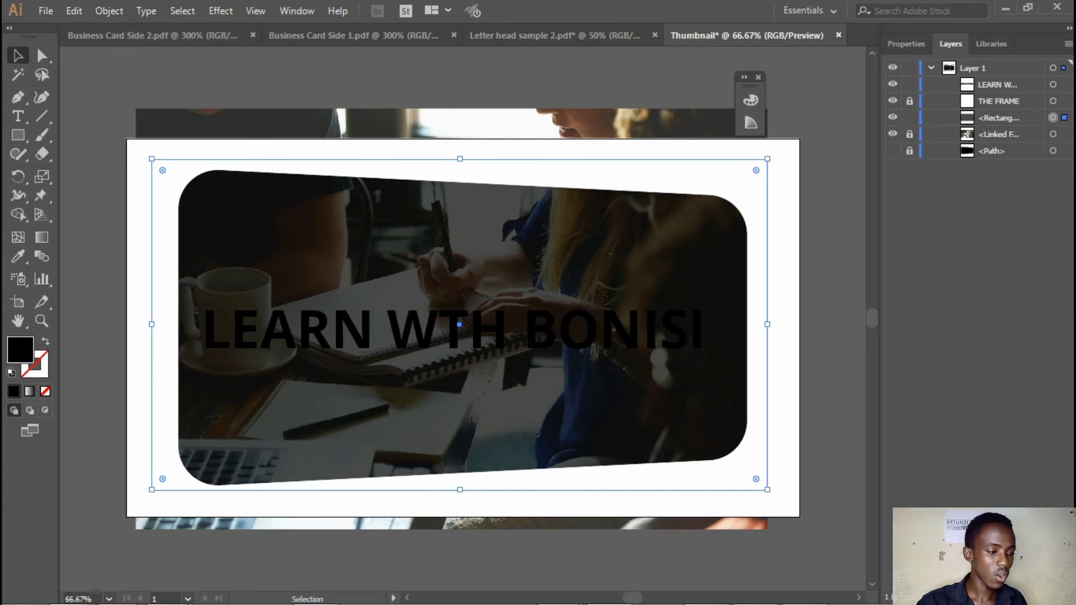
click(452, 331)
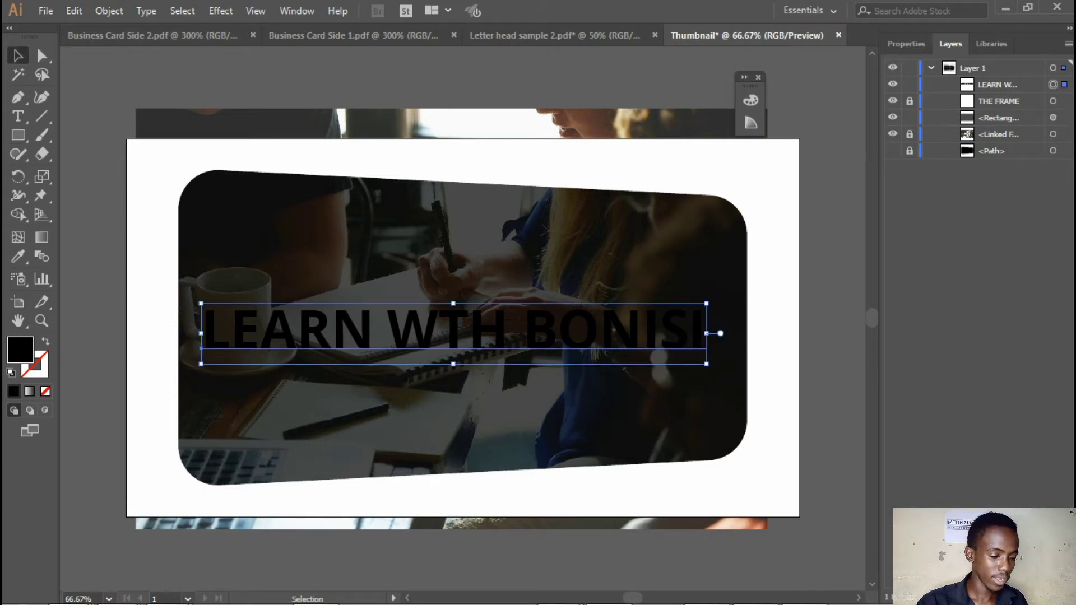
click(18, 257)
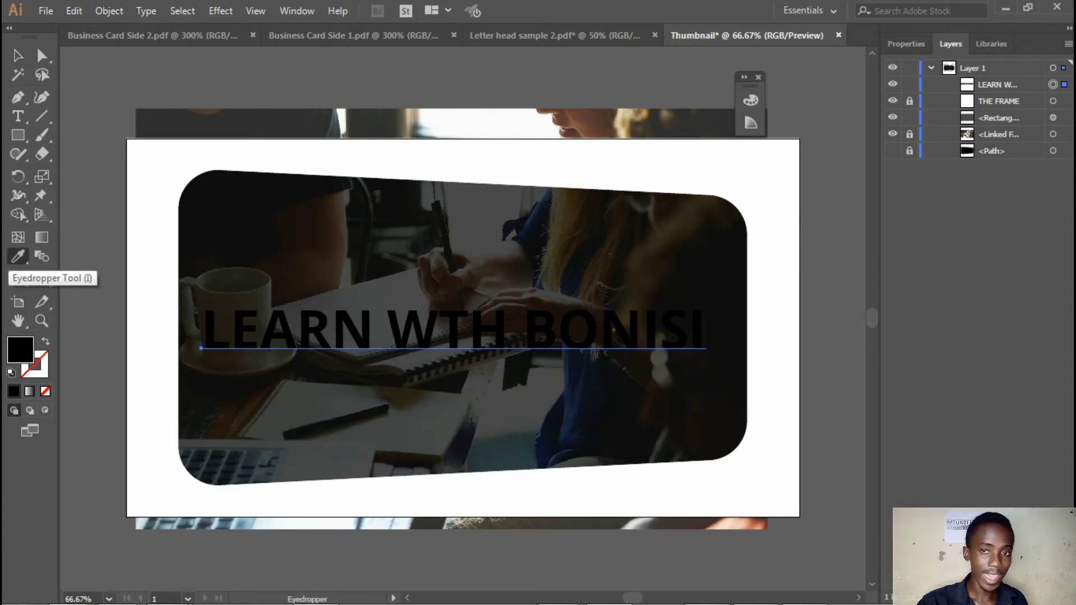
key(d)
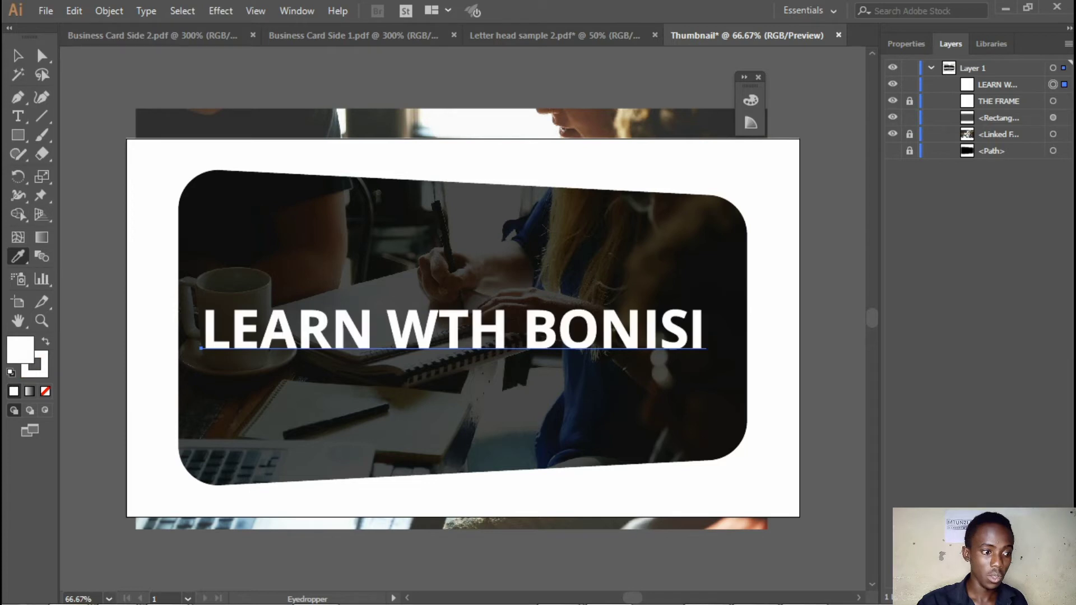
click(18, 55)
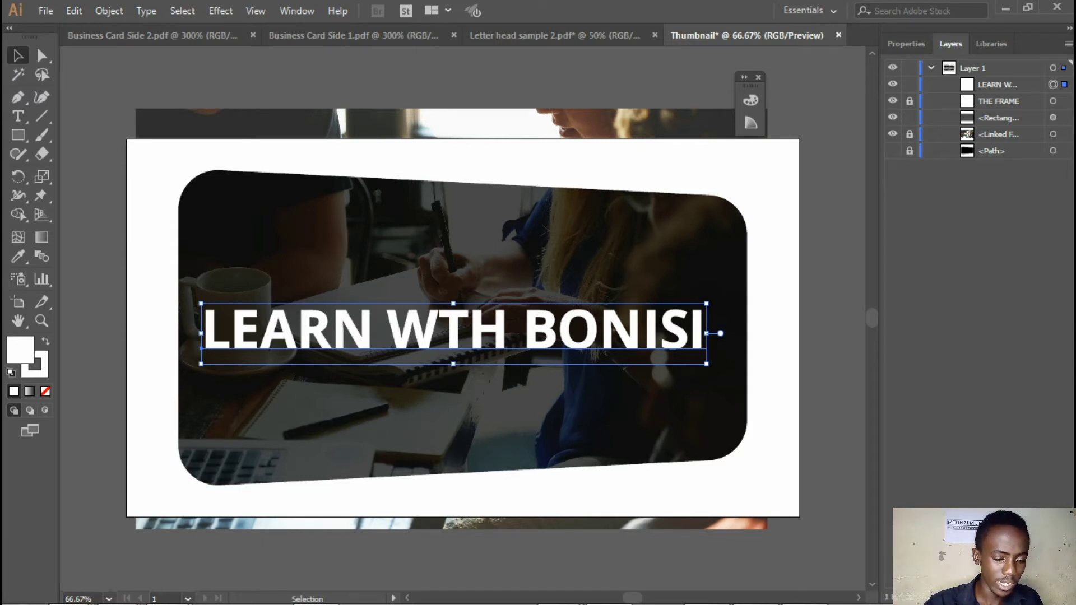
drag(367, 328, 368, 327)
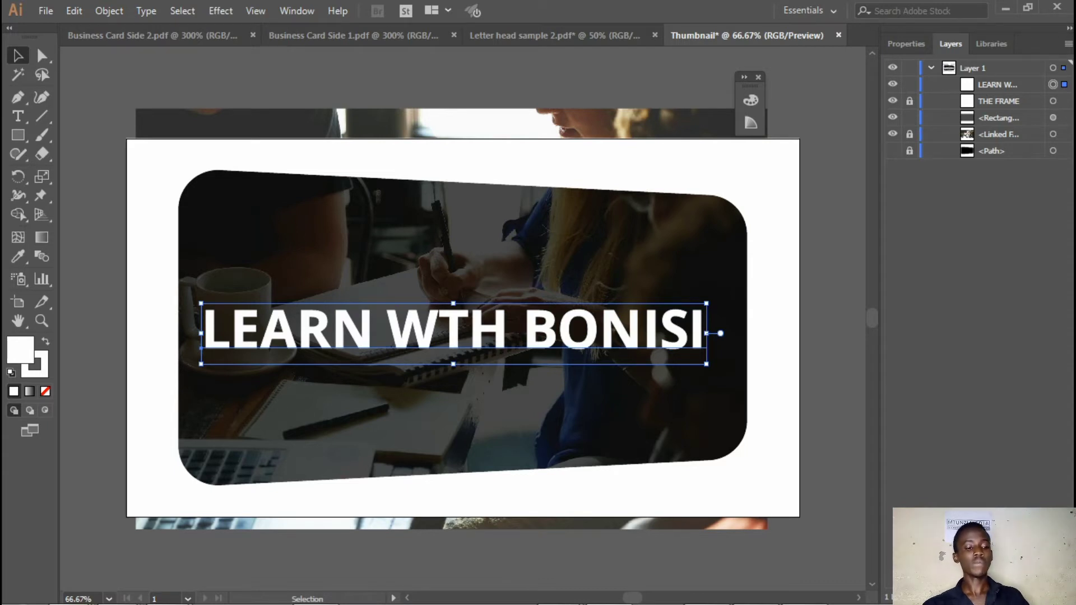
Draw a thin white rectangle about 820 px wide as an underline just beneath the title
key(m)
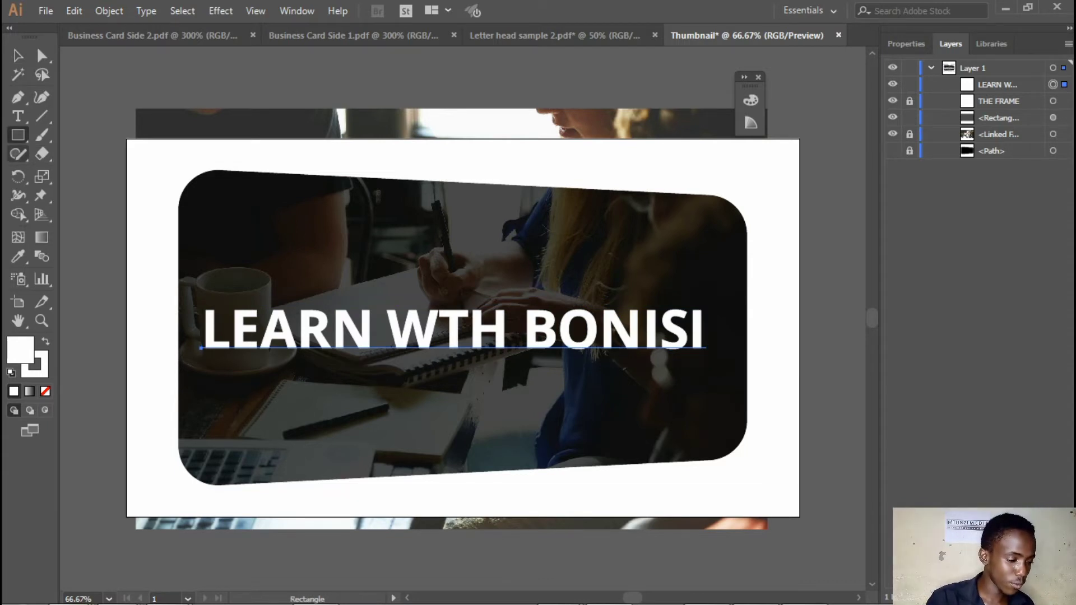
drag(235, 360, 666, 362)
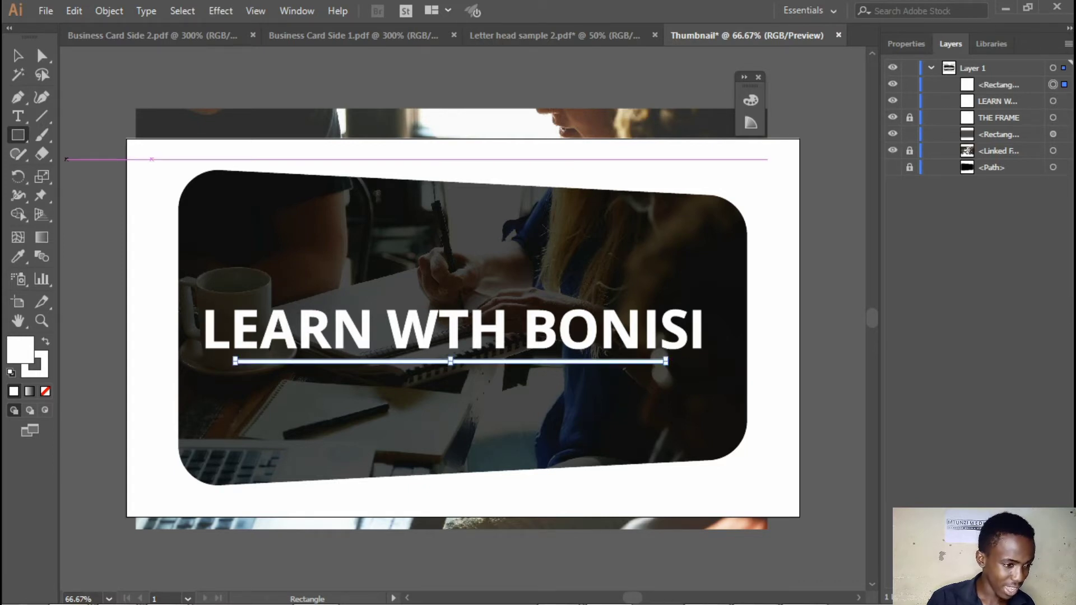
Show the rulers and place vertical guides on the left and right edges of the artboard
key(ctrl+y)
key(ctrl+y)
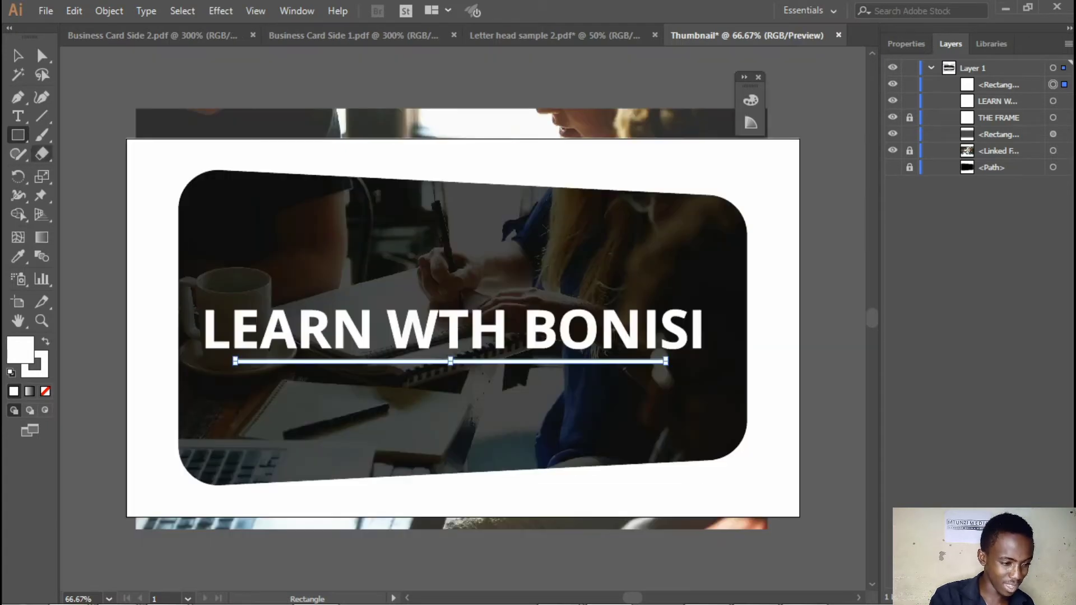
key(ctrl+r)
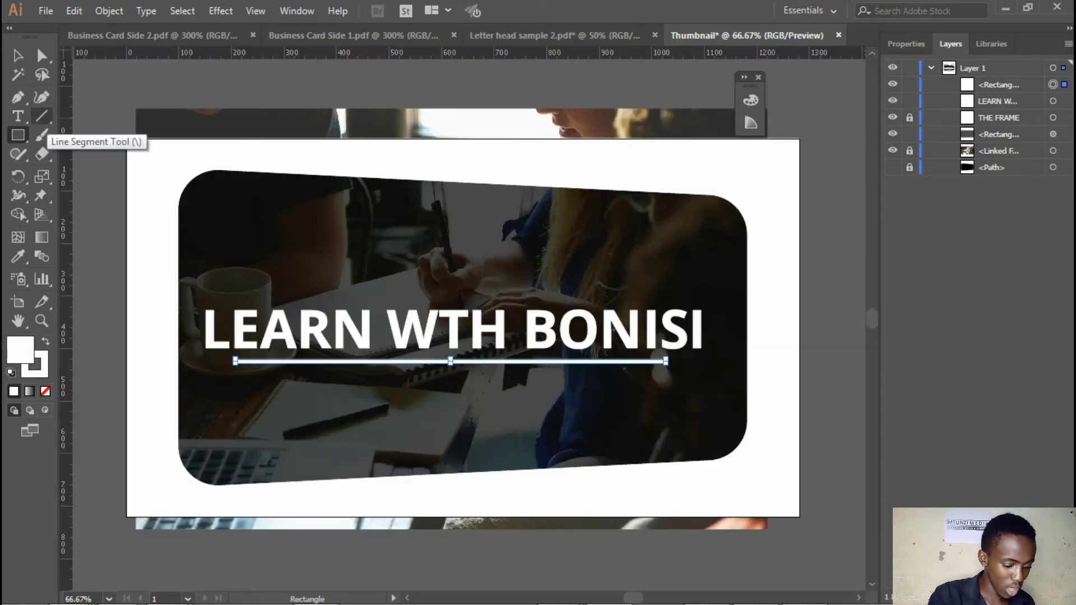
drag(66, 314, 86, 313)
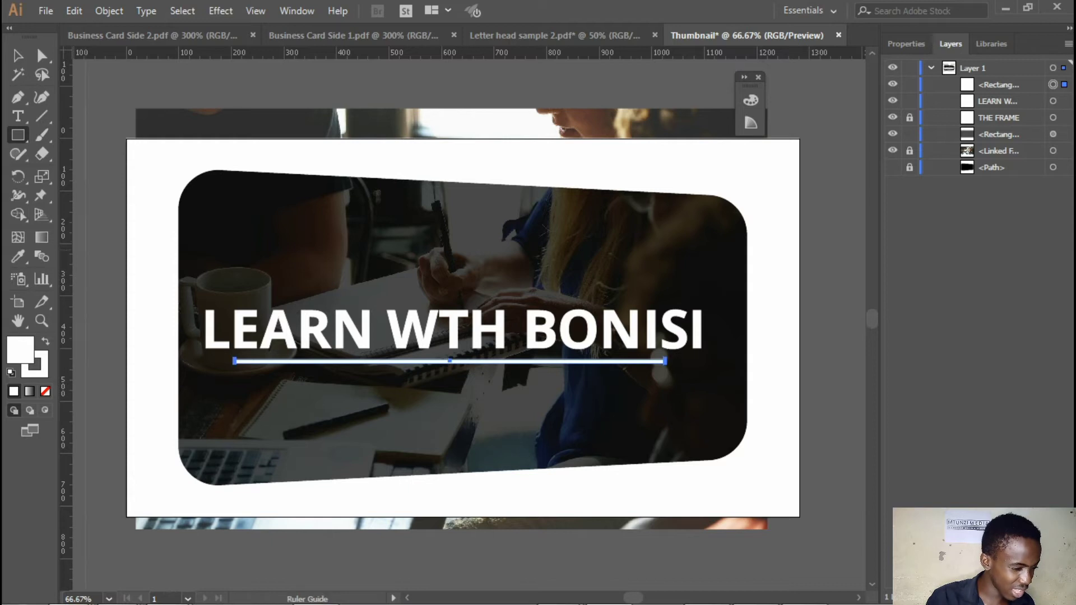
drag(112, 263, 799, 322)
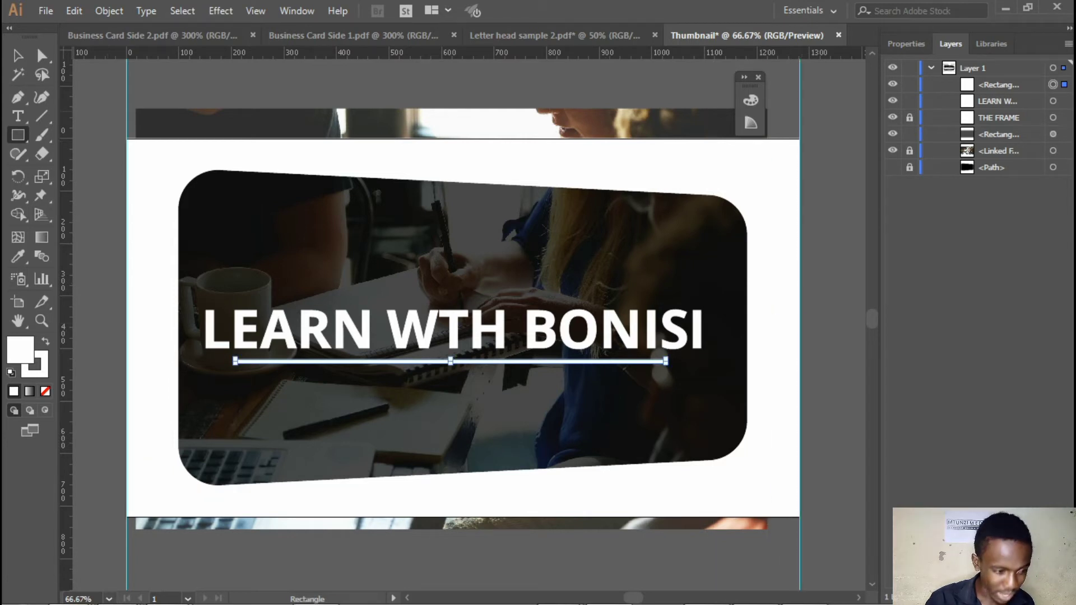
Draw a white rectangle covering the whole artboard and place a vertical and a horizontal guide through its centre
click(18, 135)
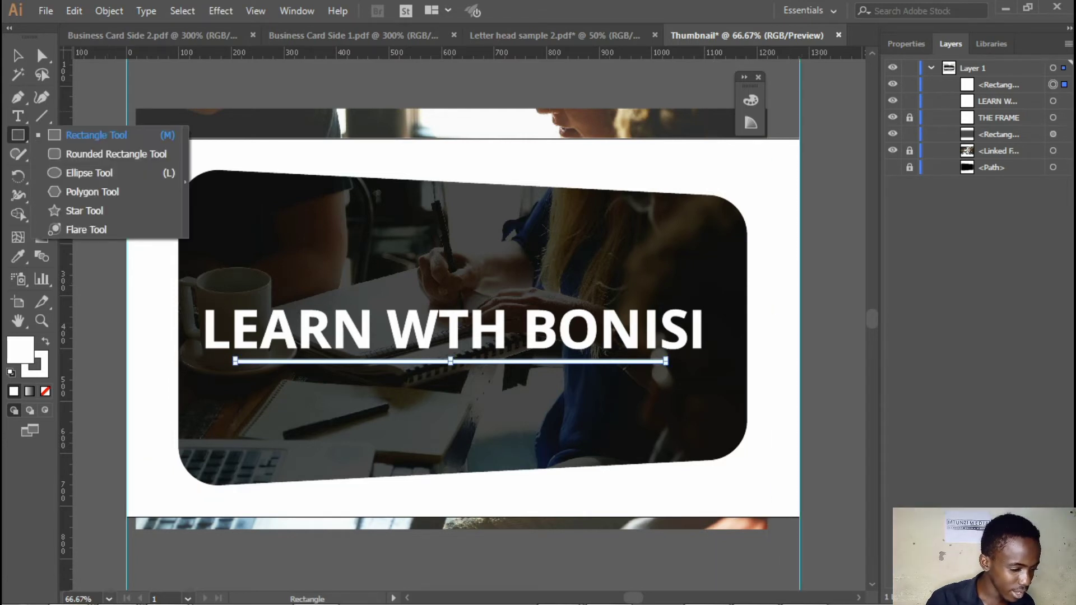
click(95, 135)
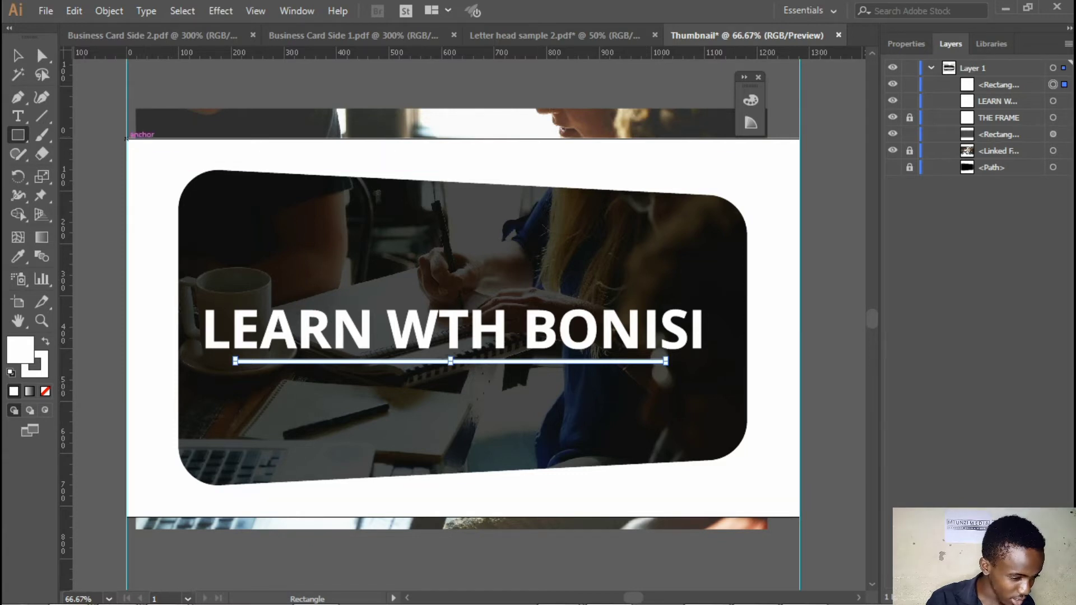
drag(127, 137, 798, 516)
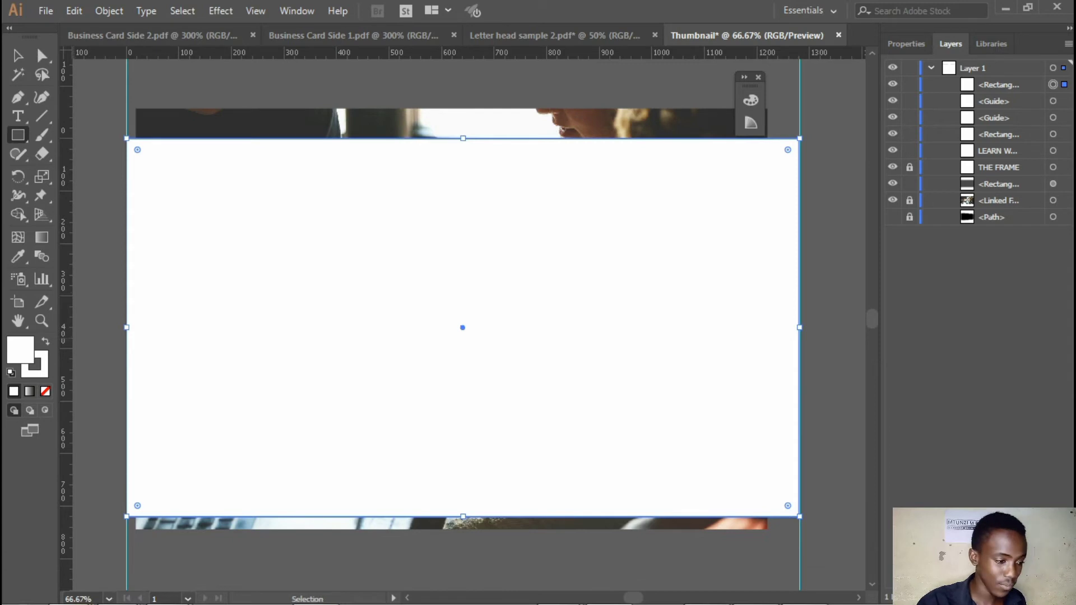
drag(66, 319, 462, 327)
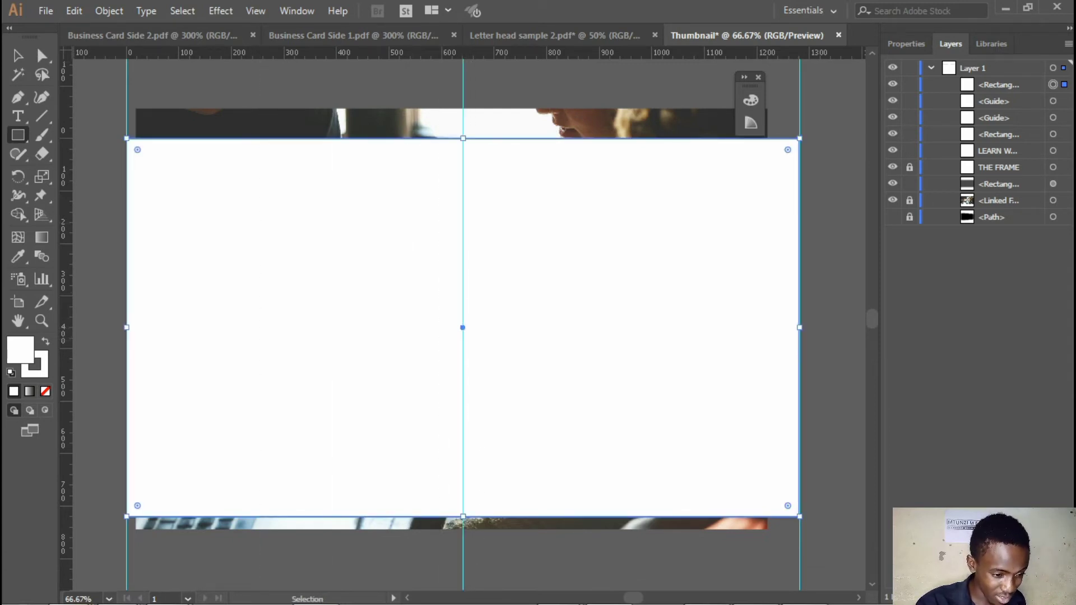
drag(462, 54, 463, 327)
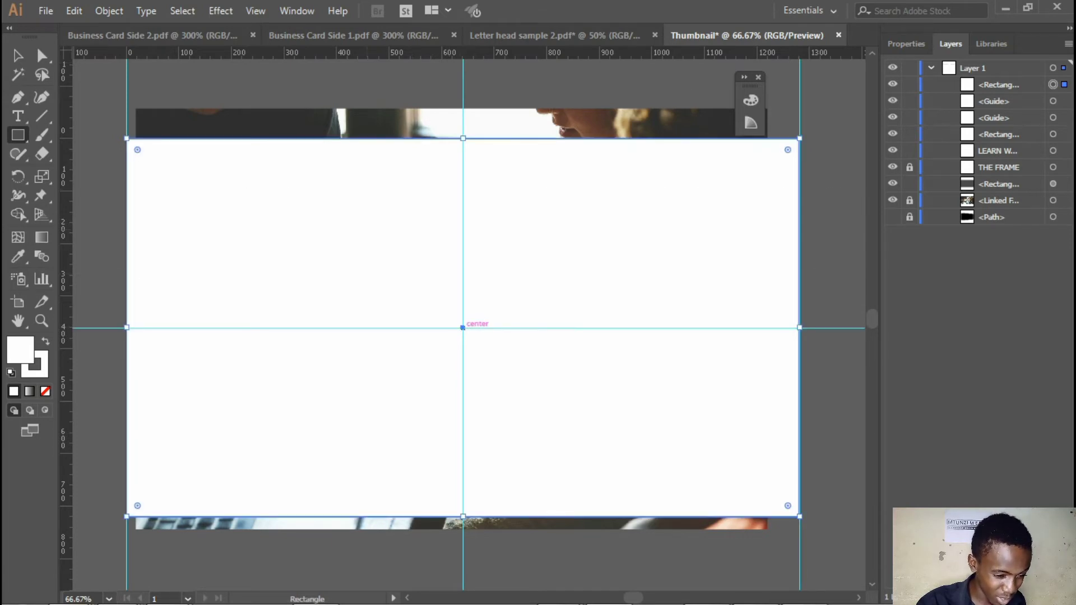
Delete the white rectangle that covers the artboard, keeping the guides
key(v)
key(Return)
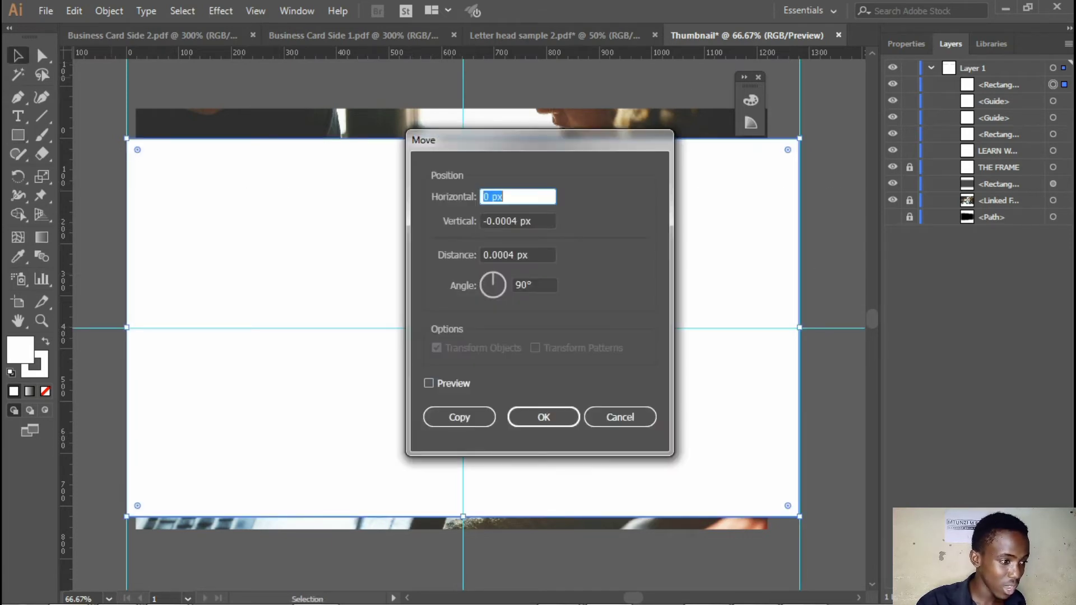
key(Escape)
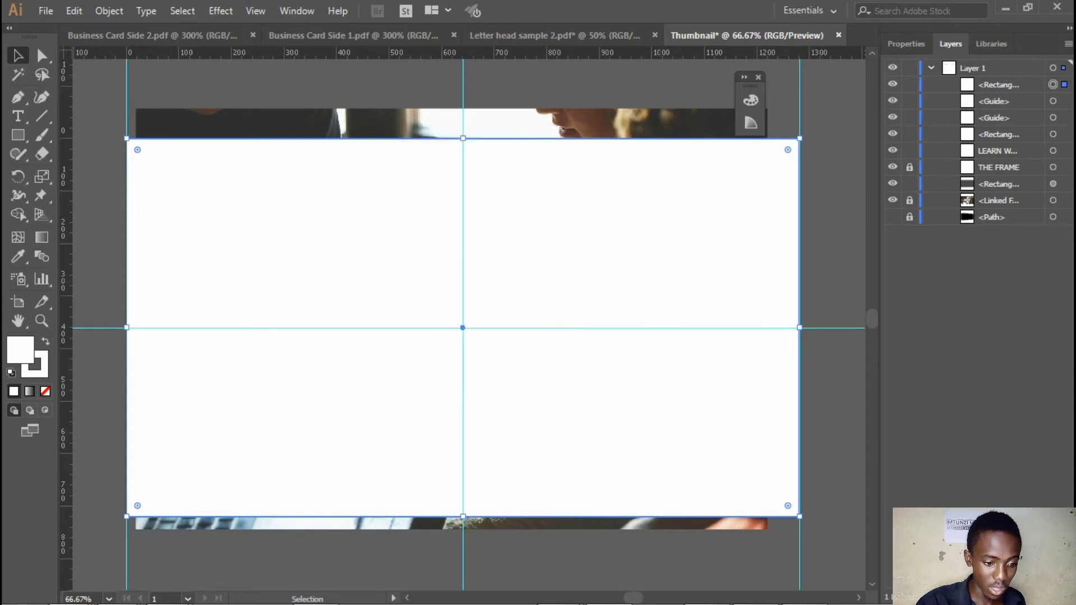
key(ctrl+5)
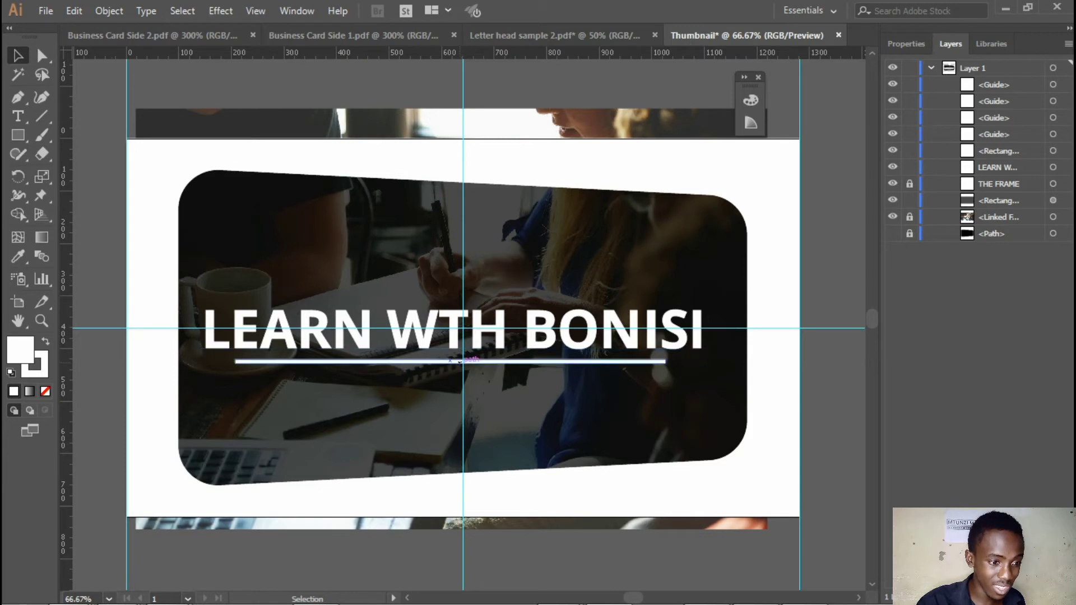
Nudge the title slightly to the right to centre it on the vertical middle guide
click(487, 330)
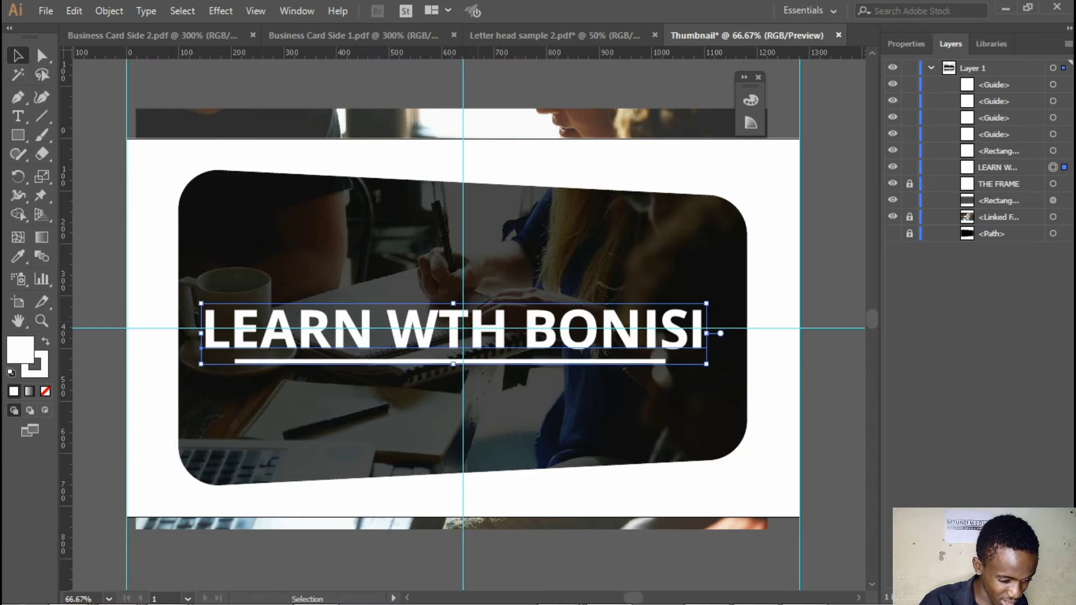
key(shift)
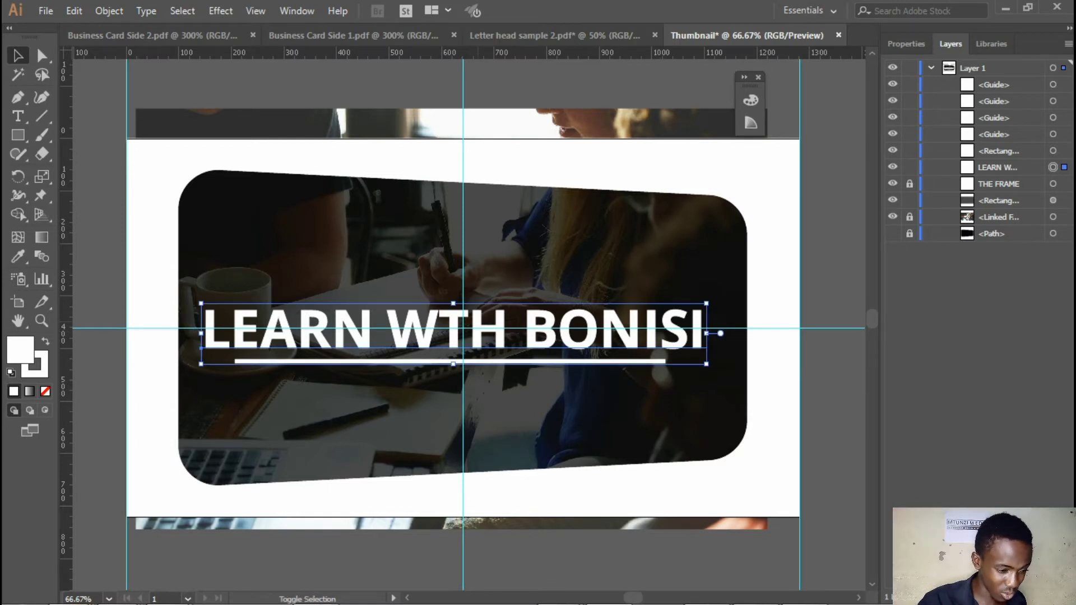
key(shift+Right)
key(Right)
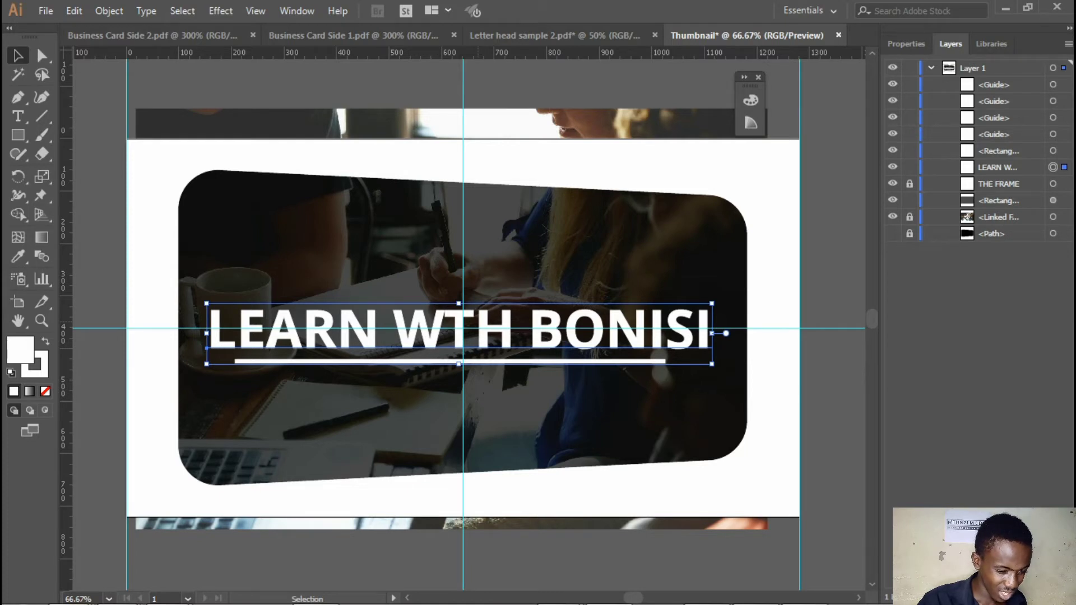
key(Right)
key(Right)
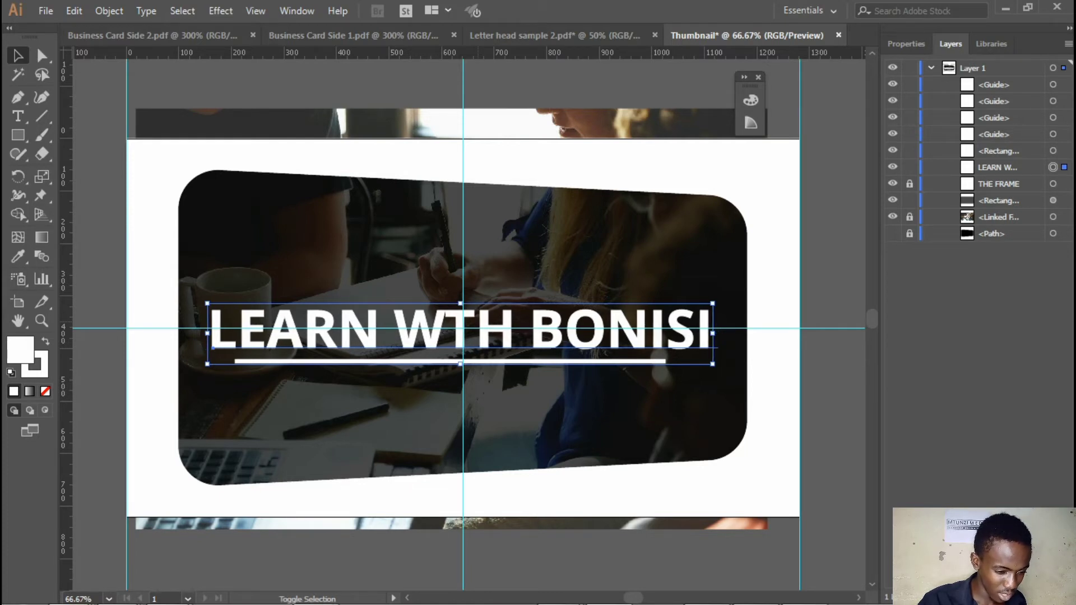
key(shift+Right)
key(shift+Right)
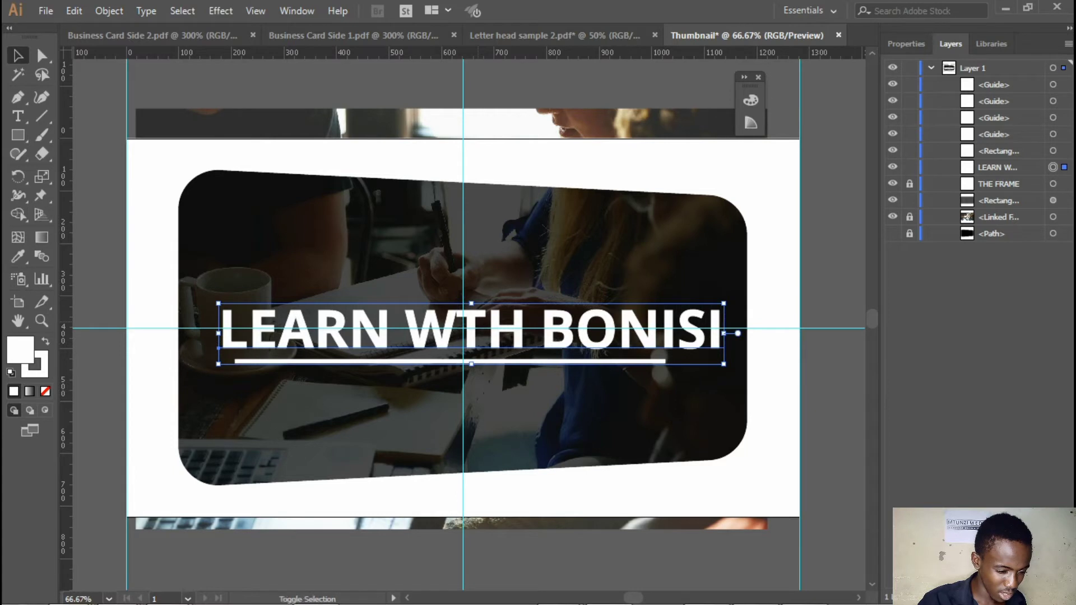
key(shift+Left)
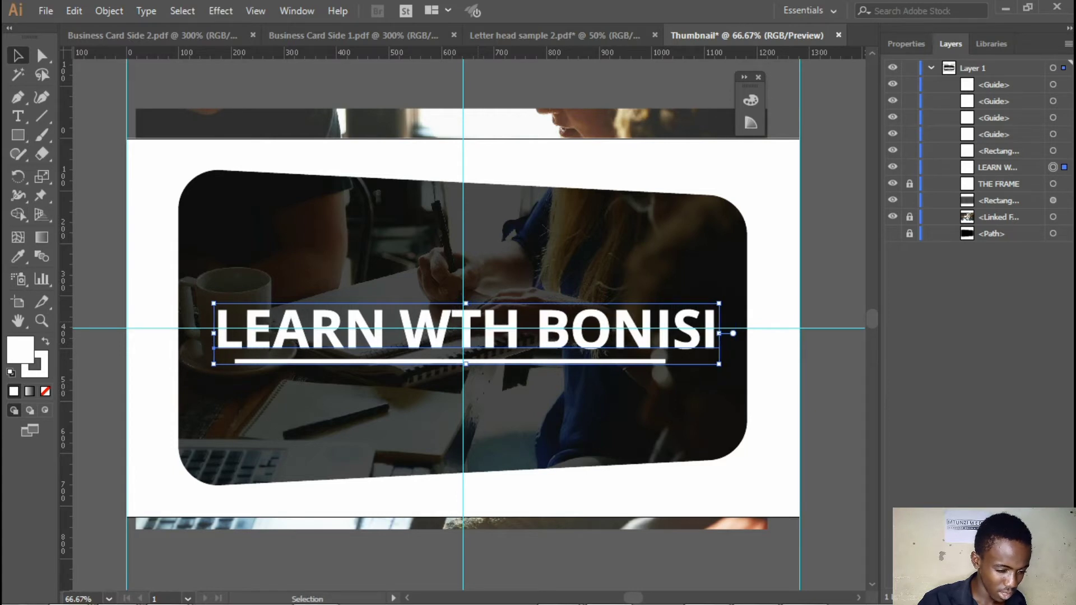
Move the title up about 50 px so that it sits above the horizontal centre guide
key(shift+Up)
key(shift+Up)
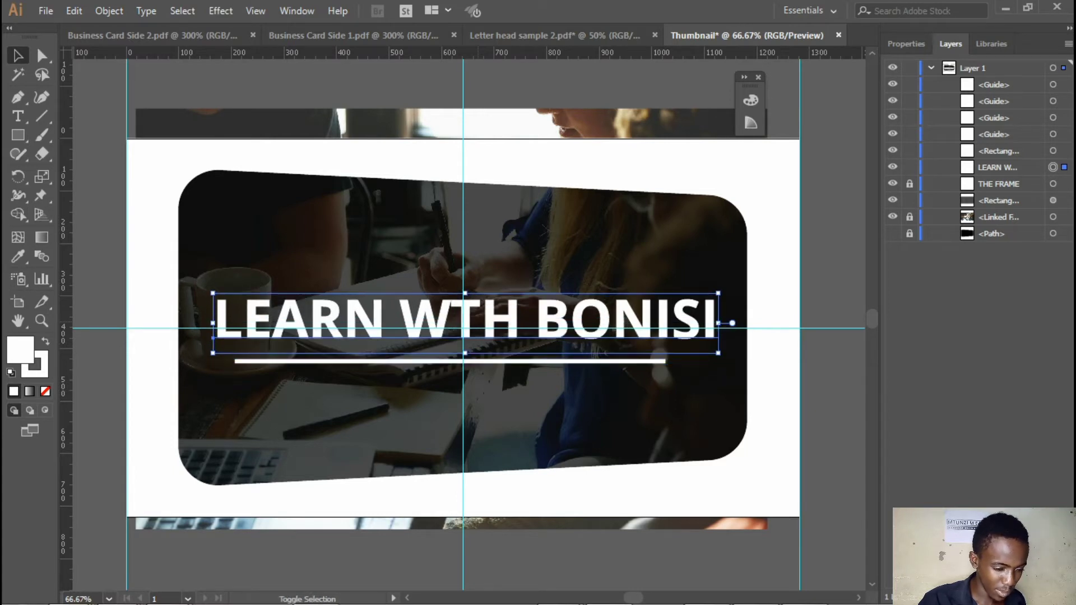
key(shift+Up)
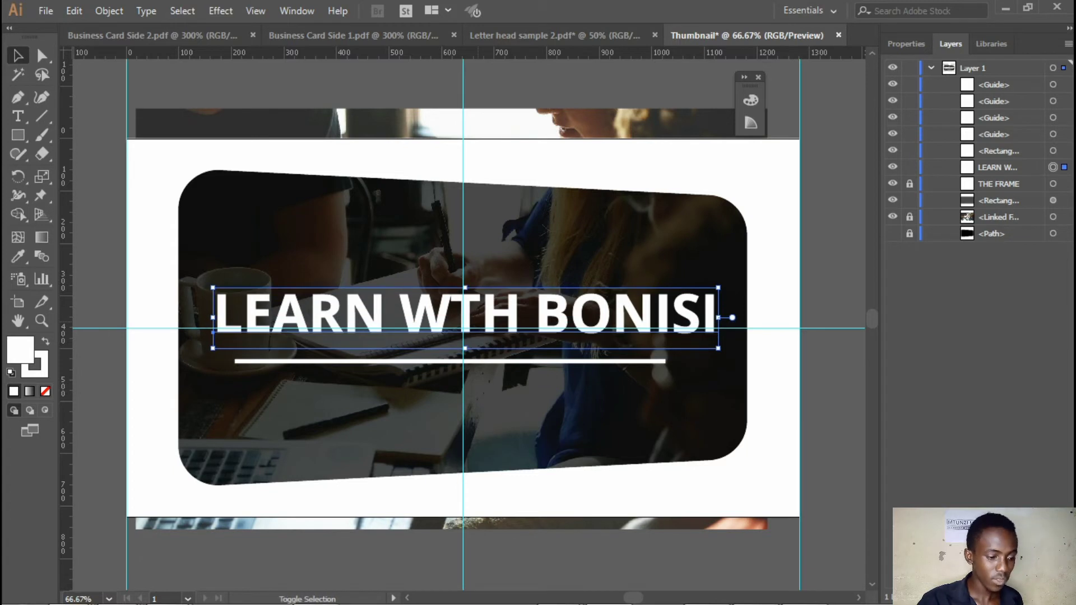
key(shift+Up)
key(shift+Up)
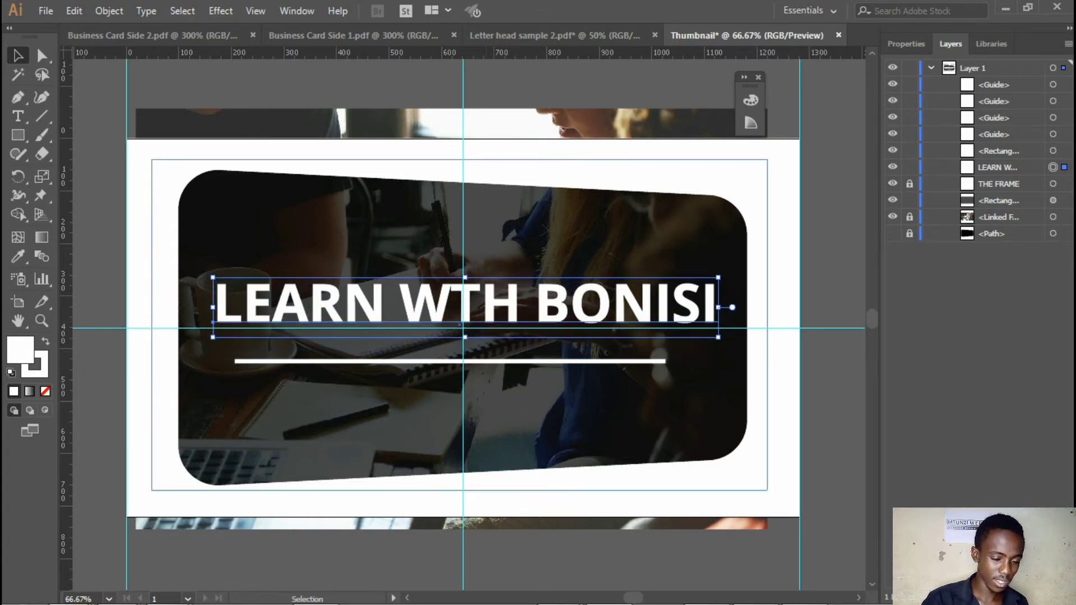
Move the white underline up about 41 px, just beneath the horizontal guide, and right about 23 px to centre it on the vertical middle guide
click(496, 359)
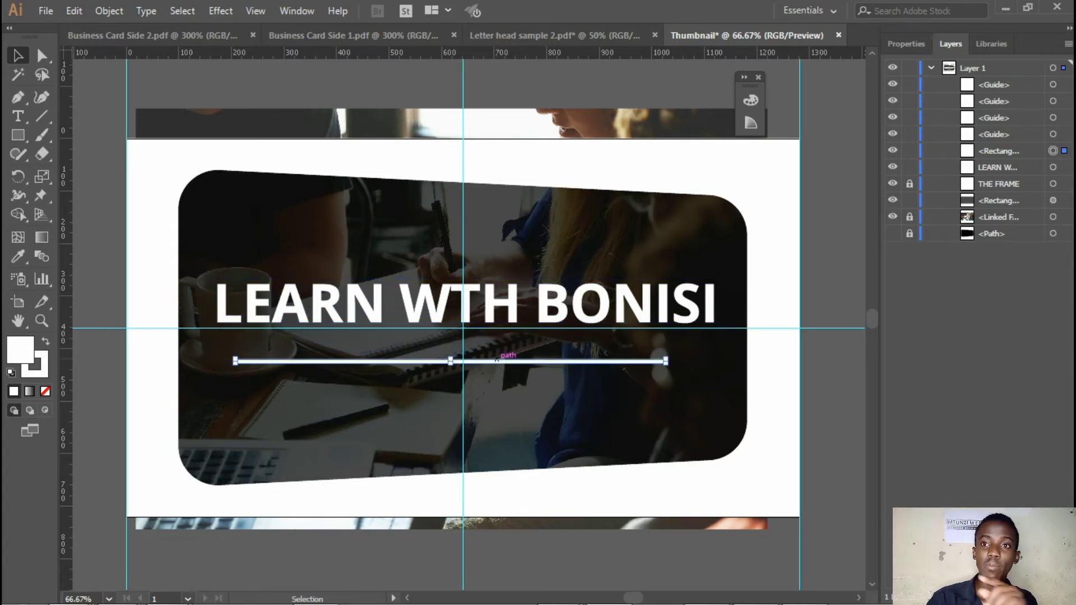
key(shift+Up)
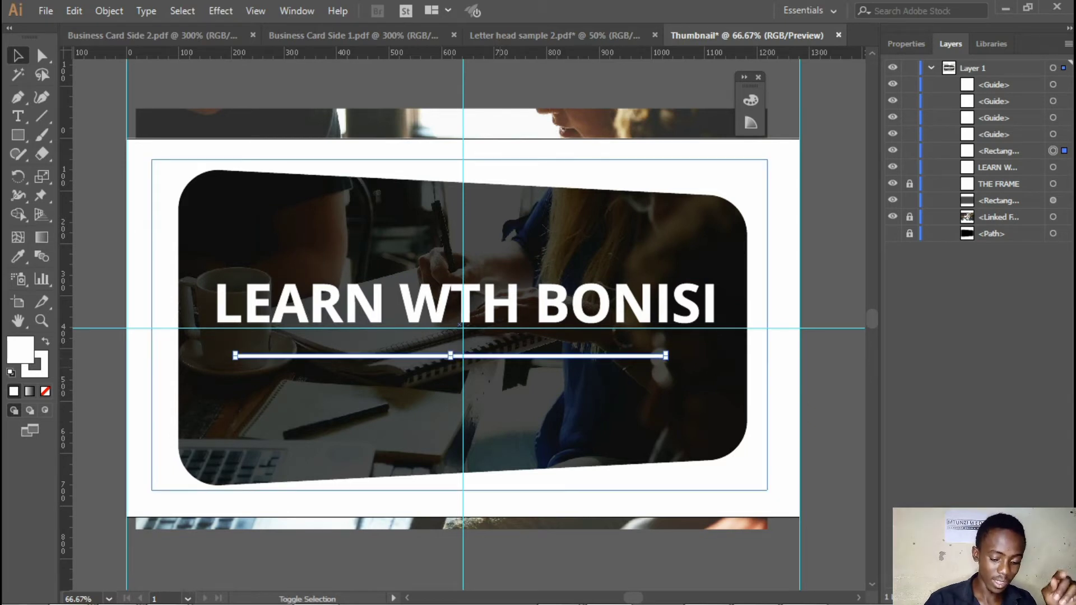
key(shift+Up)
key(shift+Up)
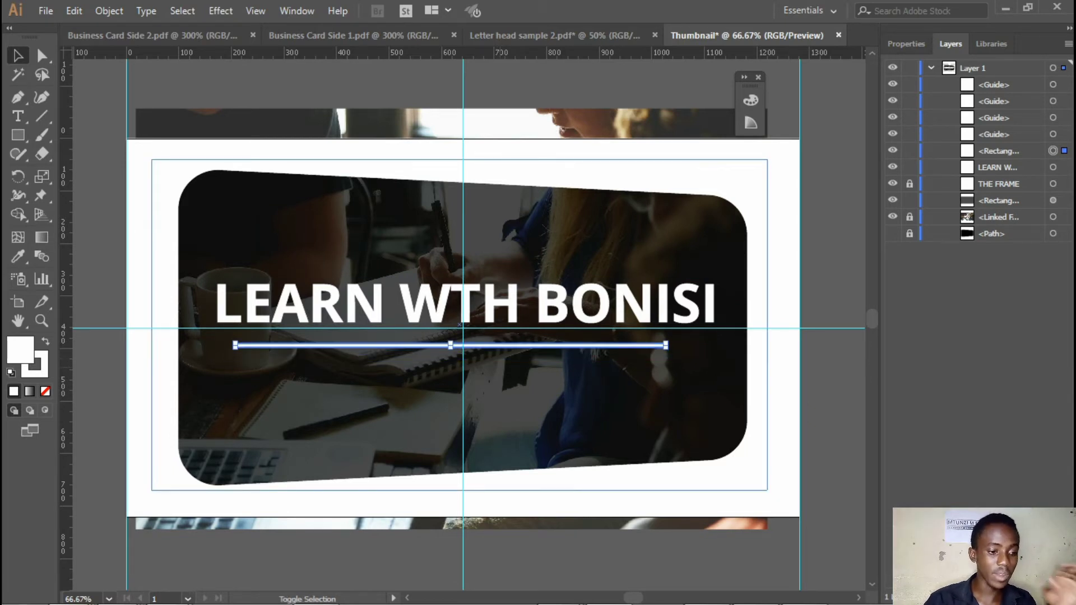
key(shift+Up)
key(shift+Right)
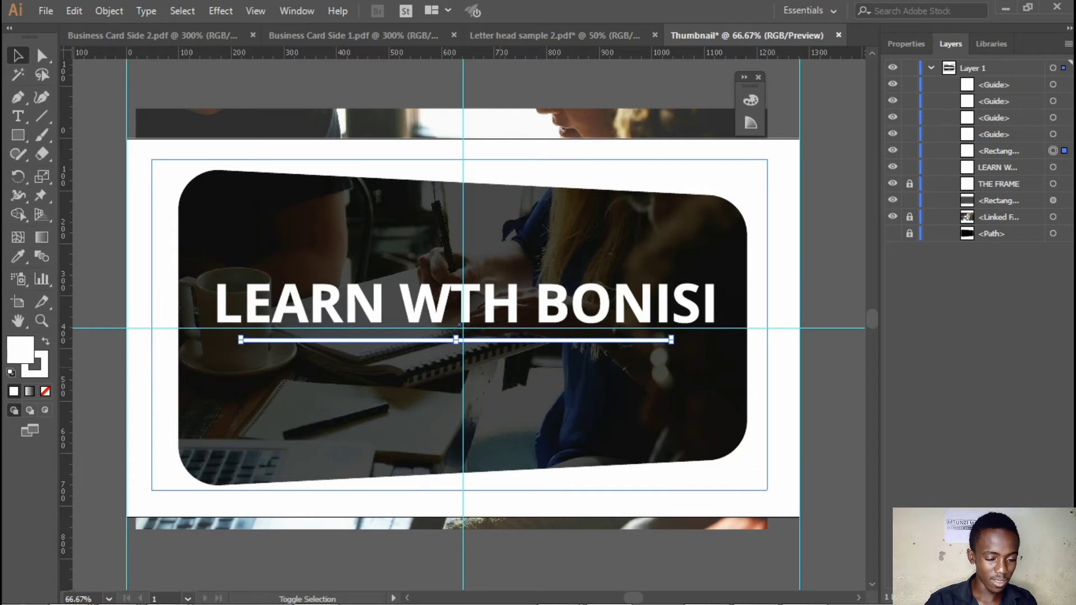
key(shift+Right)
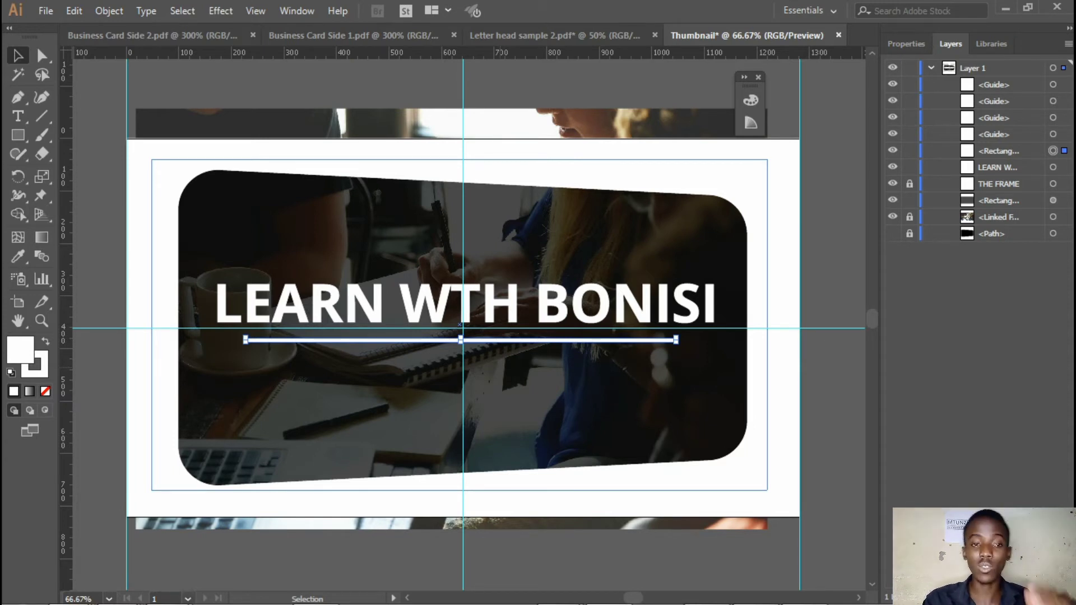
key(Right)
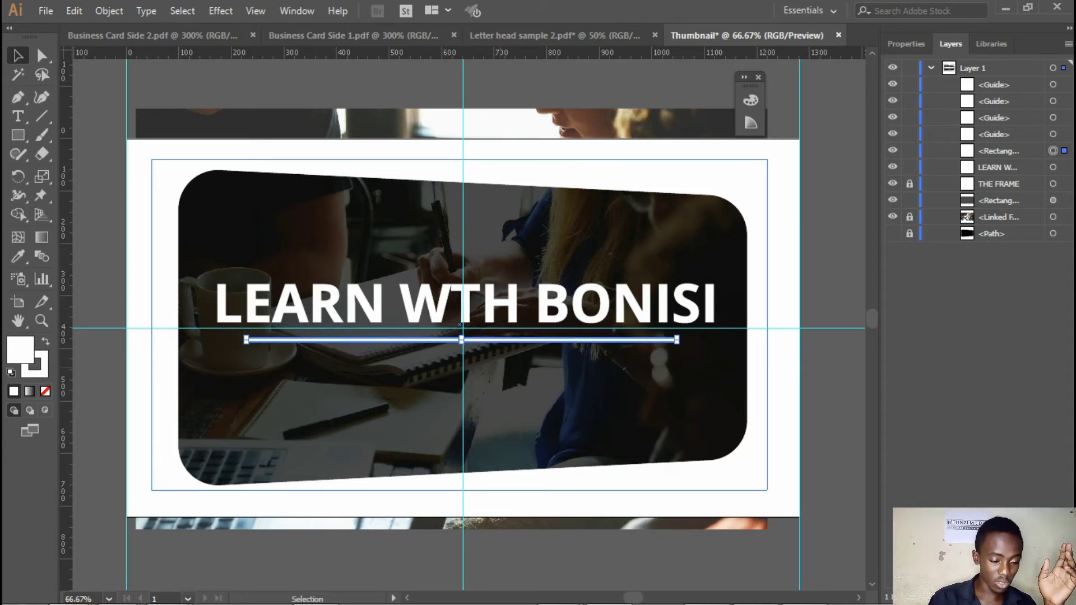
key(Up)
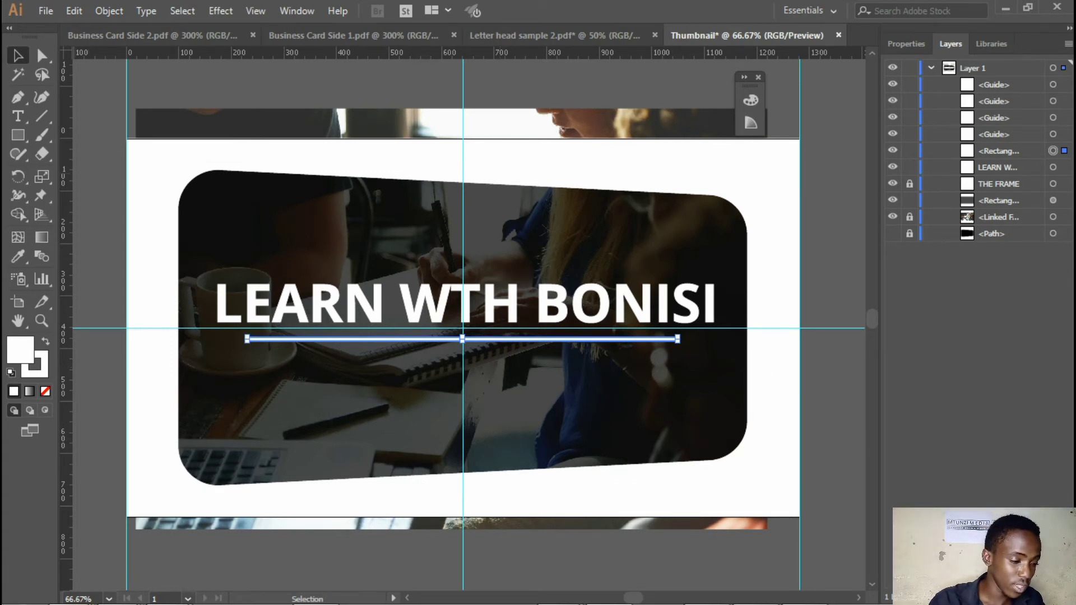
Add a text line reading "ONLINE FREE VIDEO LECTURE" beneath the title's underline
click(17, 116)
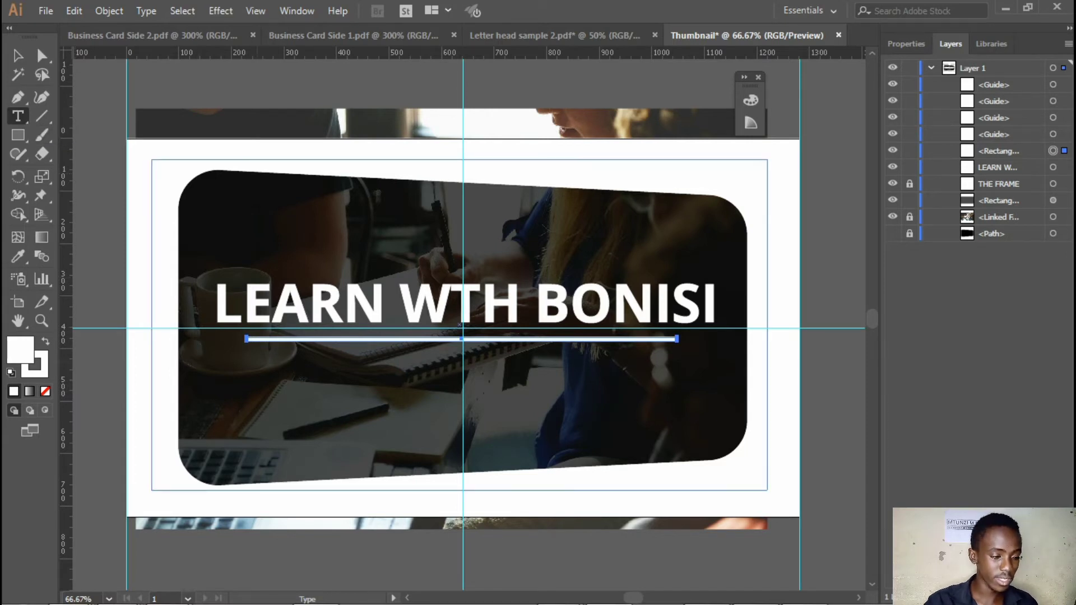
click(258, 364)
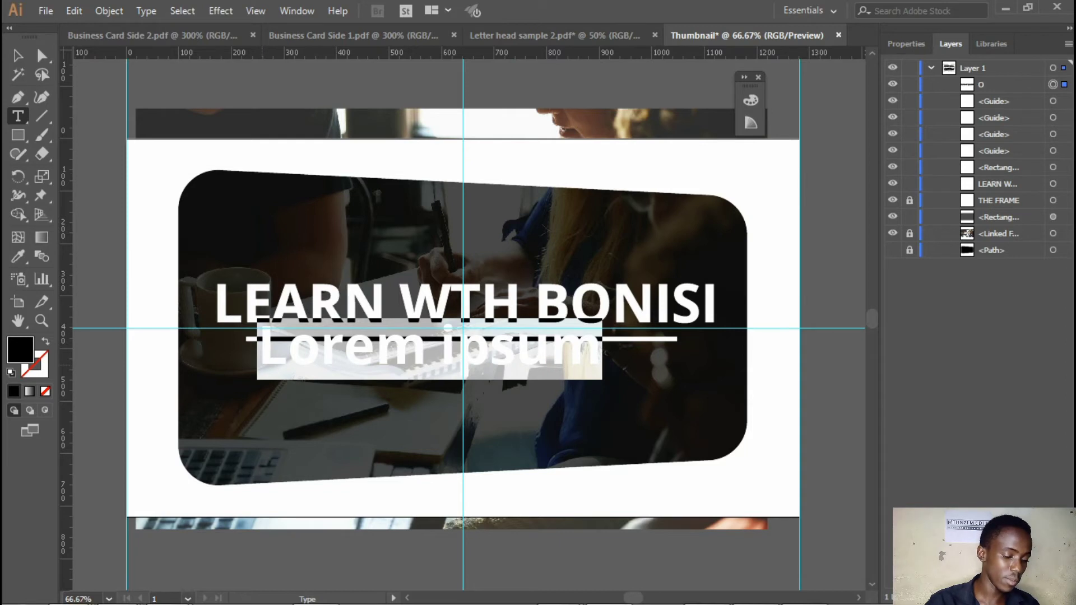
text(ONLINE VIDEO)
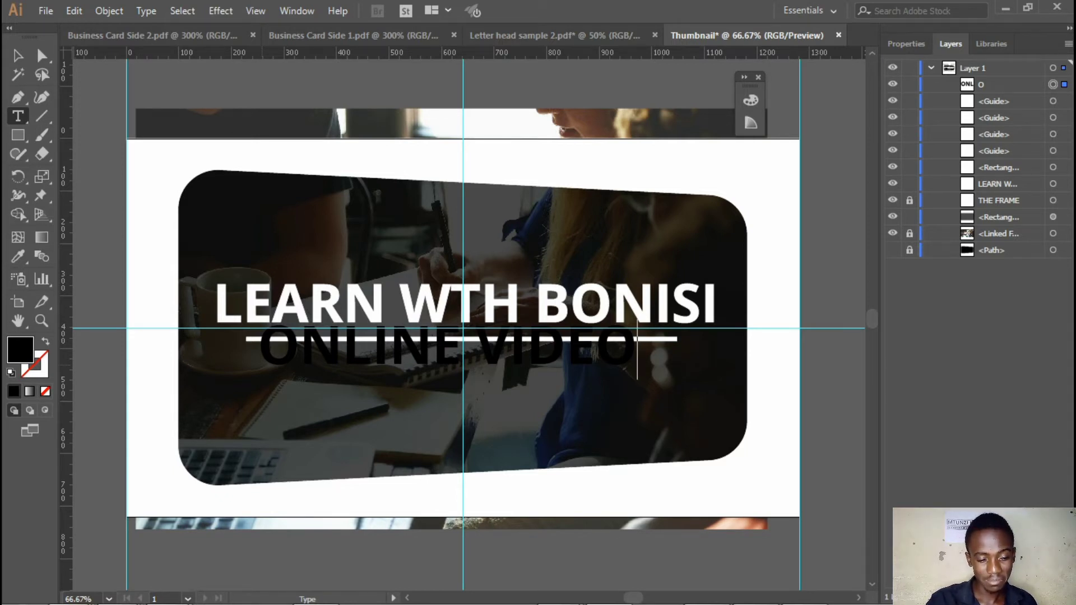
text(LECTUR)
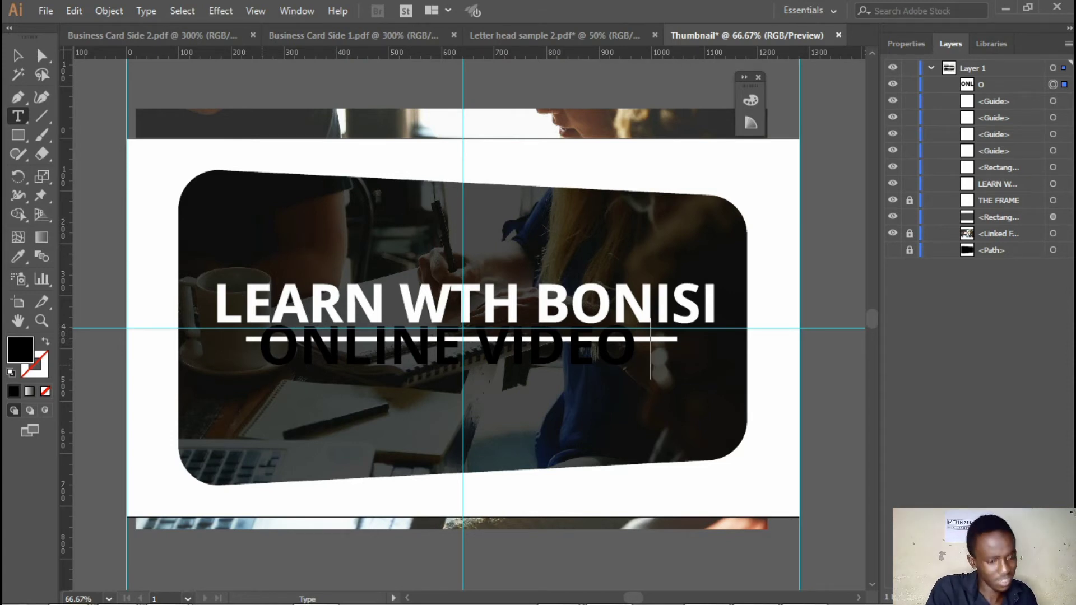
text(E)
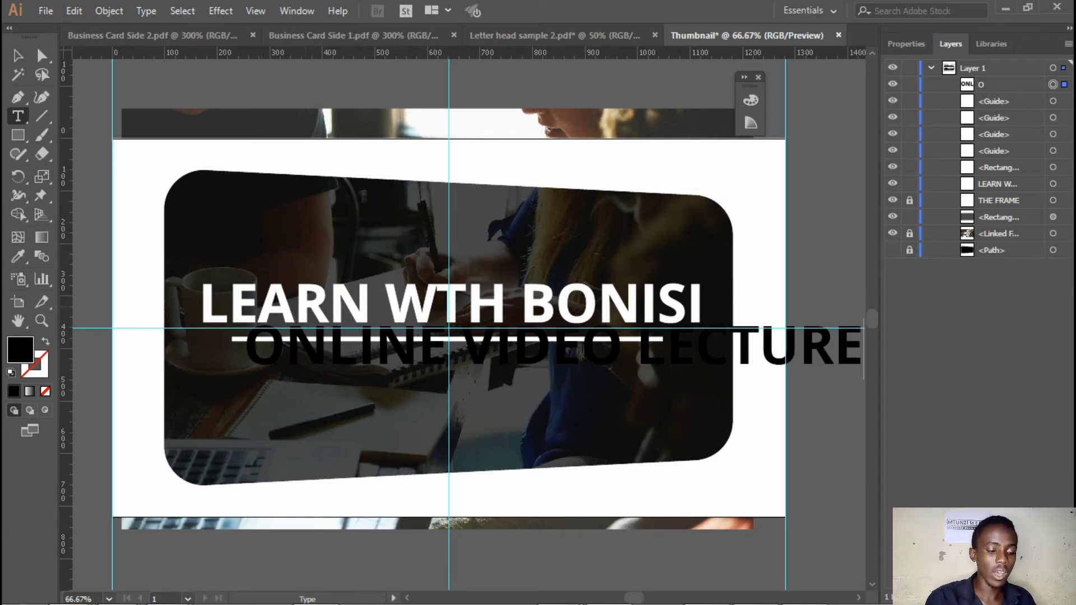
click(449, 348)
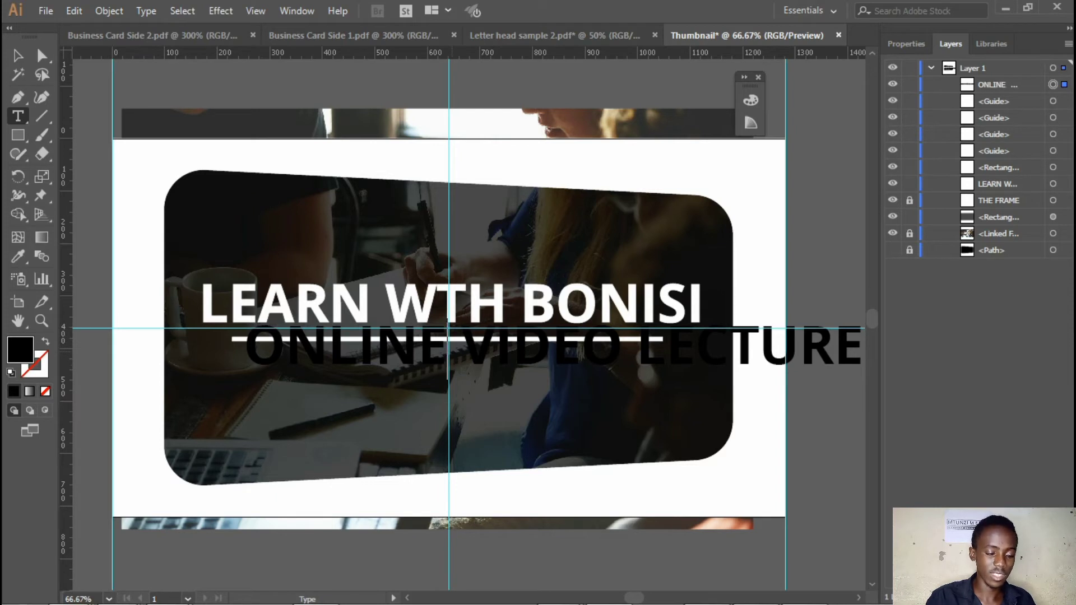
text(FREE)
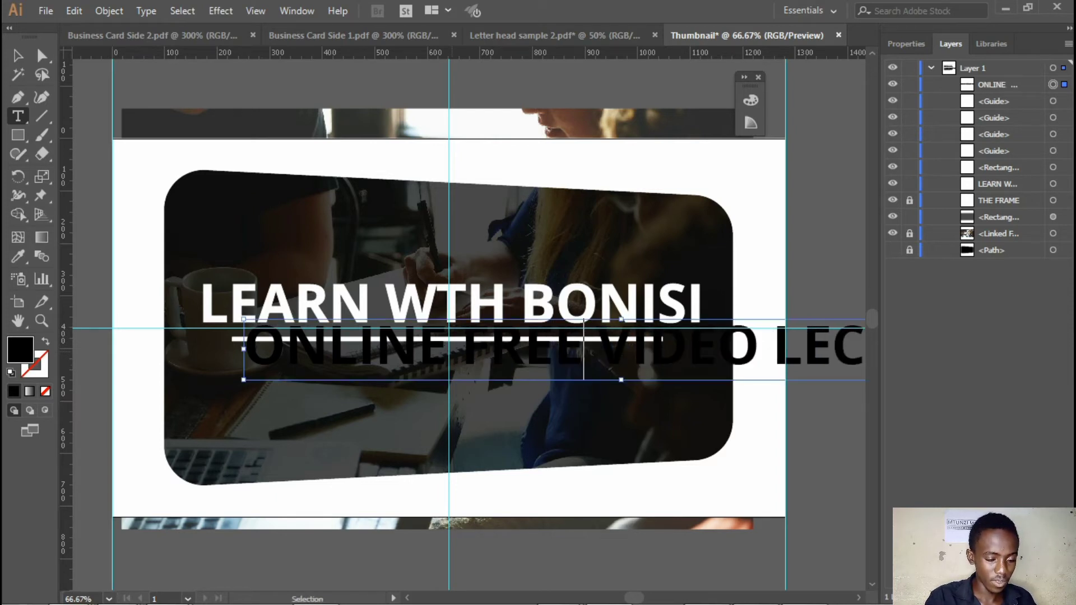
Reduce the font size of the whole new tagline to 30 pt
key(ctrl+a)
click(905, 43)
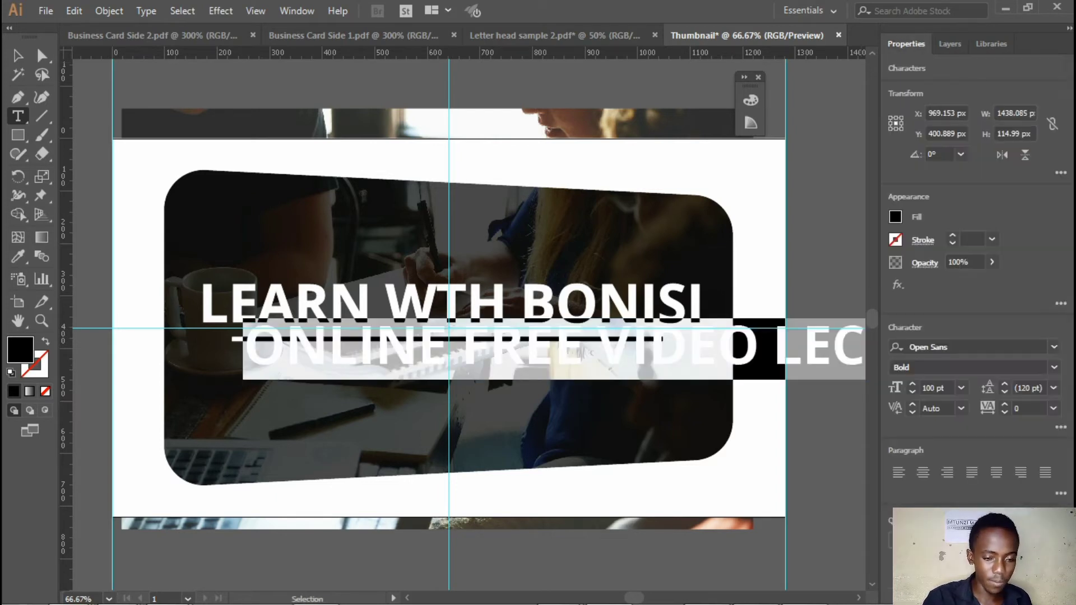
click(932, 388)
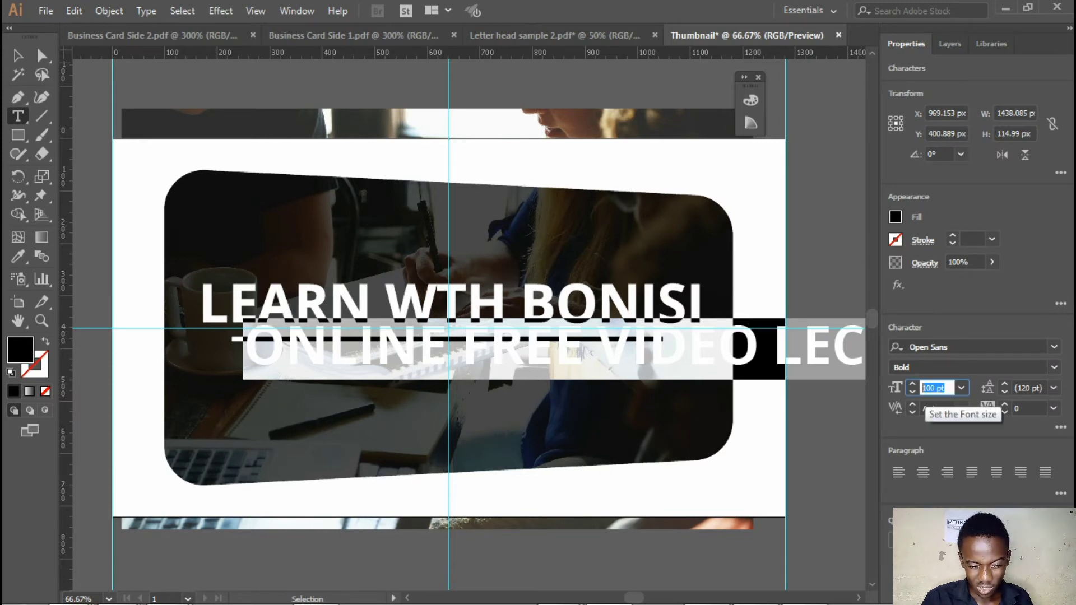
text(50)
key(Return)
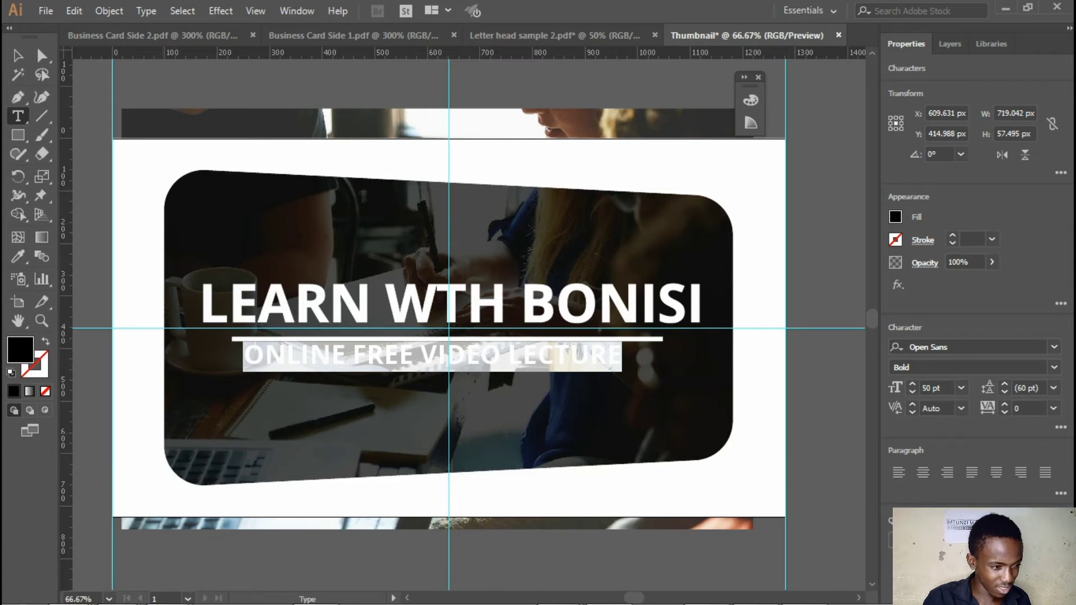
click(931, 388)
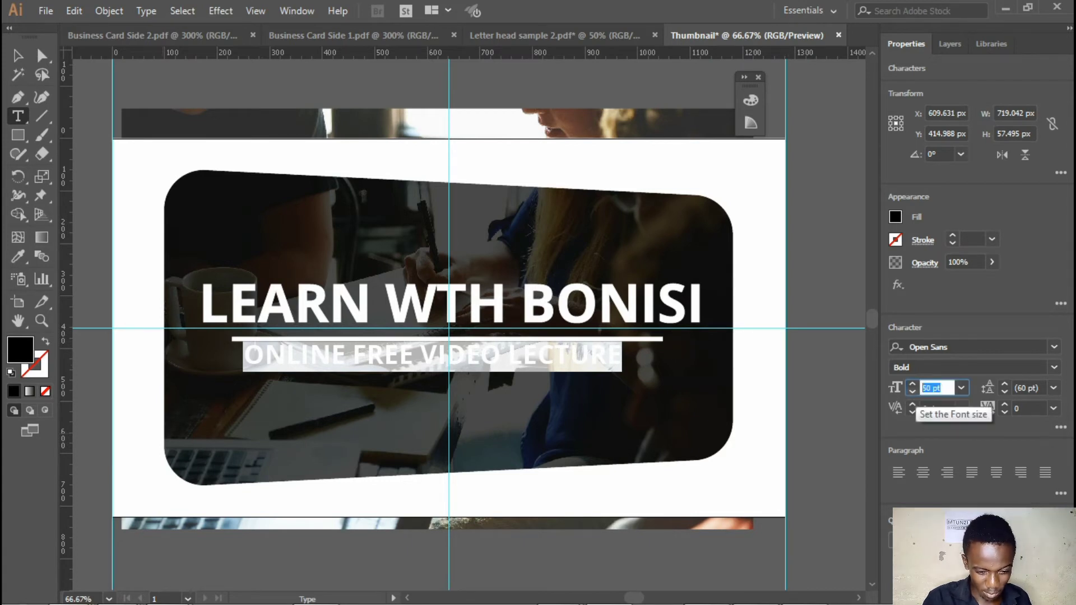
text(30)
key(Return)
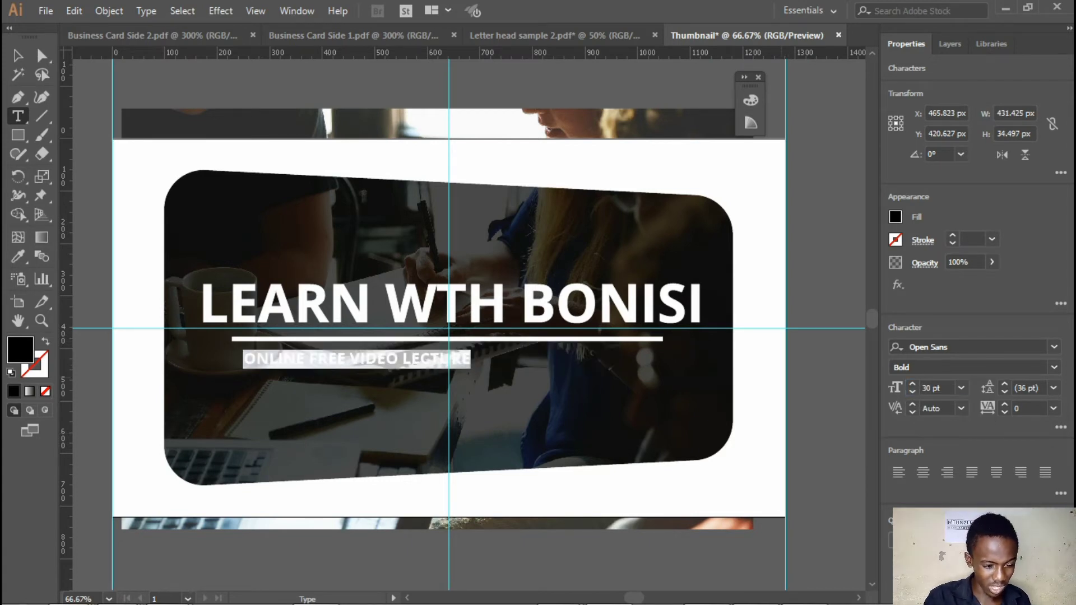
Recolour the whole tagline white by sampling the underline with the Eyedropper
click(337, 359)
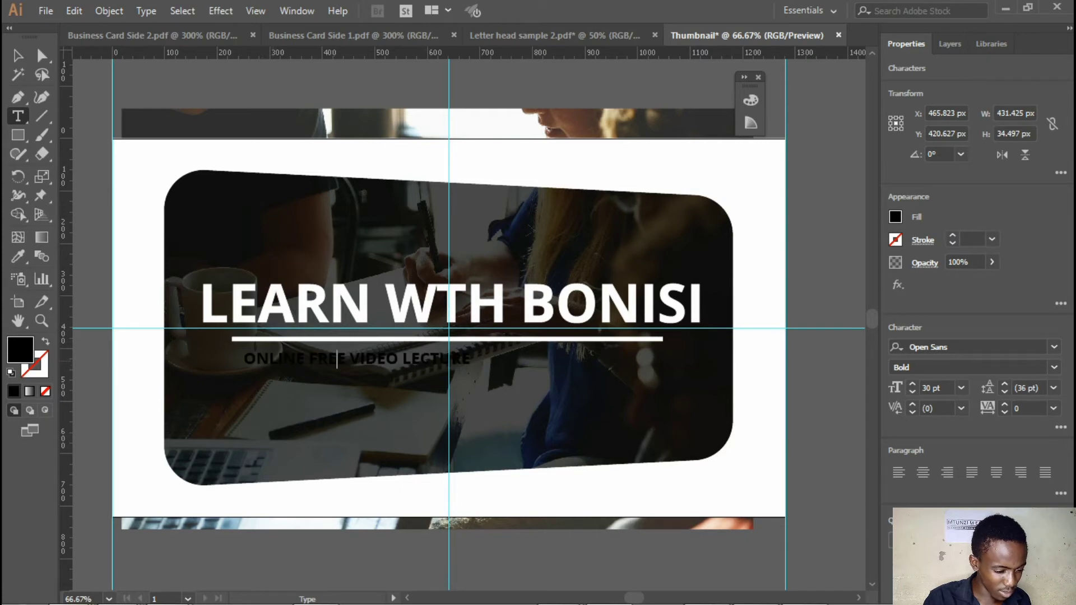
key(ctrl+a)
click(18, 256)
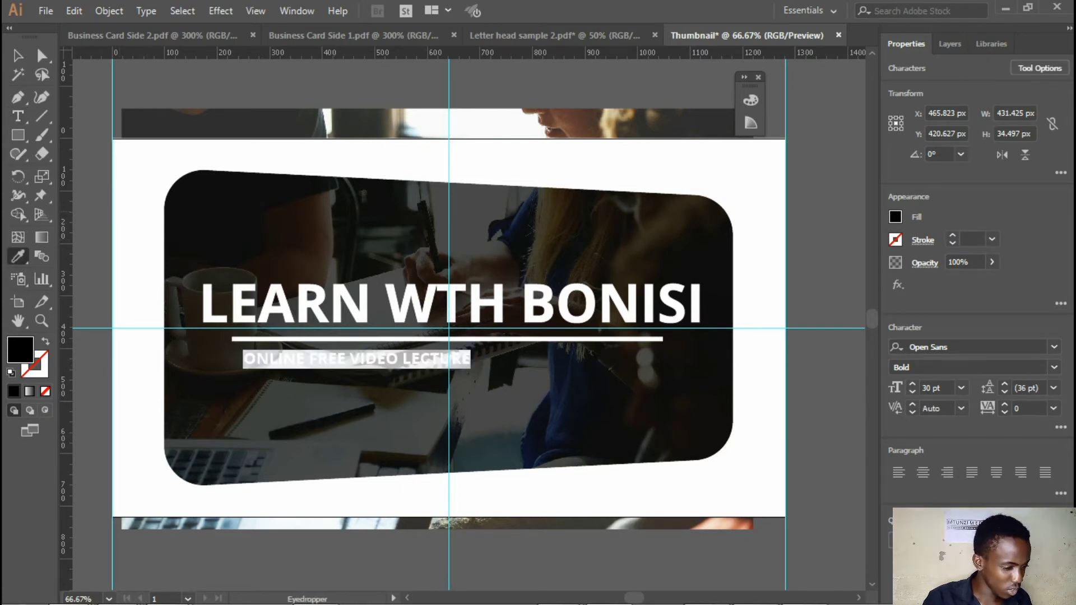
click(336, 339)
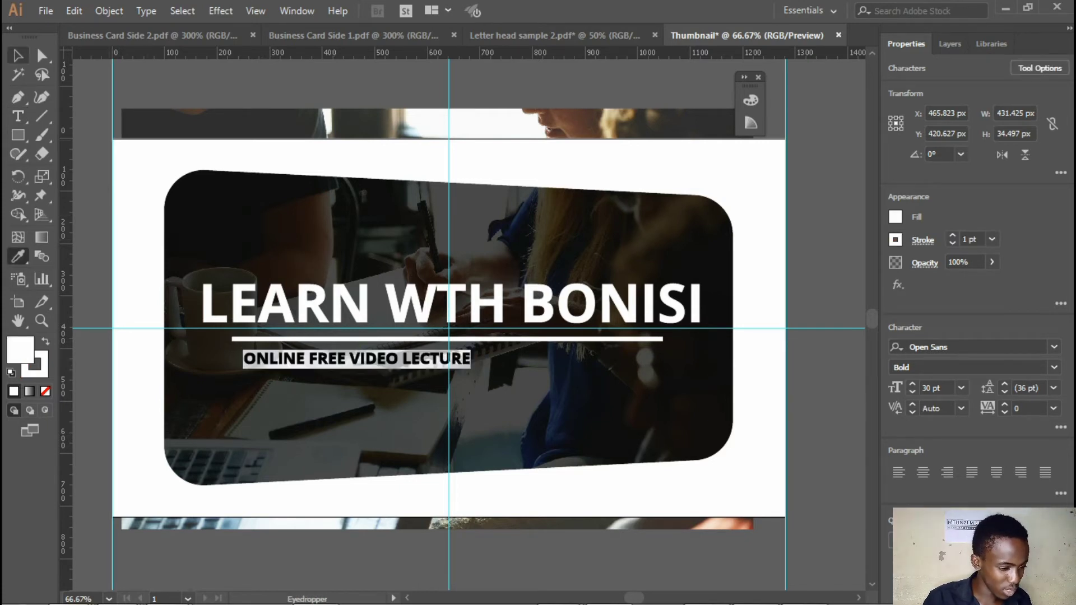
click(18, 55)
Extend the tagline so it reads "ONLINE FREE VIDEO LECTURES, THE LECTURE"
click(17, 116)
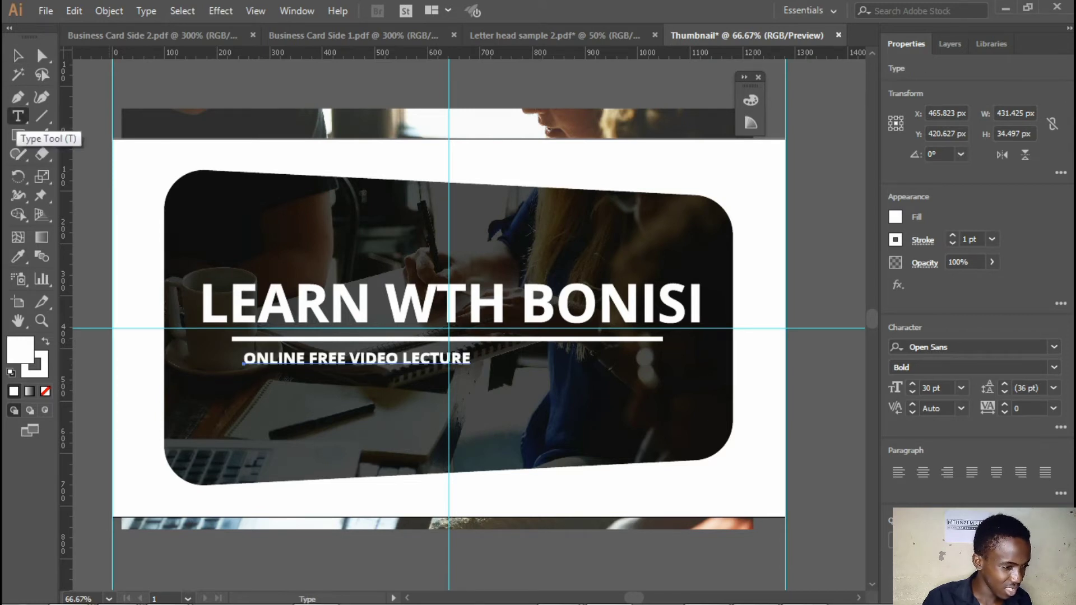
click(304, 361)
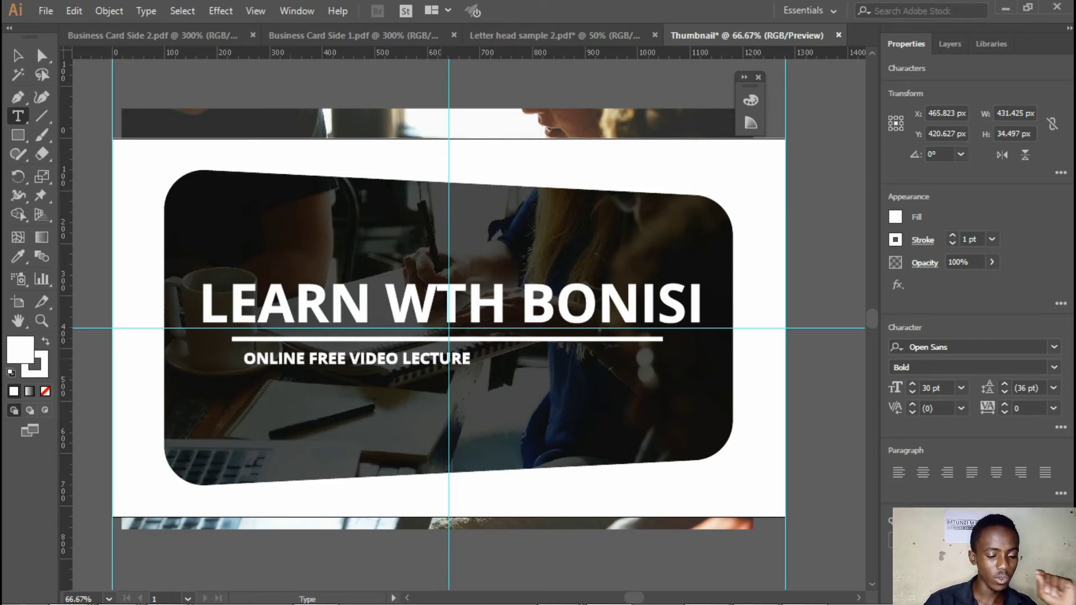
key(ctrl+shift+a)
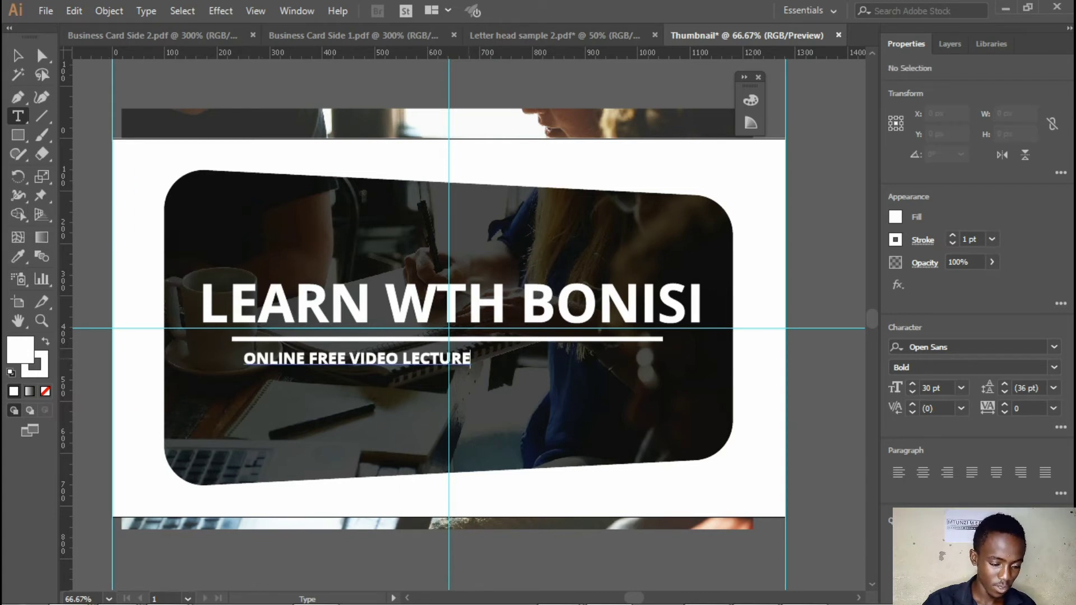
text(S)
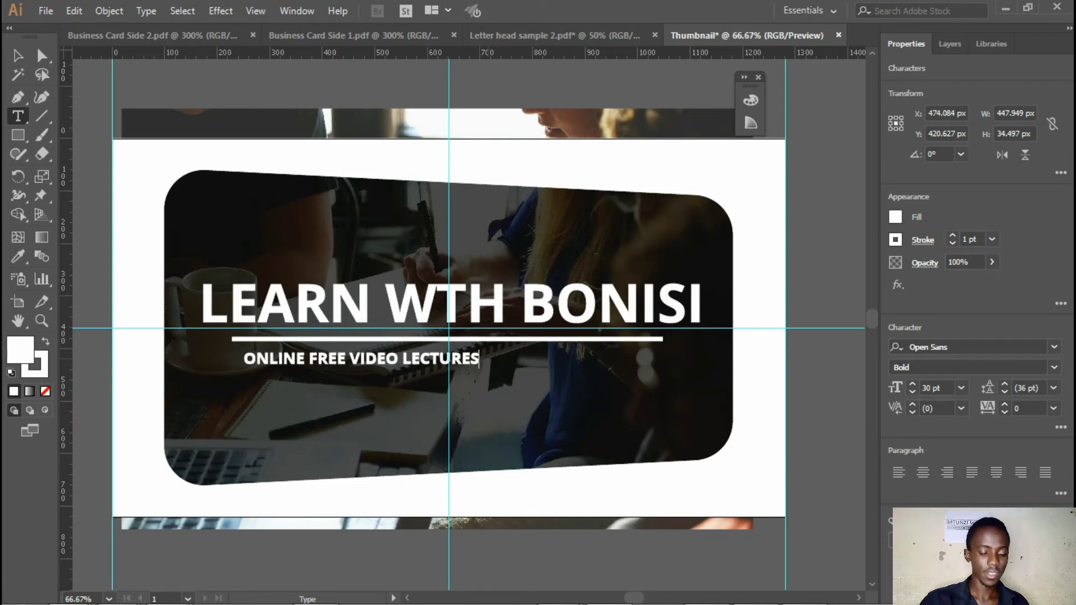
text(, THE)
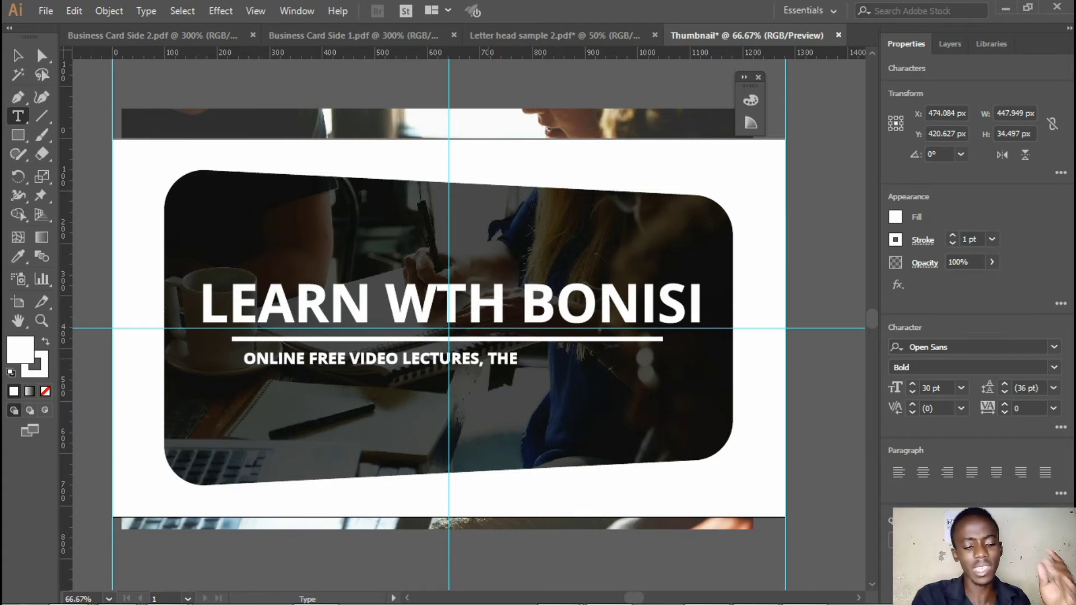
text(LECTURE)
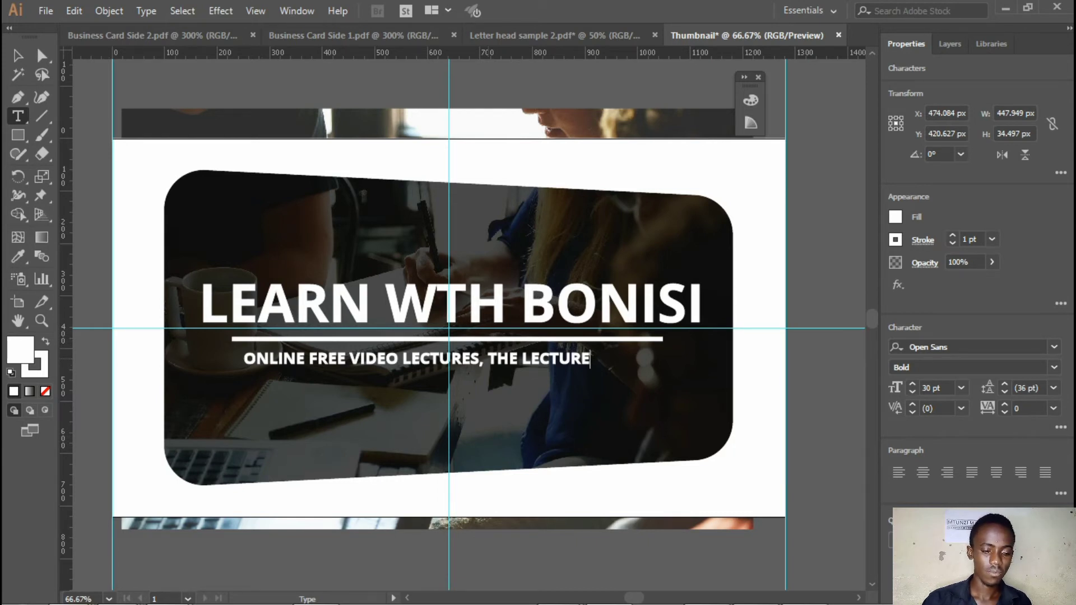
Replace "THE LECTURE" at the end of the tagline with "WITHIN THE TECH NICHE"
key(ctrl+shift+Left)
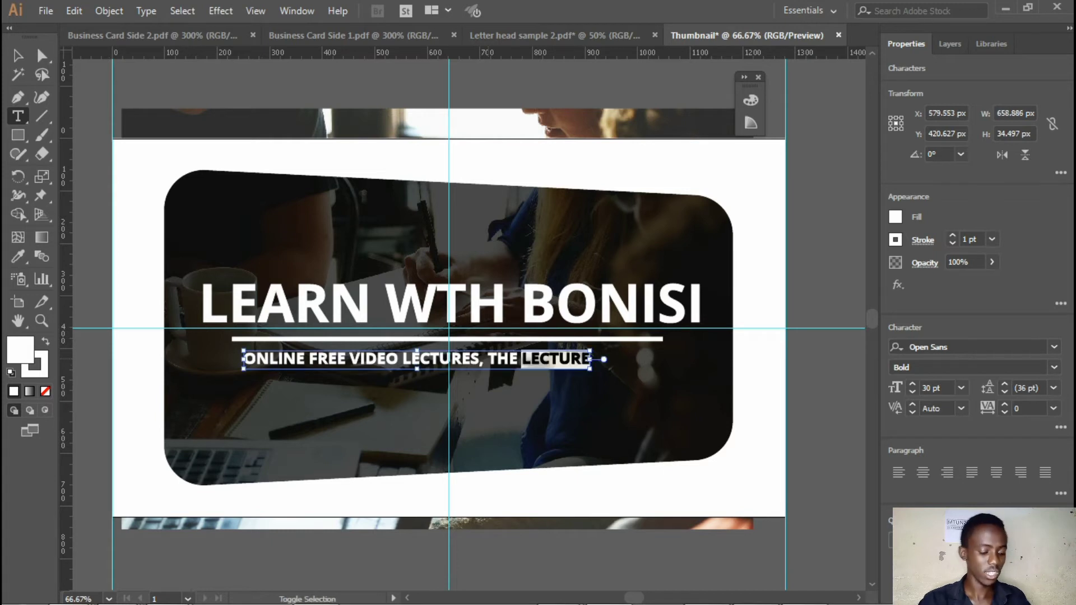
key(BackSpace)
key(BackSpace)
key(BackSpace)
key(BackSpace)
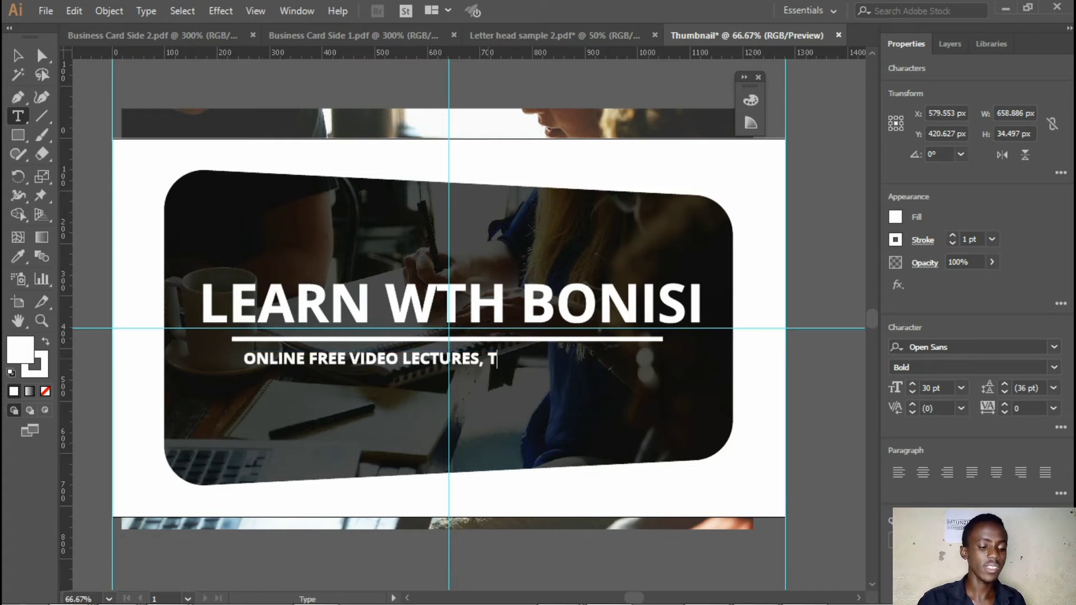
text(WITH)
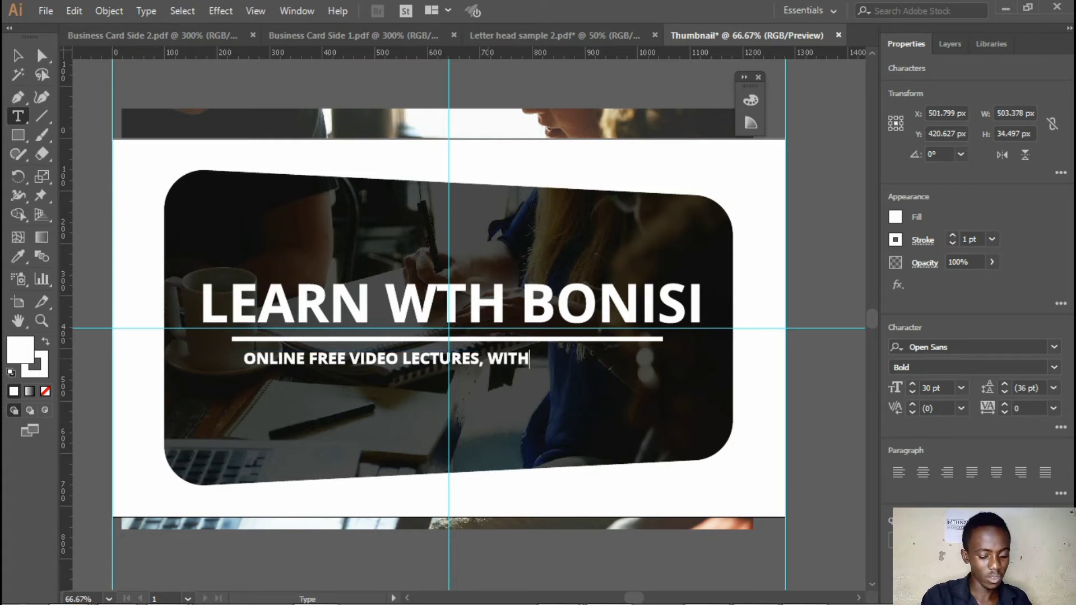
text(IN THE )
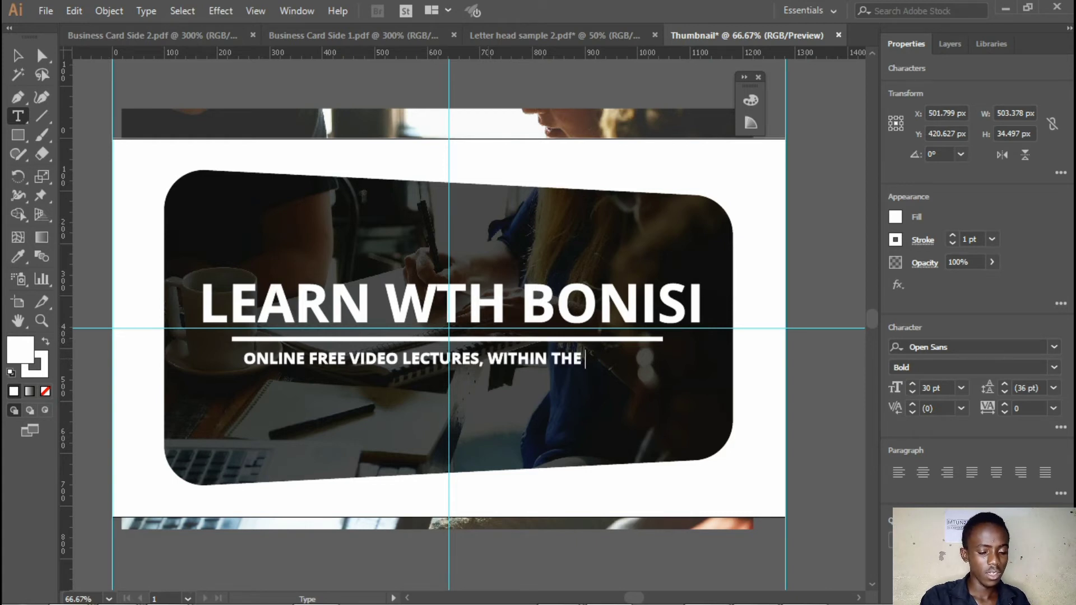
text(TECH N ICHE)
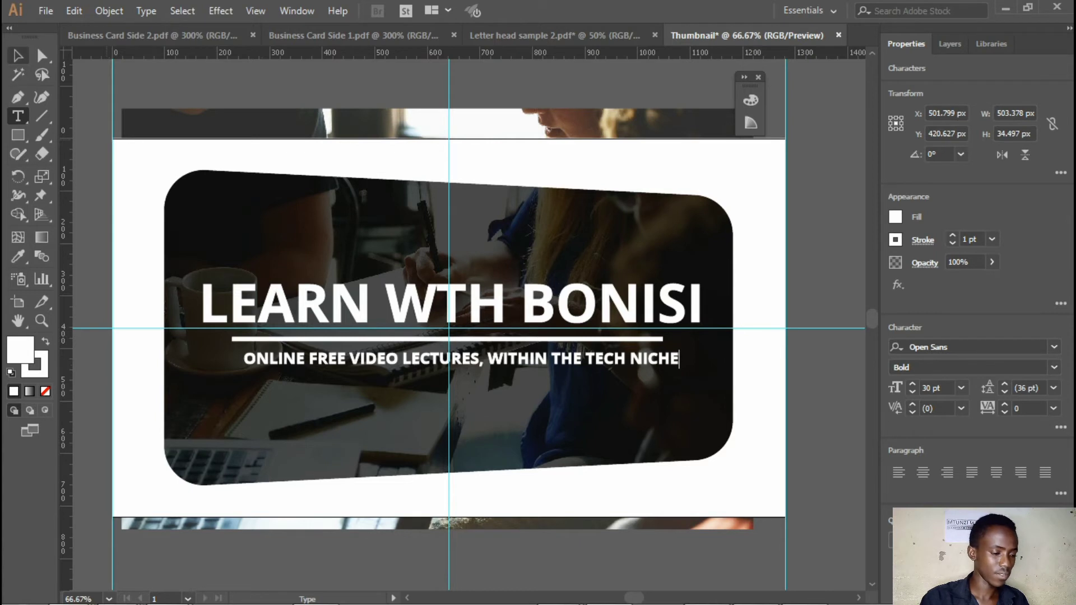
Move the tagline 20 px left and 10 px down so it sits centred beneath the underline
click(18, 55)
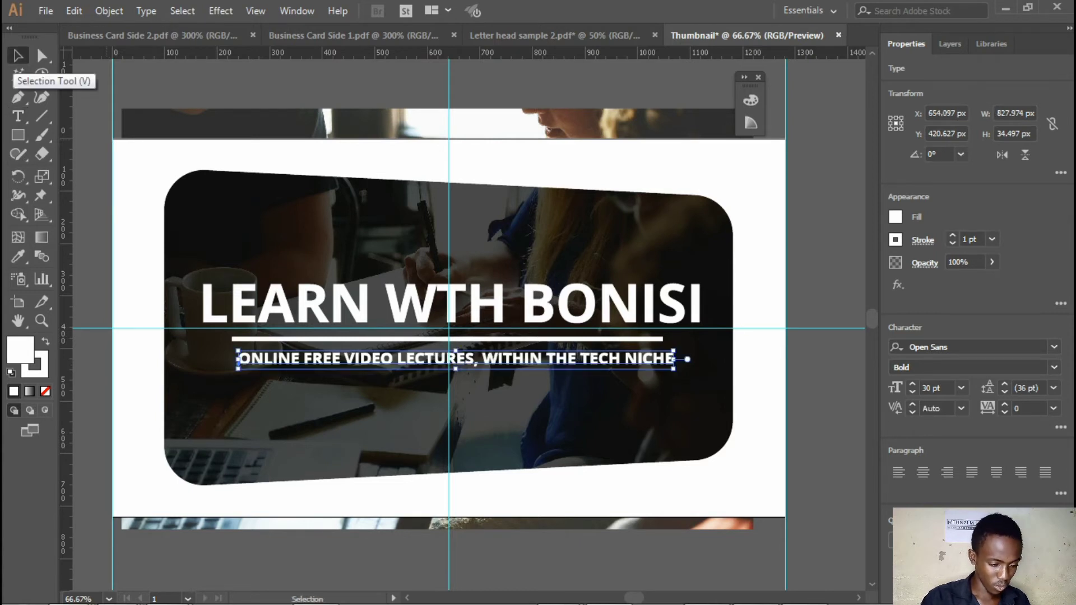
key(shift+Left)
key(Left)
key(shift+Left)
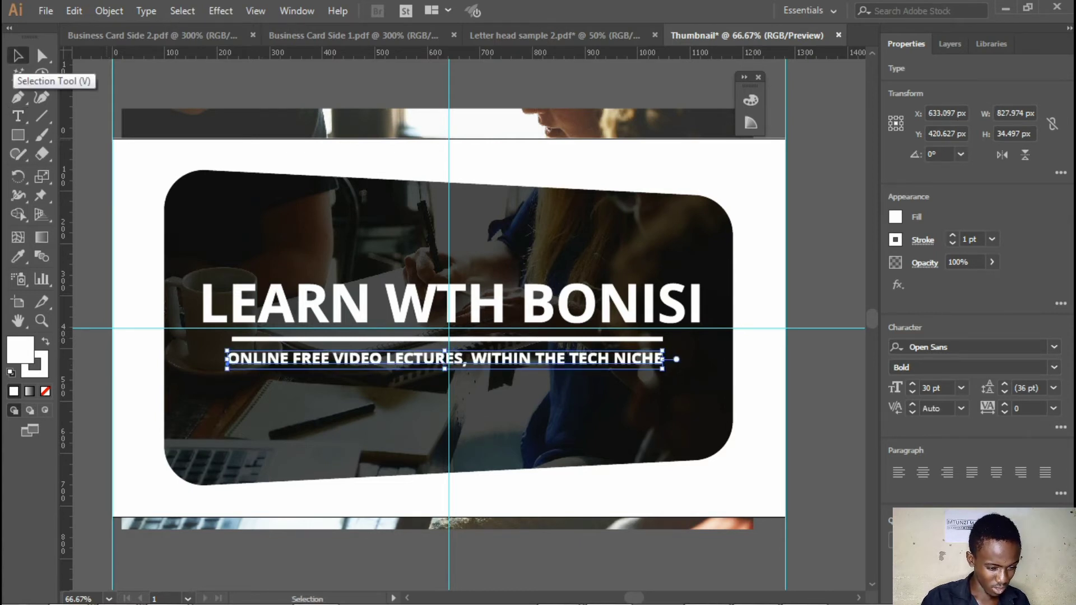
key(Right)
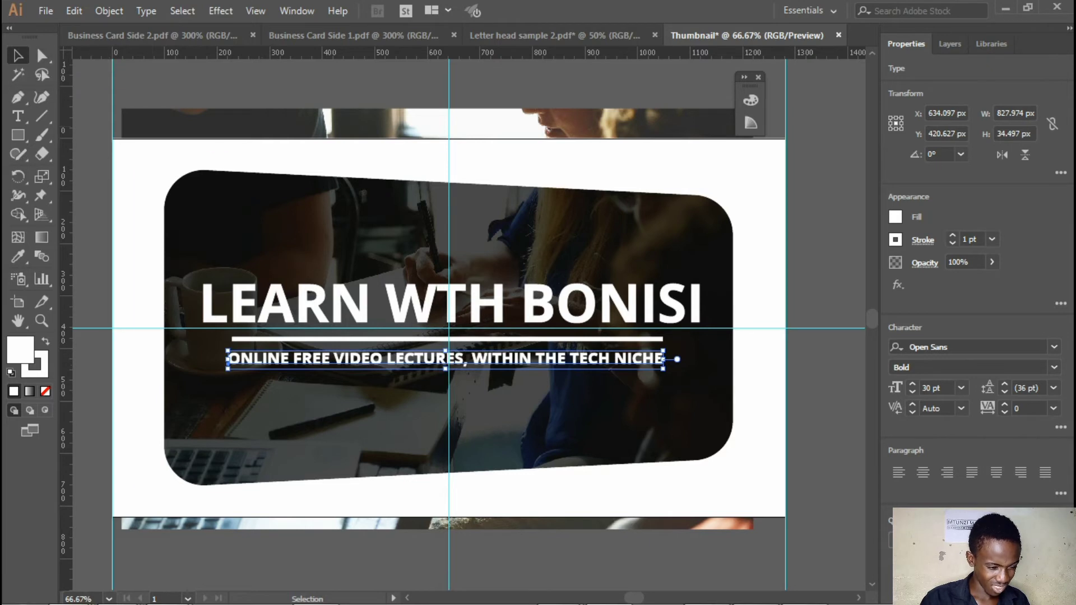
key(shift+Down)
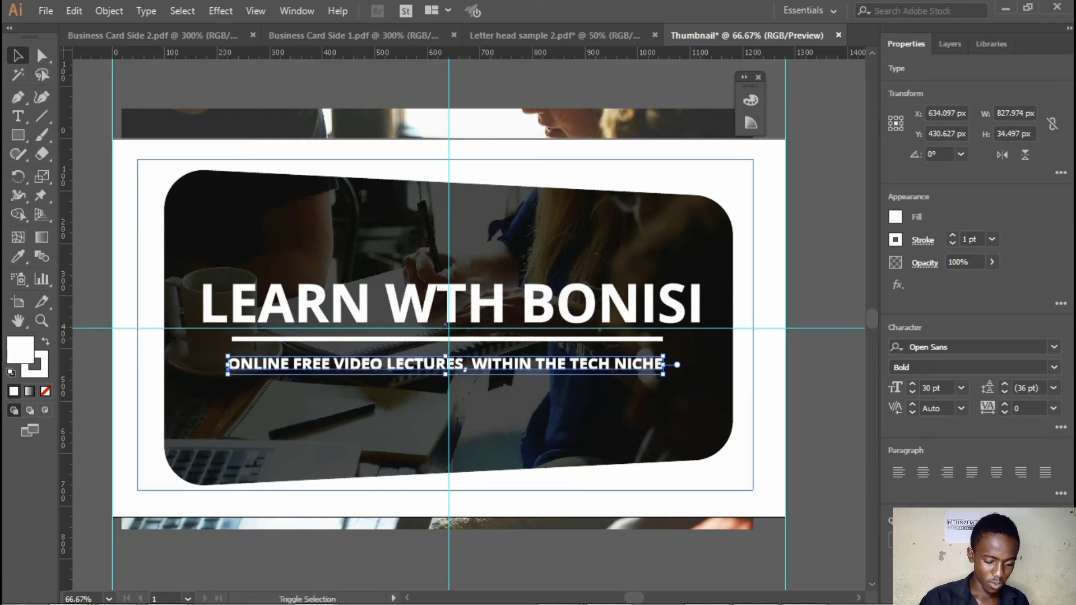
key(shift+Down)
key(shift+Up)
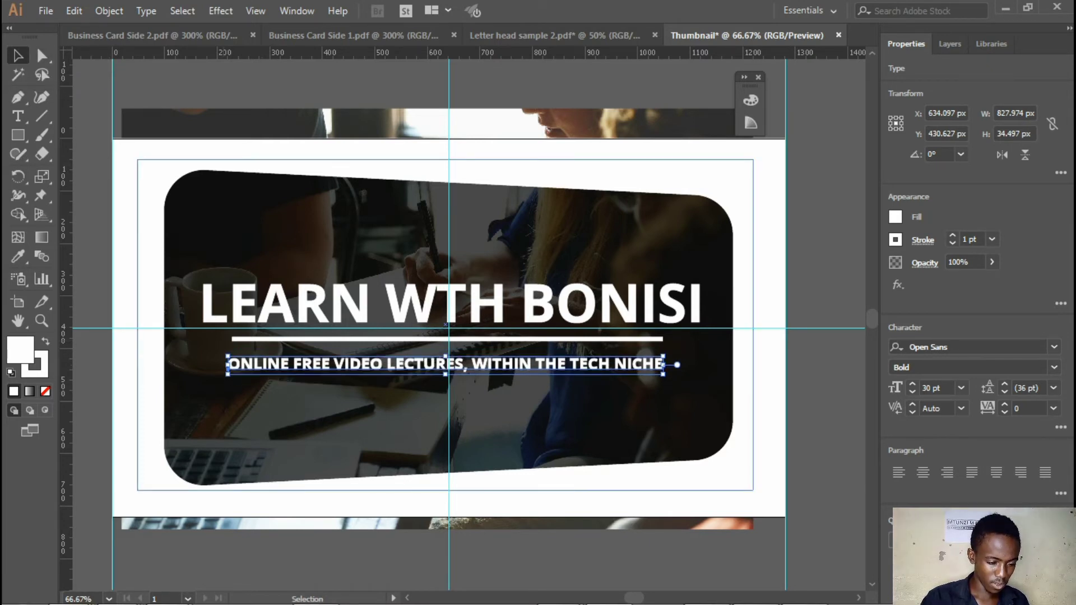
Change the tagline's font style to Open Sans Regular
click(280, 339)
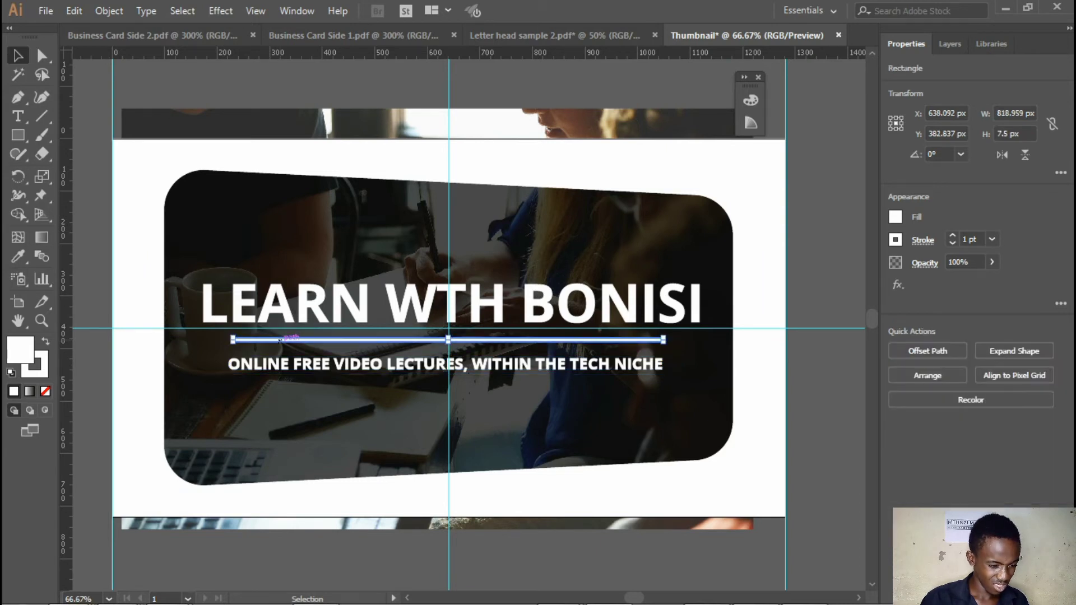
click(446, 364)
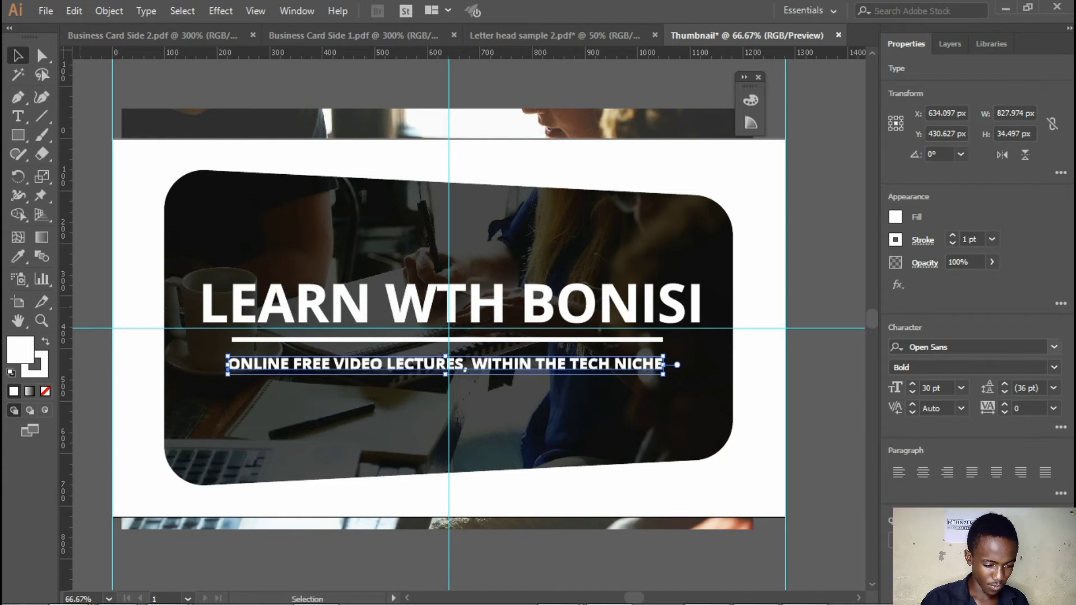
click(1053, 367)
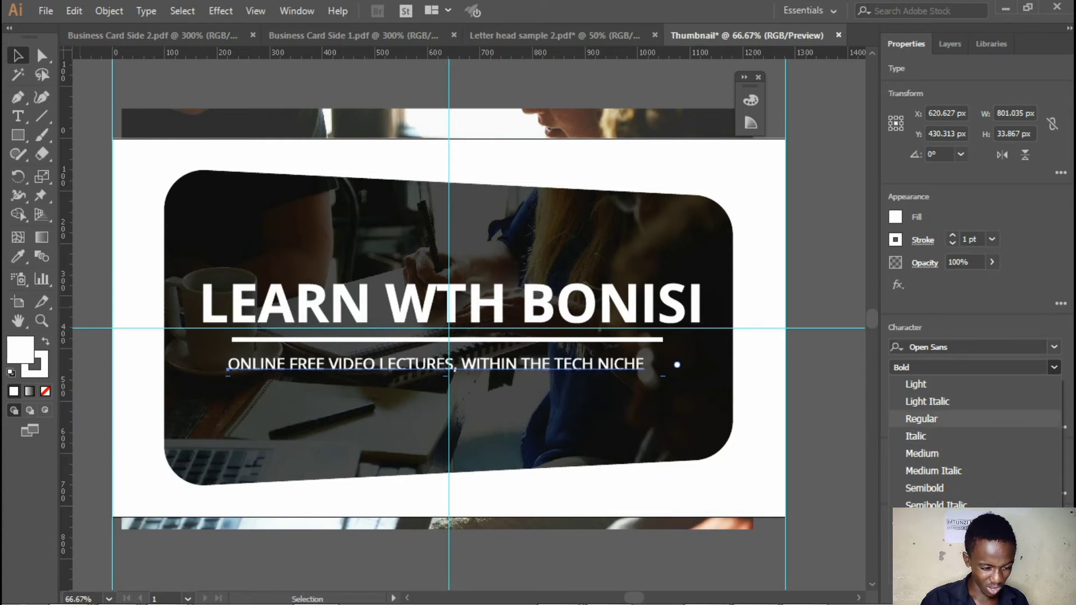
click(921, 419)
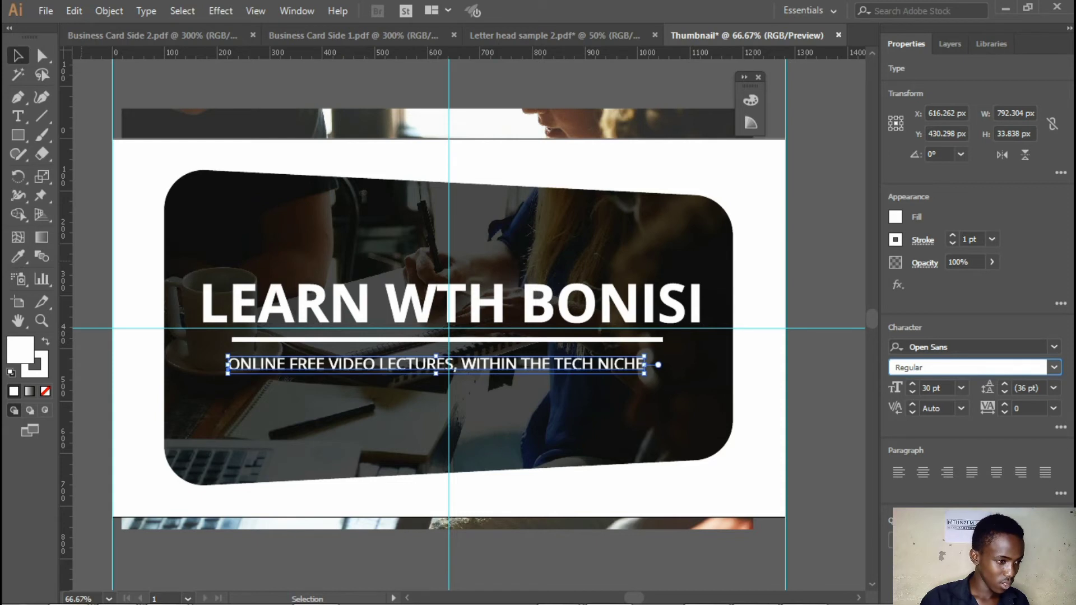
Shift the tagline 20 px to the right to re-centre it under the underline
click(306, 364)
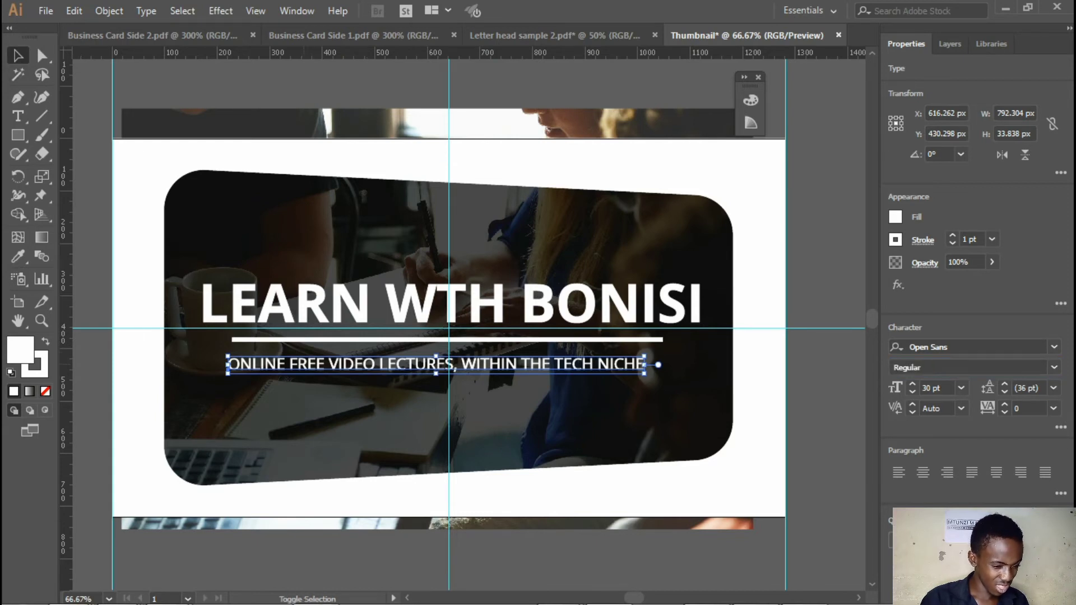
key(shift+Right)
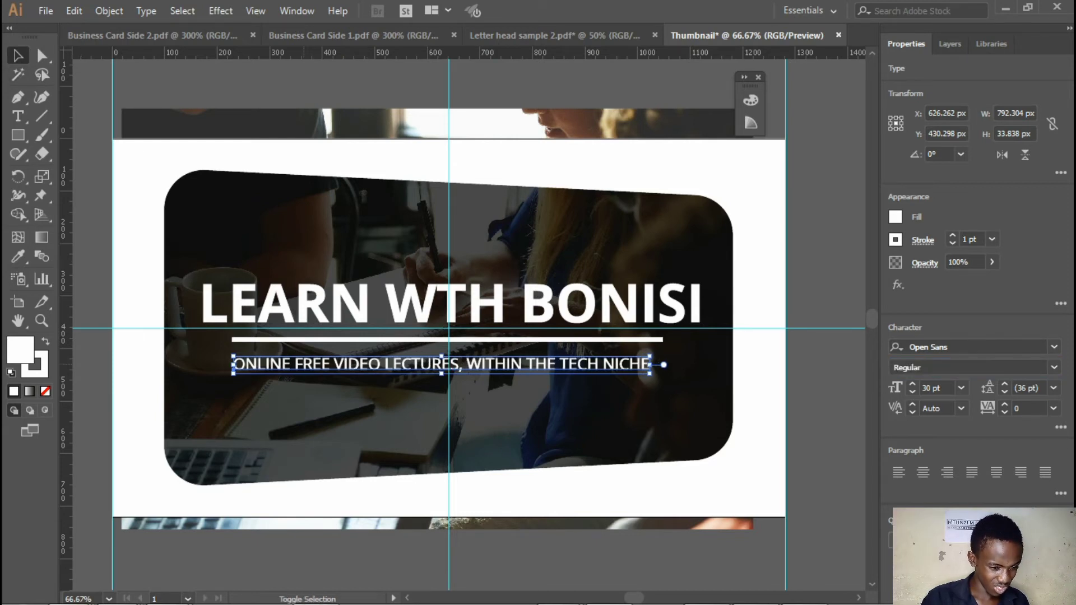
key(shift+Right)
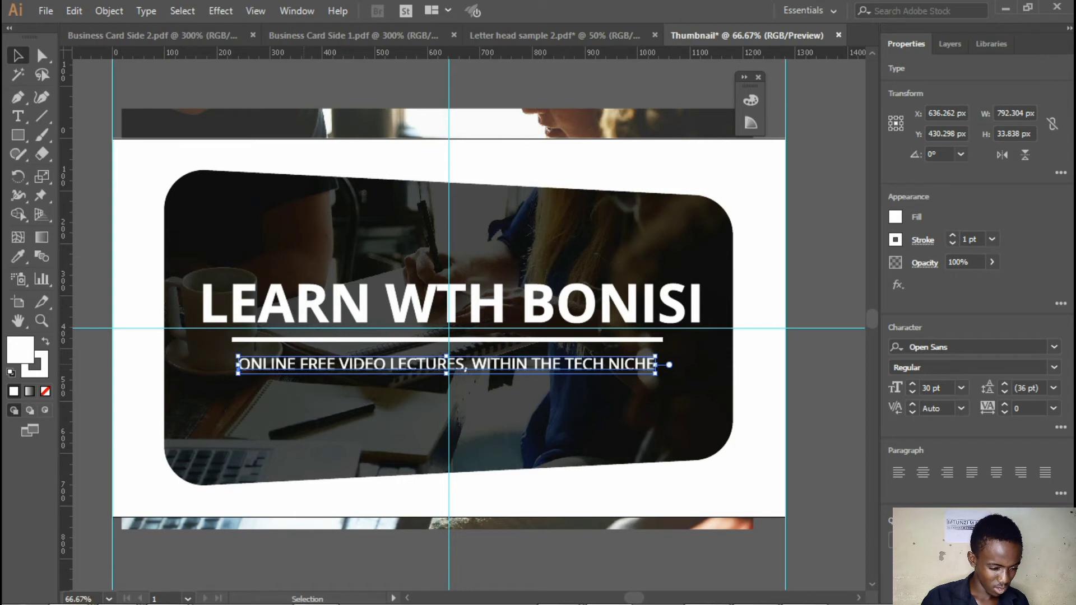
Stretch the tagline horizontally from its centre to about 823 px wide, matching the underline's length, keeping its height
key(ctrl+plus)
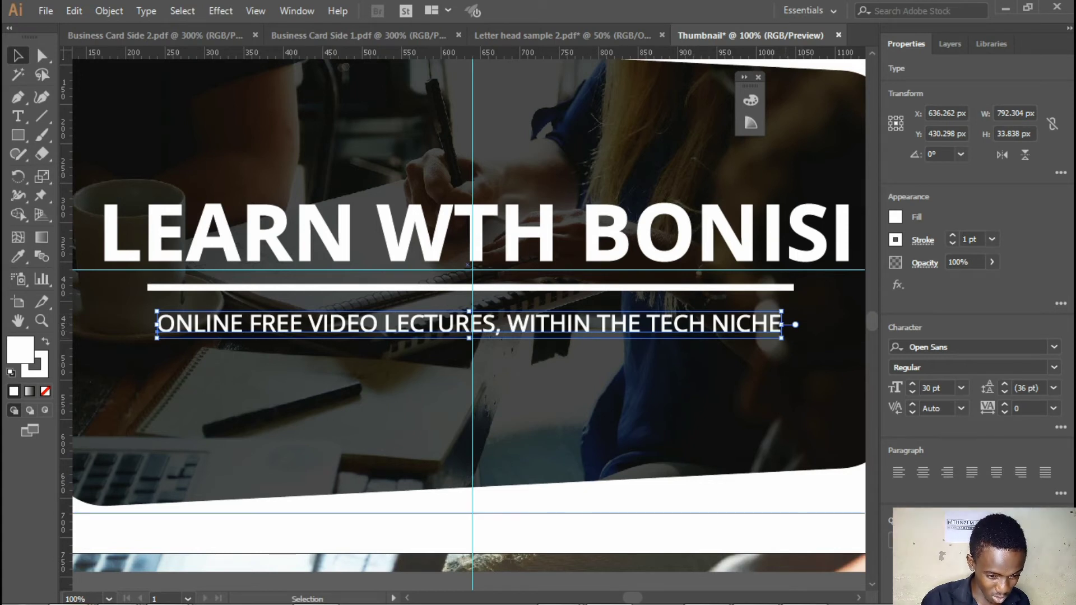
drag(781, 338, 794, 338)
key(ctrl+z)
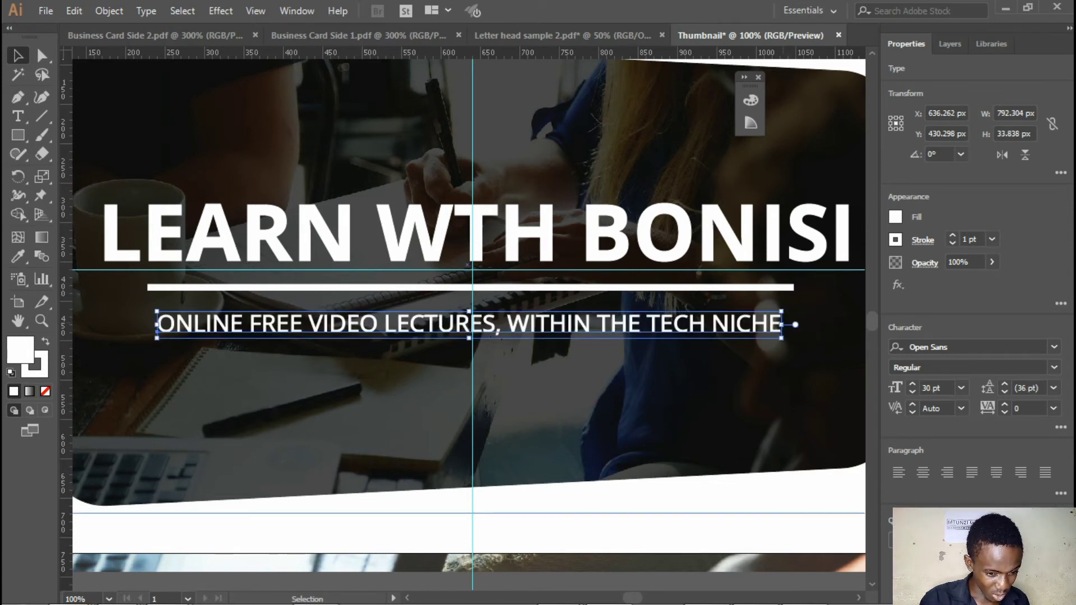
drag(782, 338, 794, 338)
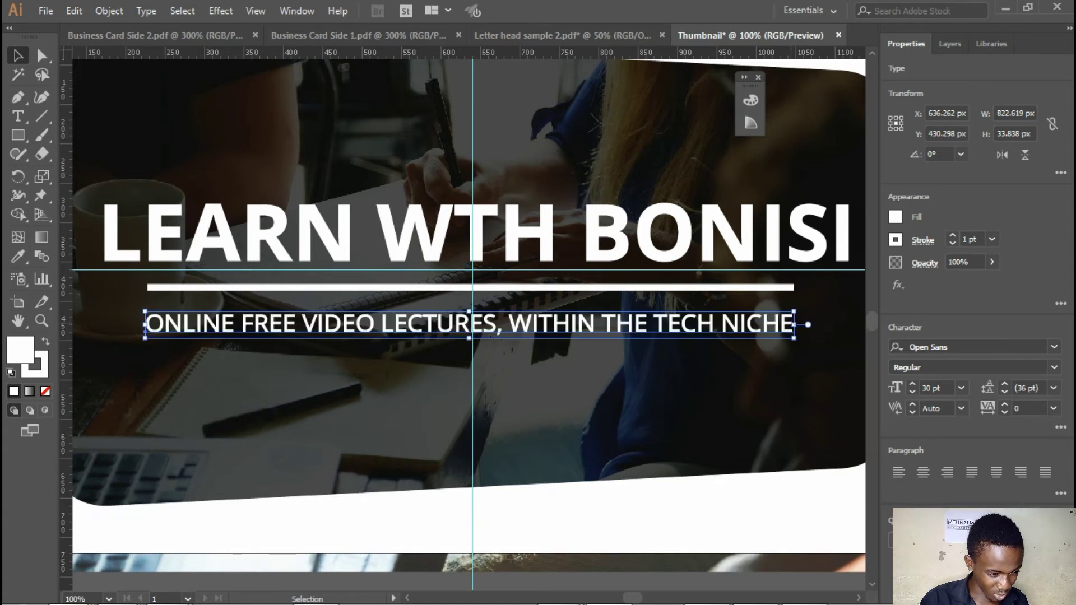
click(785, 387)
key(ctrl+minus)
key(ctrl+minus)
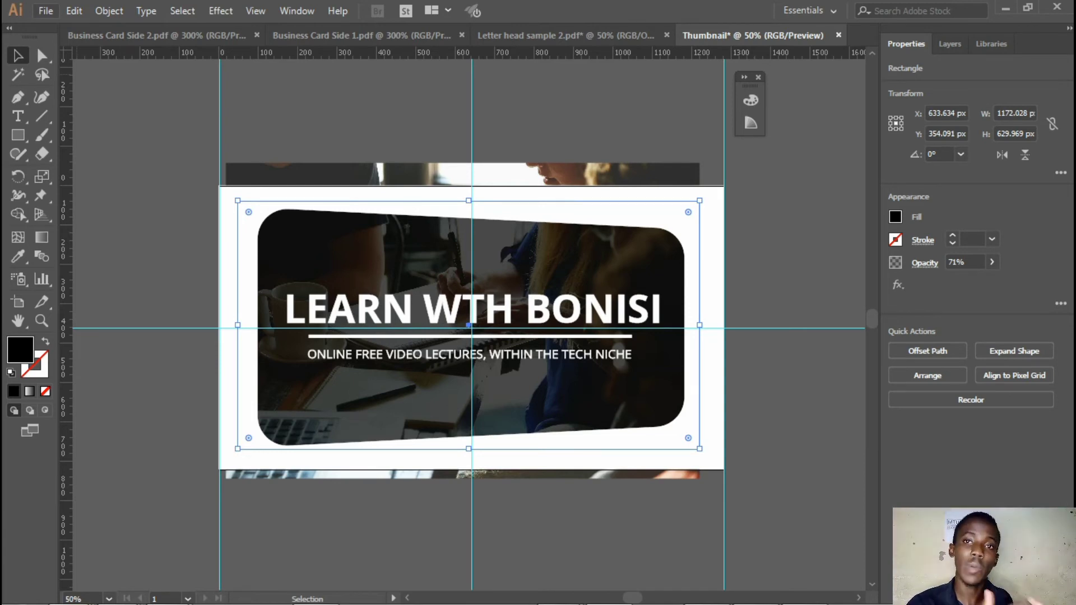
Start an Export As of the thumbnail and go to the My Documents folder as destination
click(46, 11)
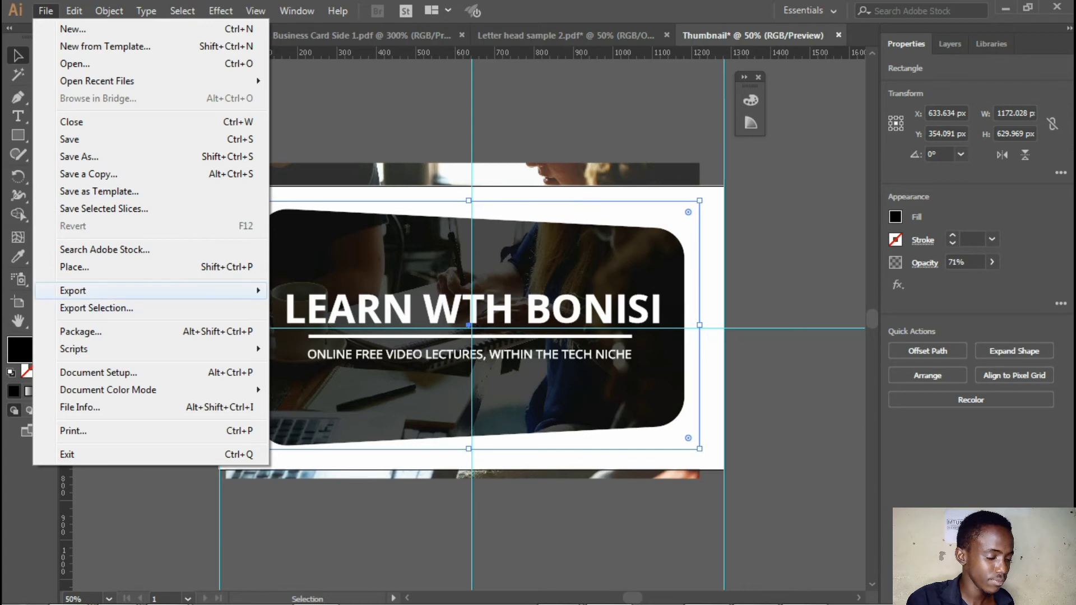
mouse_move(151, 291)
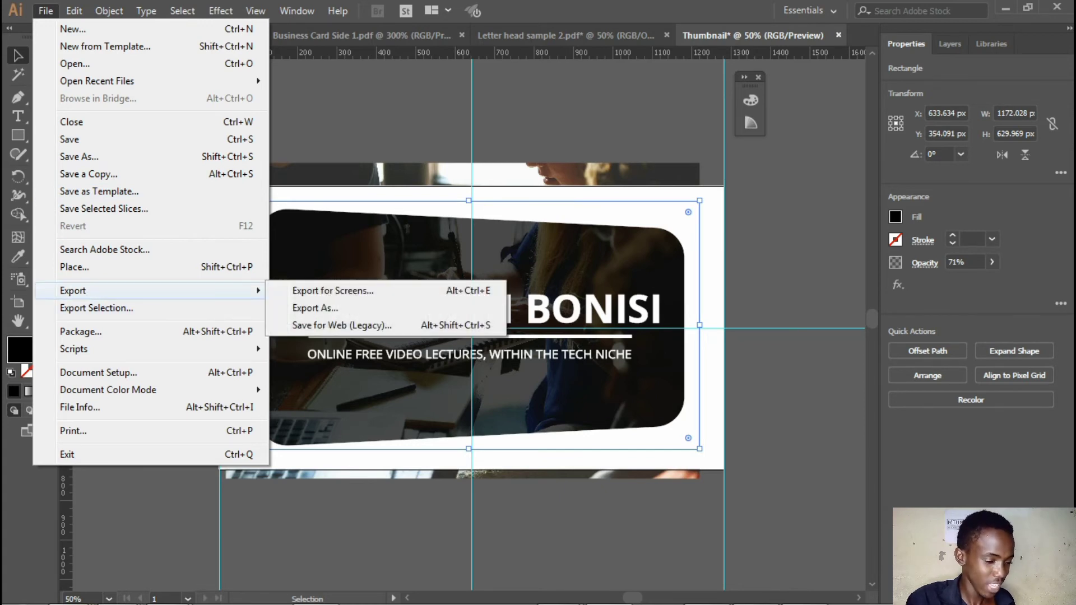
click(316, 308)
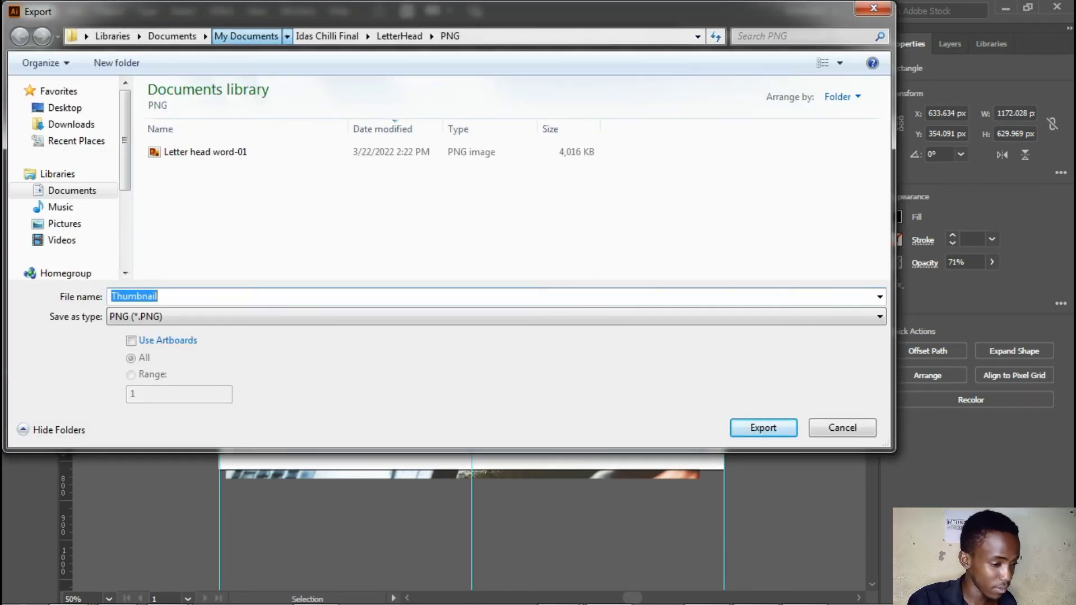
click(246, 36)
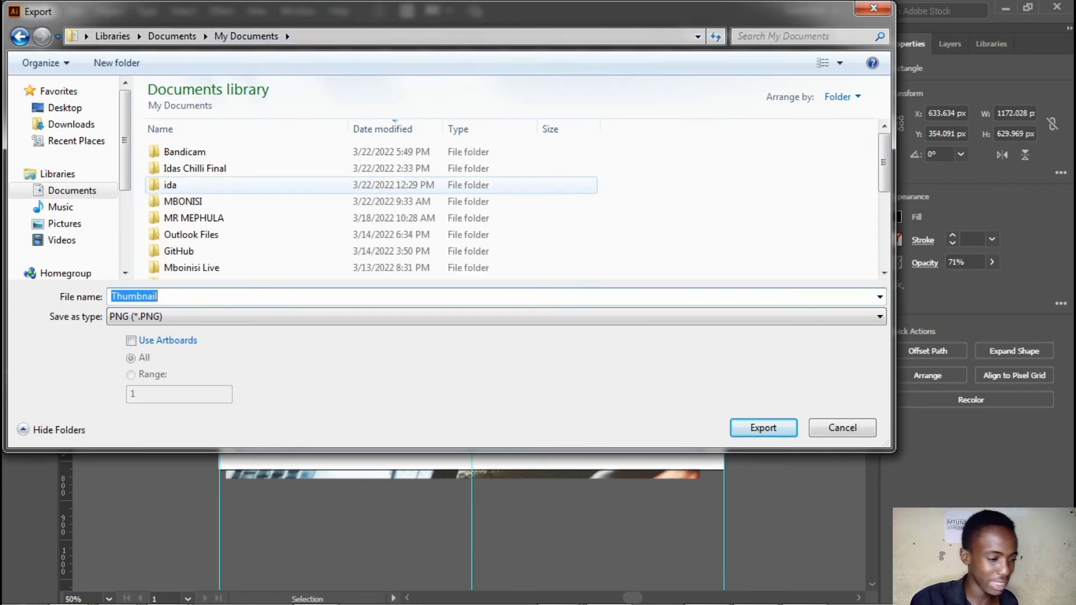
Create a new folder in My Documents named "Learn With" followed by the presenter's first name
right_click(143, 193)
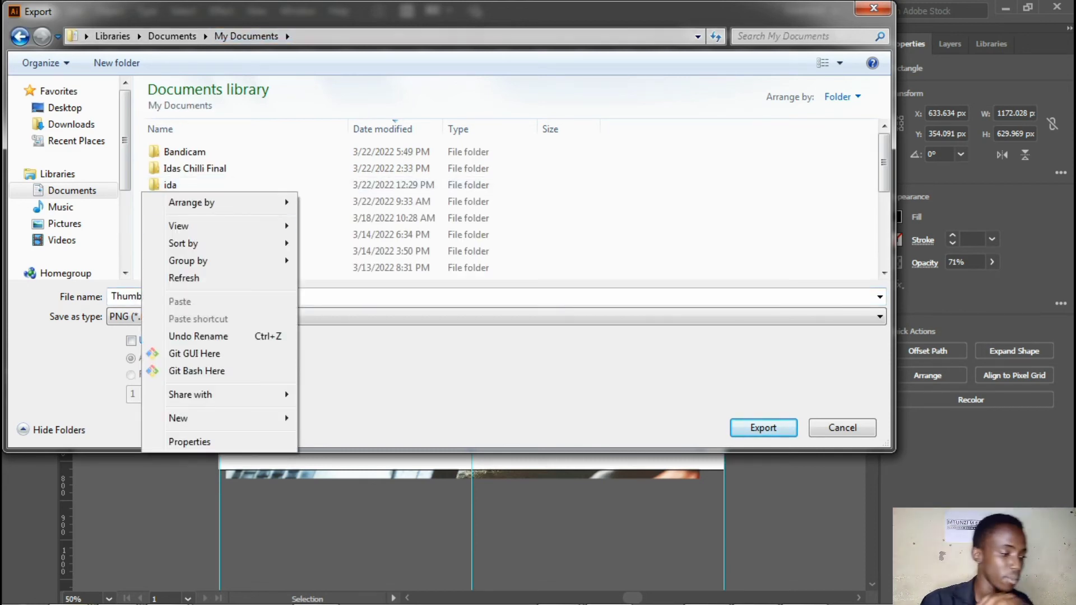
mouse_move(191, 418)
click(335, 170)
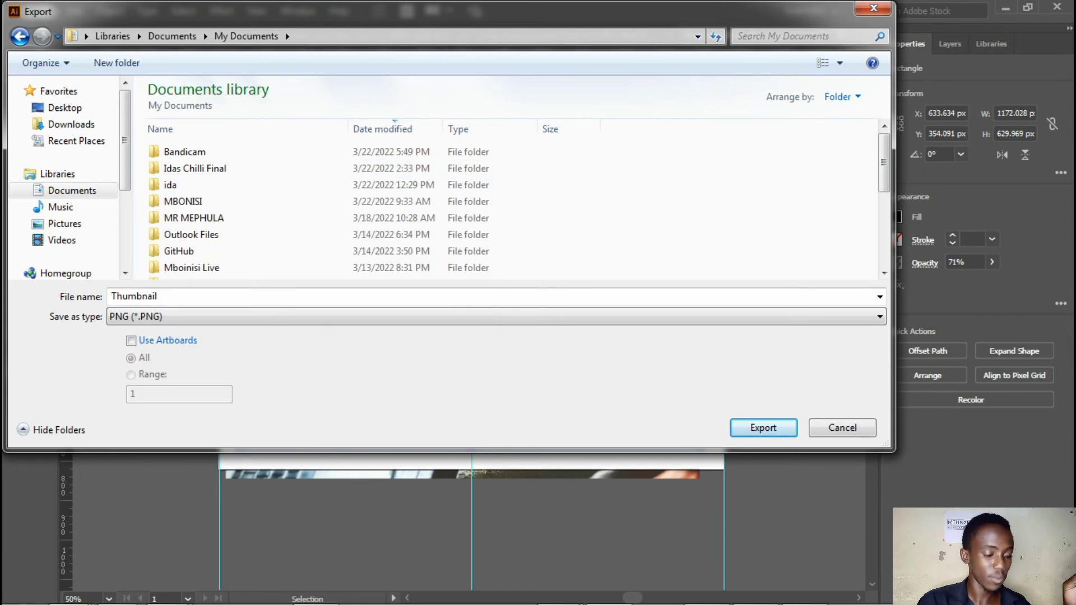
text(Learn )
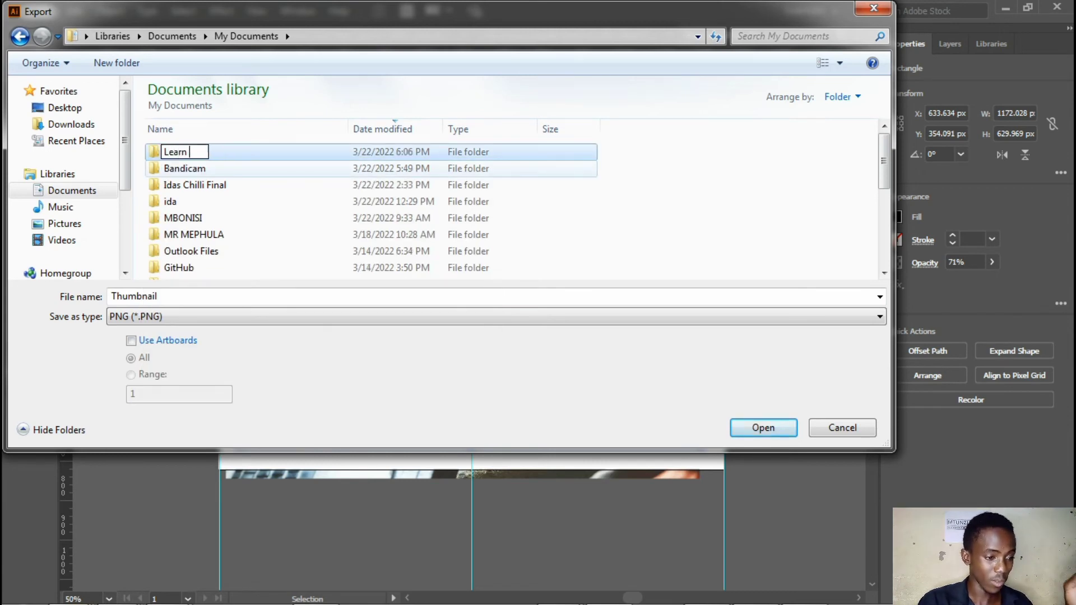
text(With Mbo)
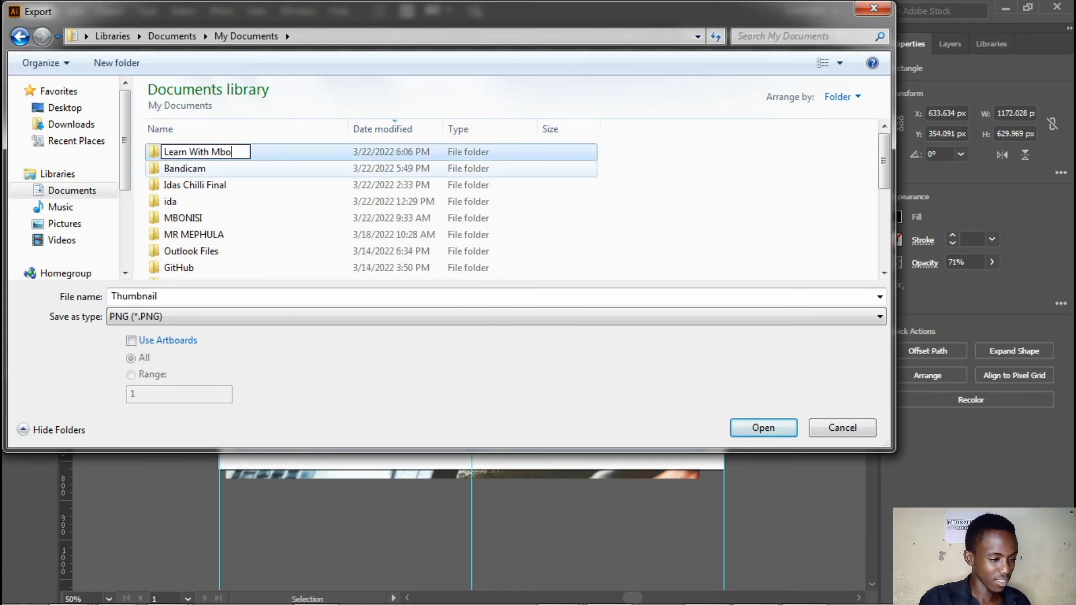
text(nisi)
key(Return)
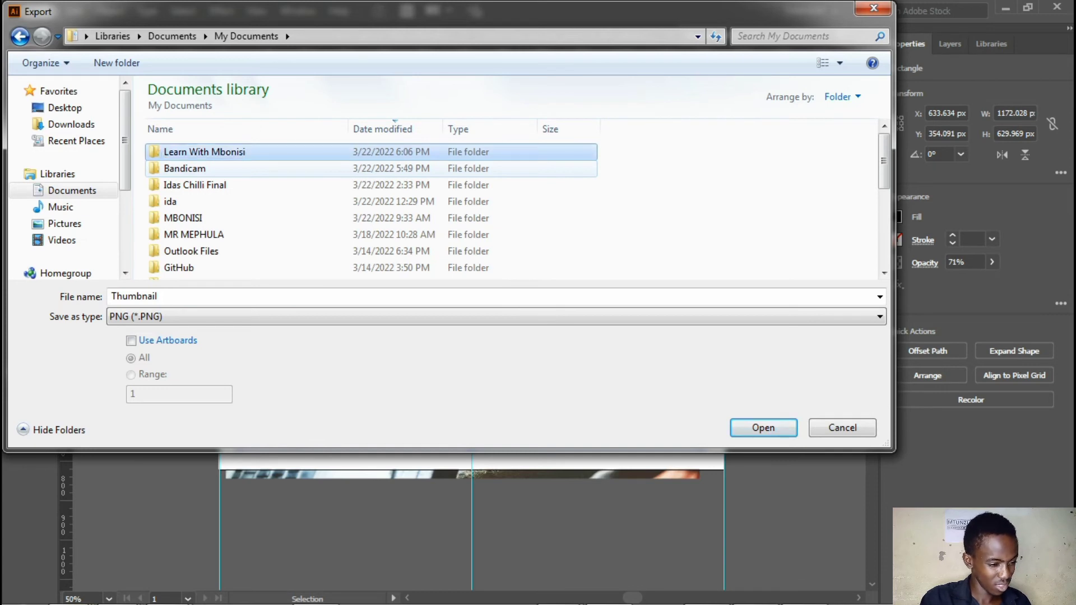
Create a subfolder named "Illustrator Tutorial" inside the new "Learn With" folder
key(Return)
right_click(311, 164)
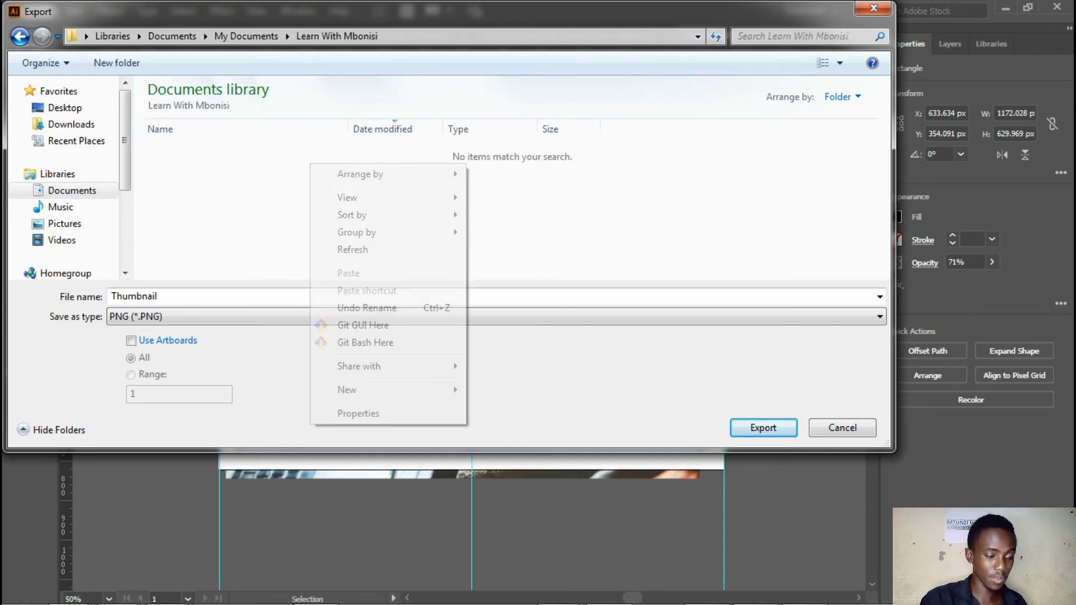
mouse_move(359, 389)
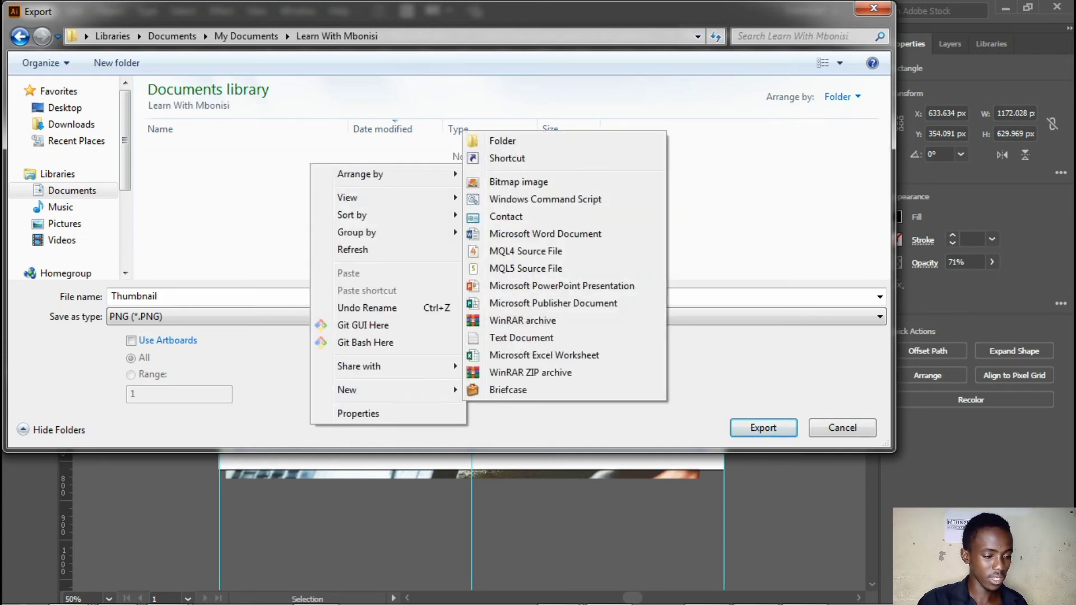
click(504, 142)
text(Il)
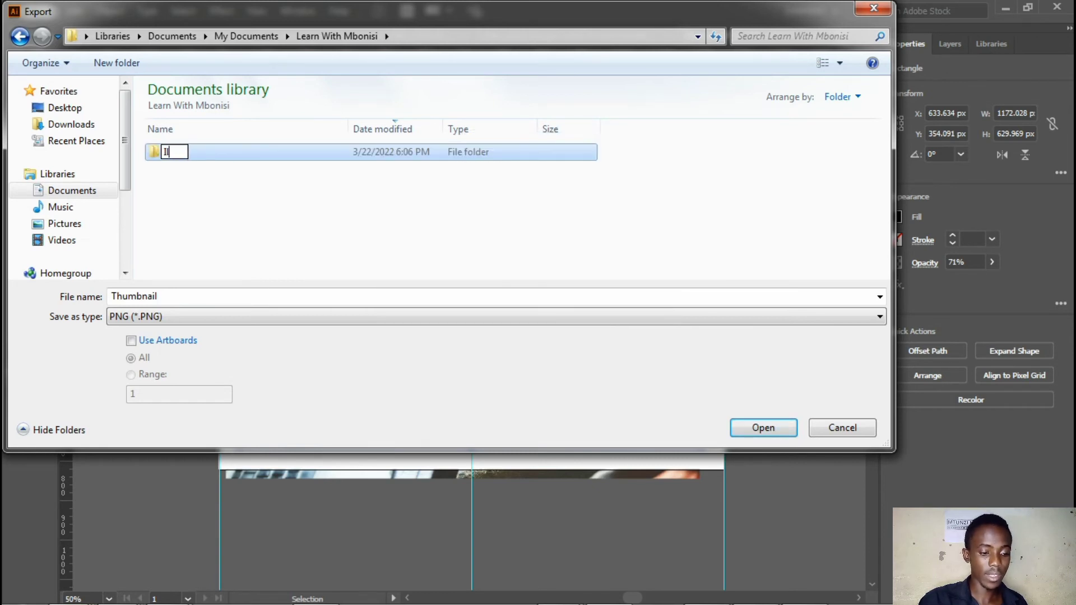
text(lustrat)
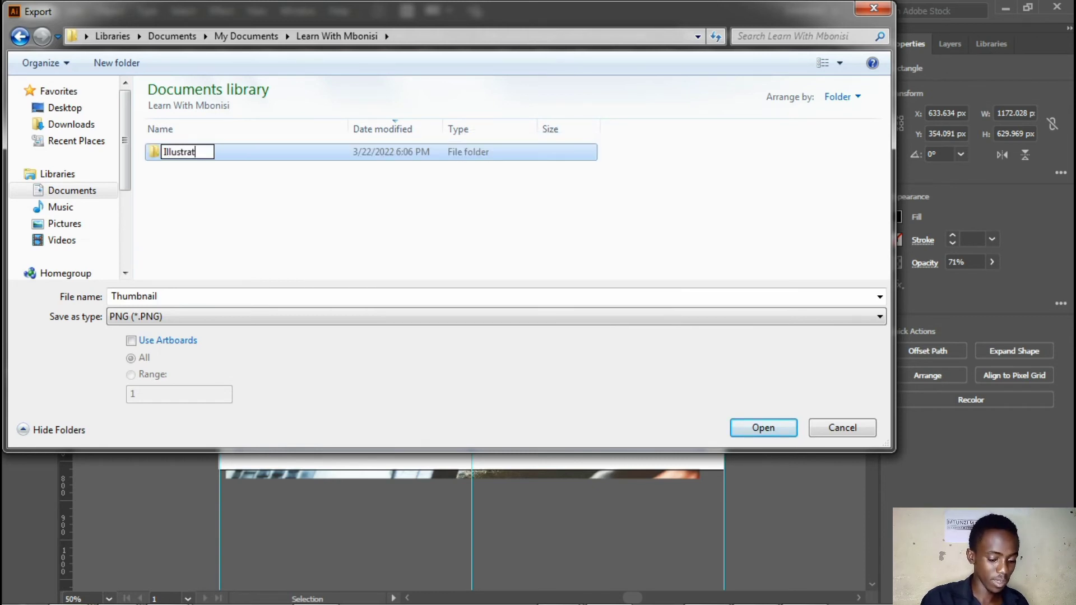
text(or Turo)
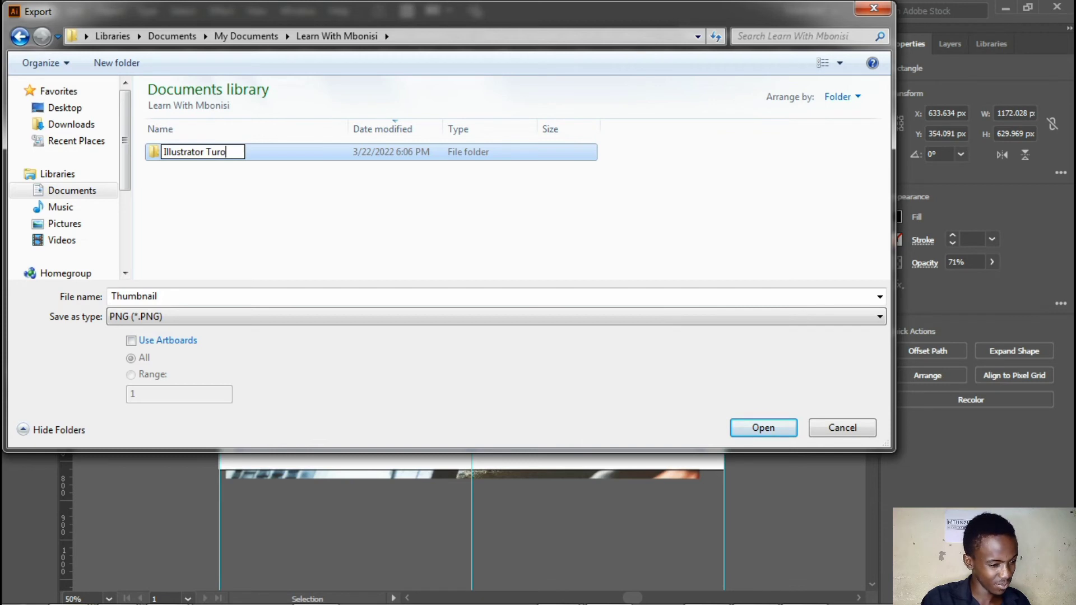
key(BackSpace)
key(BackSpace)
text(torial)
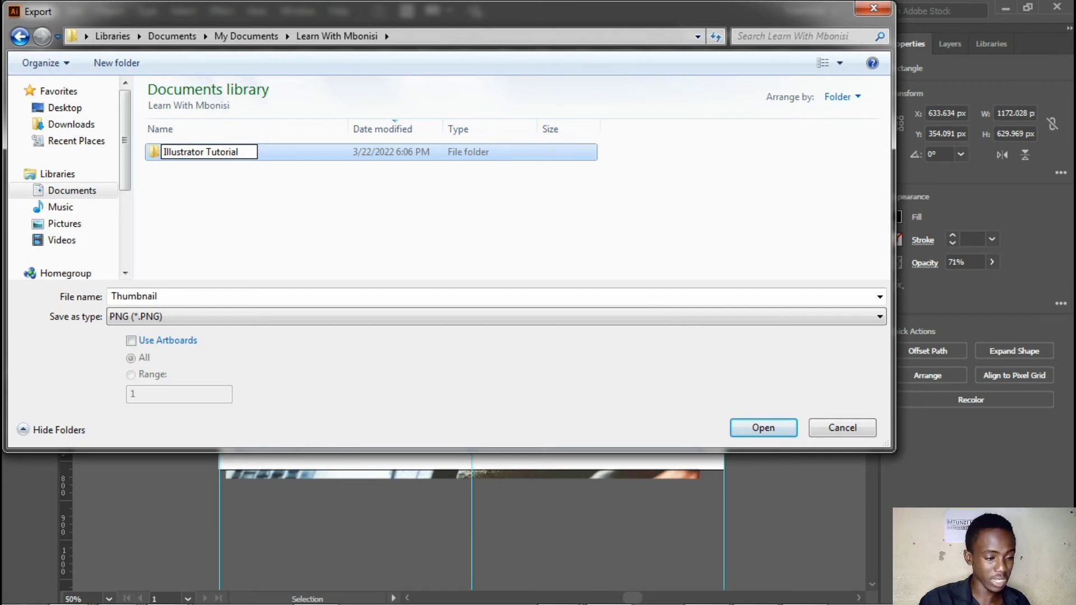
key(Return)
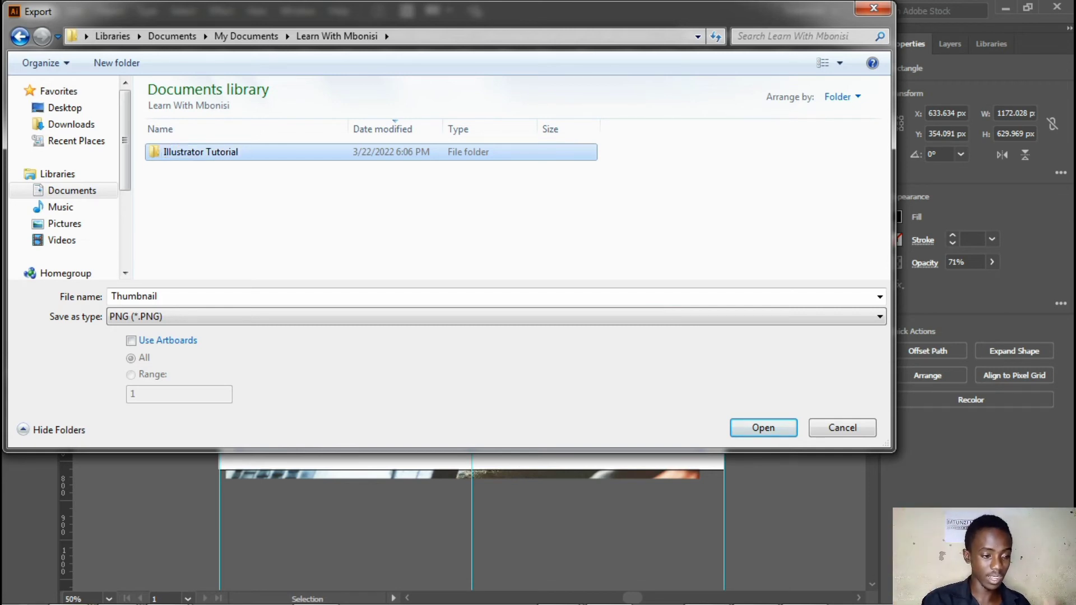
Enter the new Illustrator Tutorial folder and name the export file "Making Thumbanail Illustrator Tutorial"
key(Return)
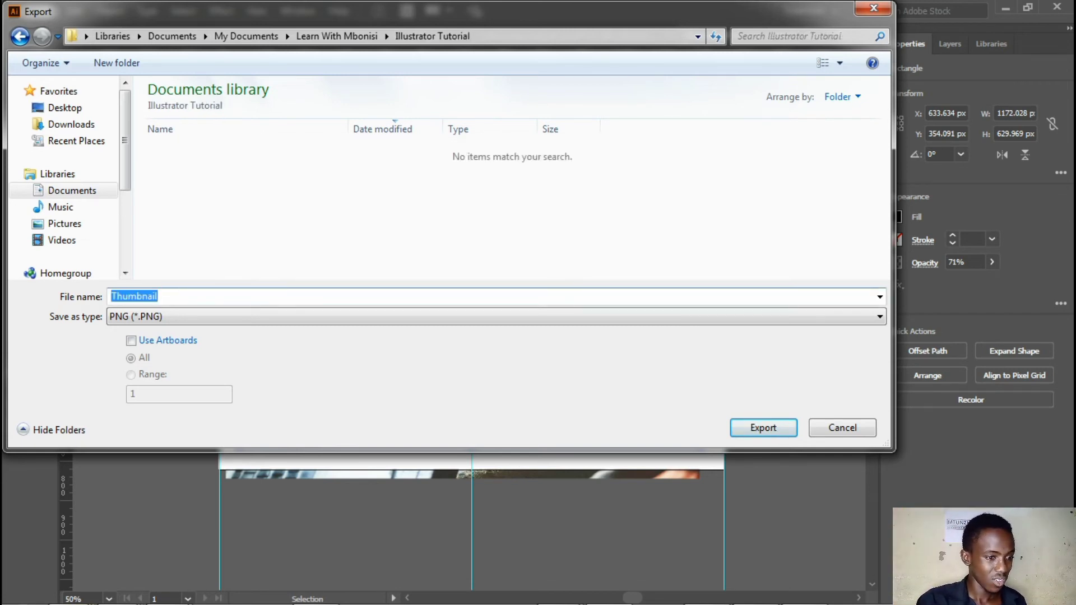
text(Thum)
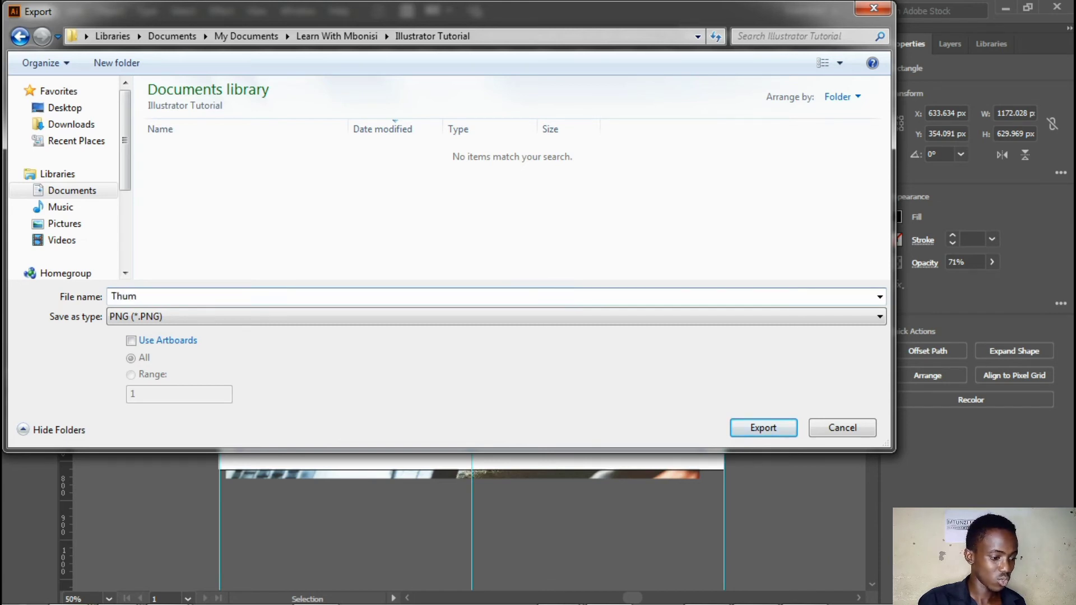
text(bana)
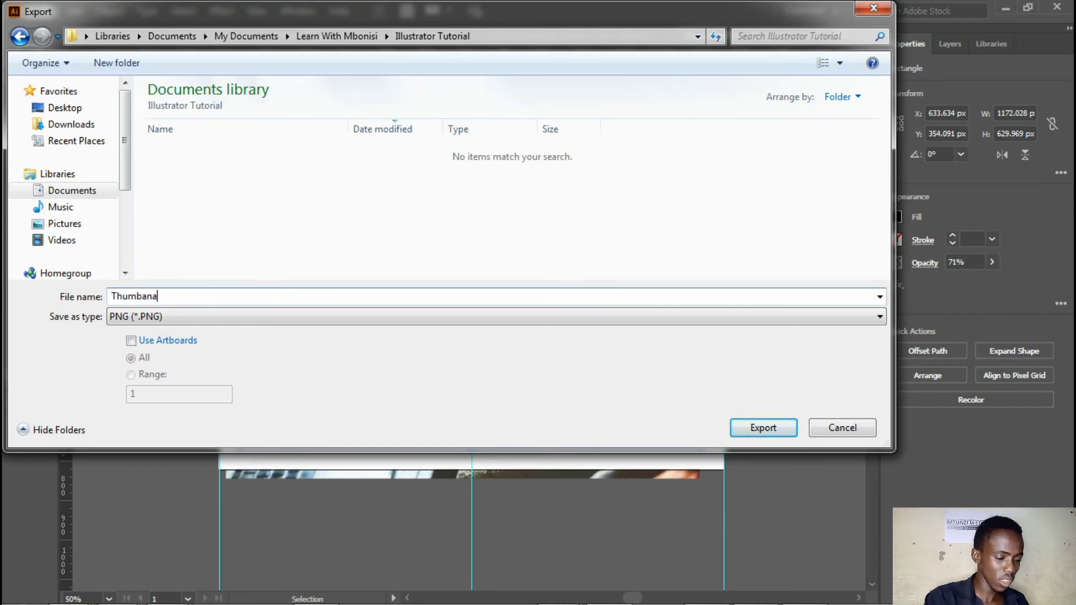
text(il)
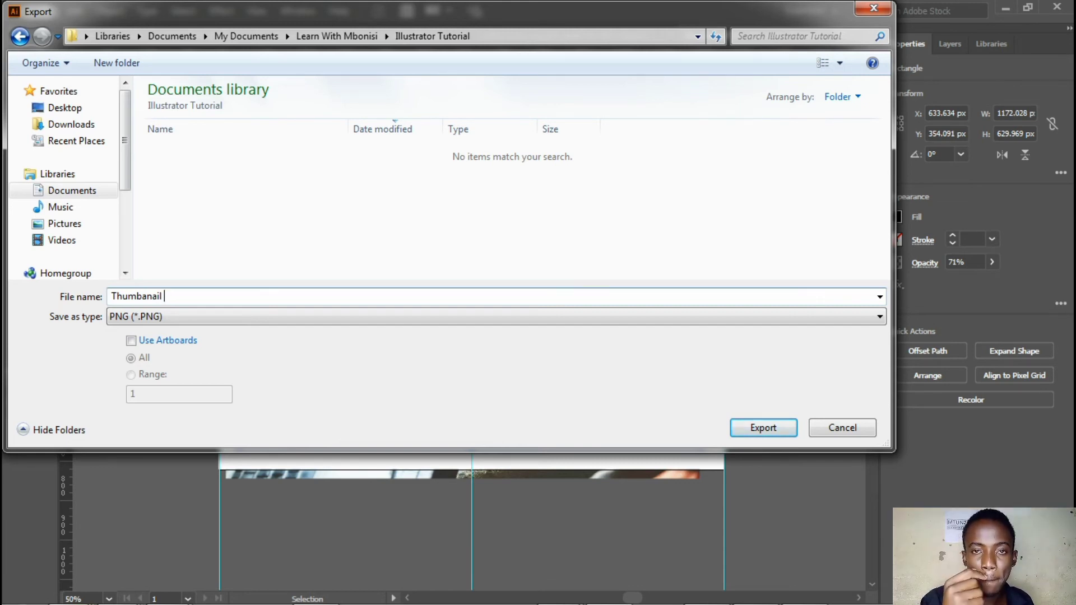
text(Ill)
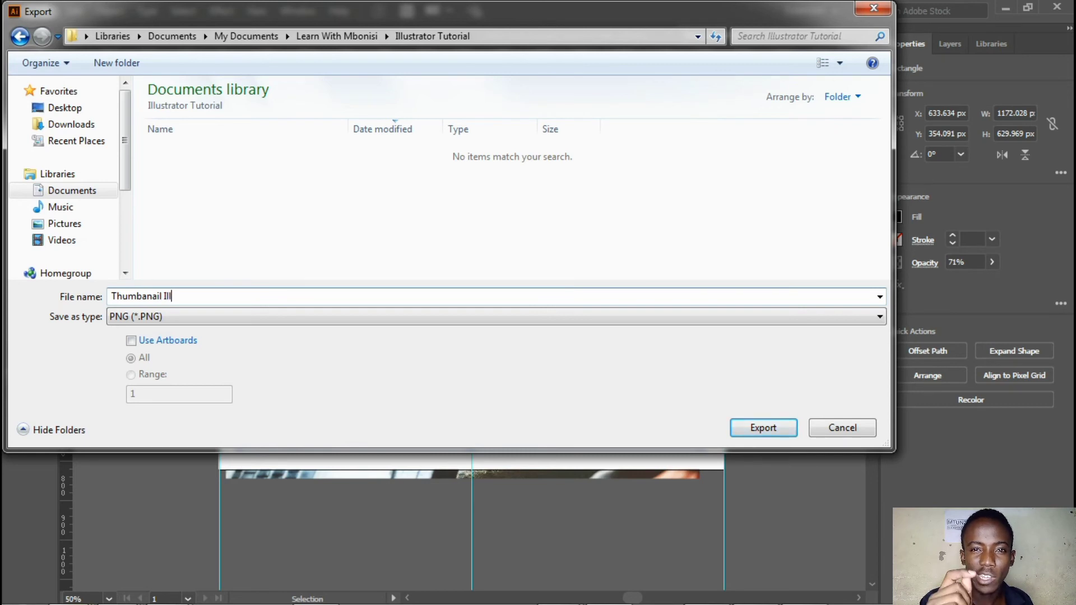
text(ustrator D)
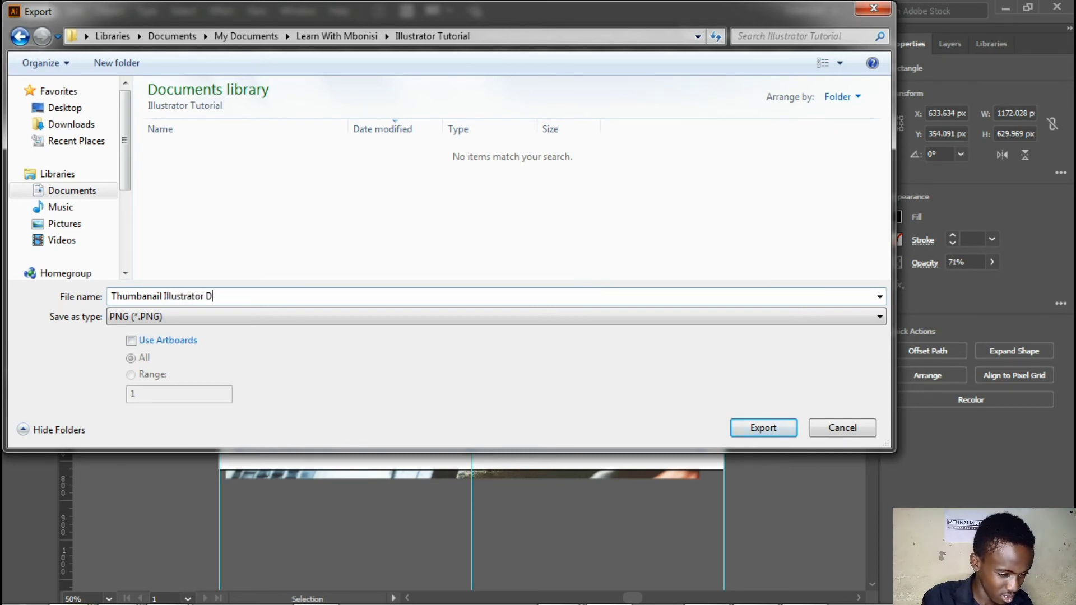
key(BackSpace)
text(Tut)
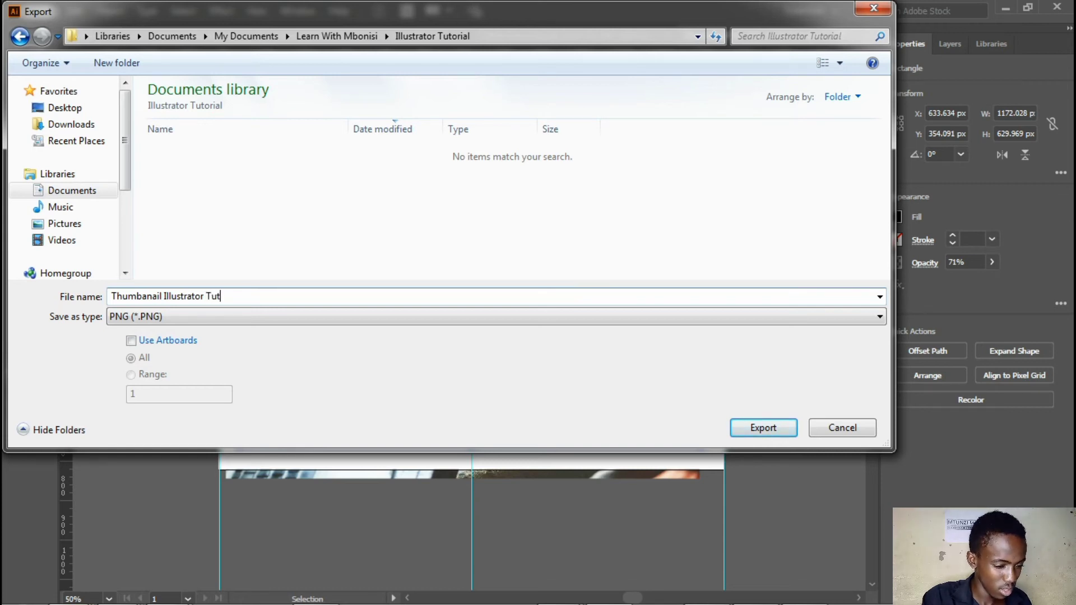
text(orials)
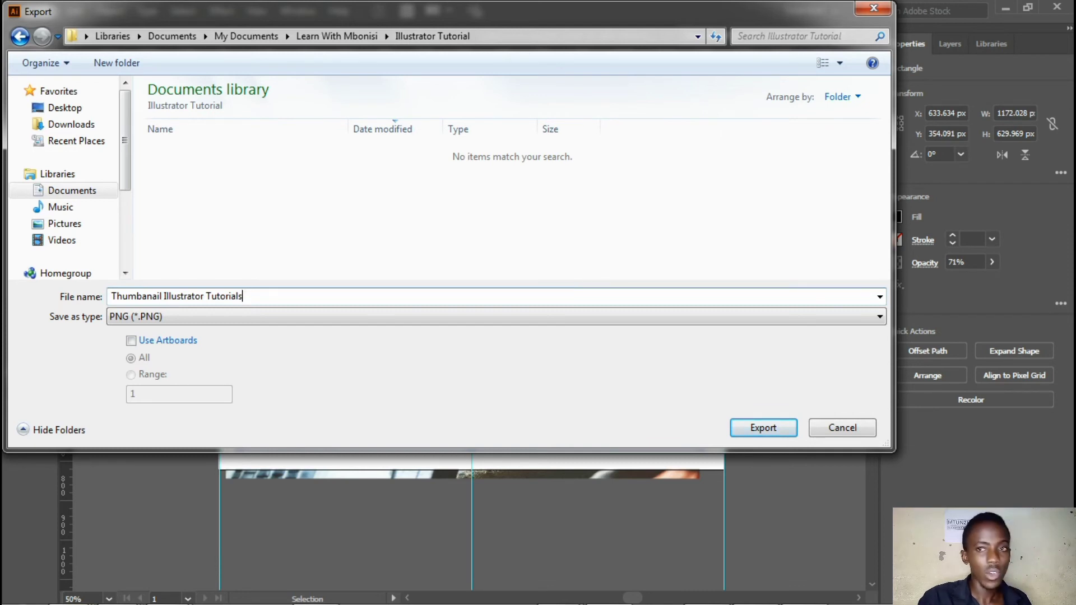
key(BackSpace)
key(Left)
key(Left)
key(Left)
key(Left)
key(Left)
key(Left)
key(Left)
key(Left)
key(Left)
key(Left)
key(Left)
key(Left)
key(Left)
key(Left)
key(Left)
key(Left)
key(Left)
key(Left)
key(Left)
key(Left)
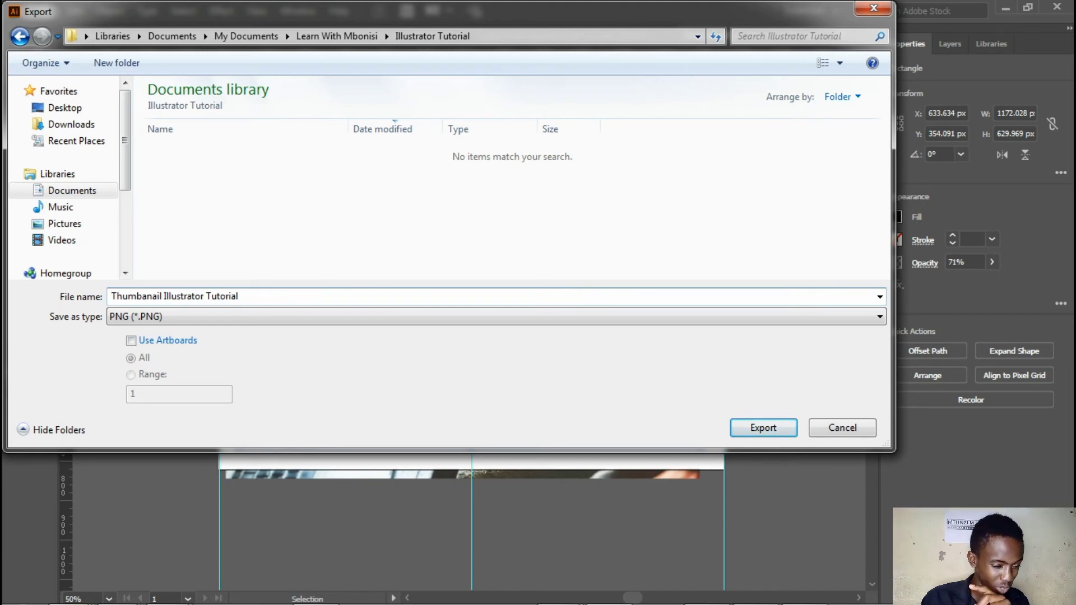
text(Making)
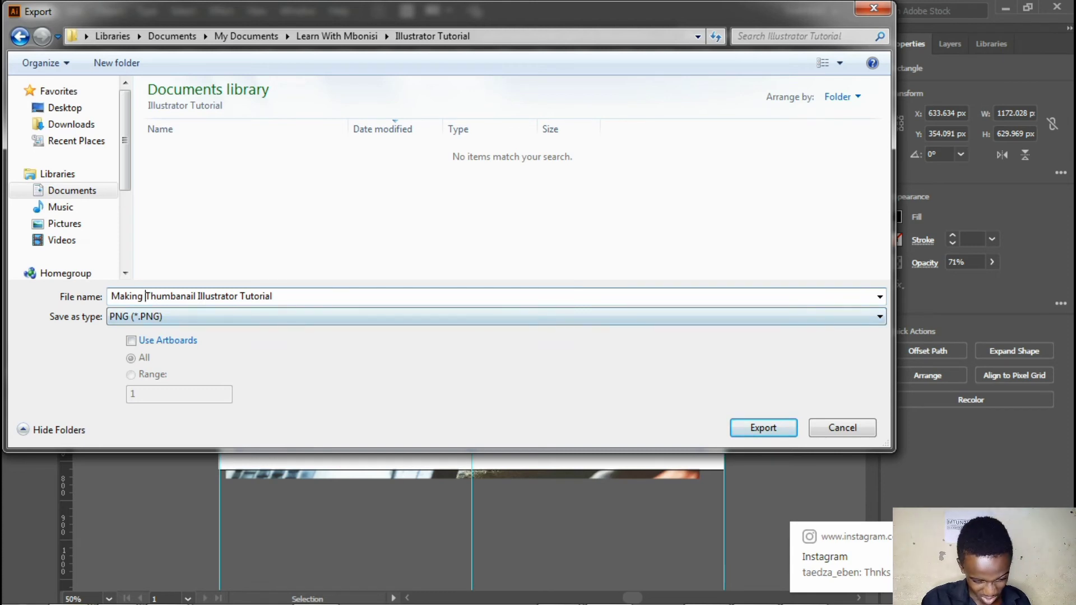
click(1059, 534)
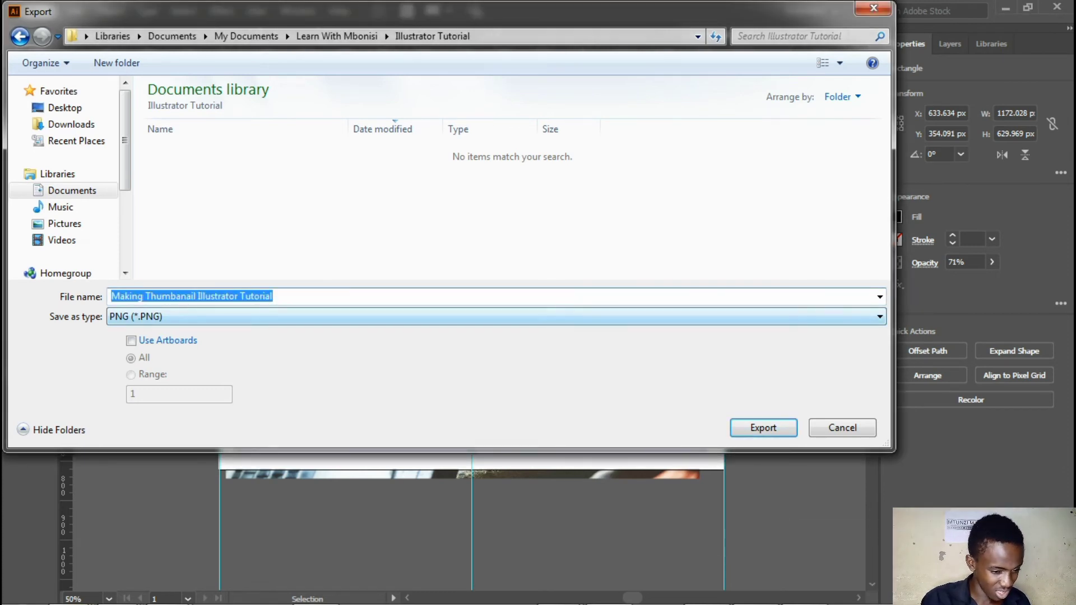
Copy the destination folder path and export all artboards as JPEG with RGB colour, maximum quality 10 and 300 ppi resolution
click(526, 36)
key(ctrl+c)
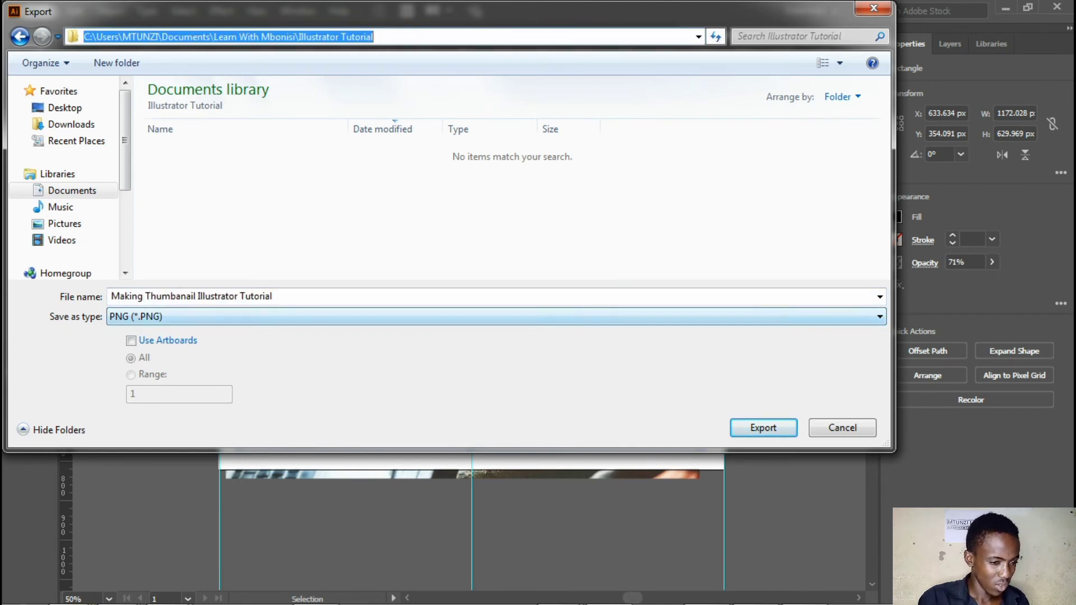
click(131, 341)
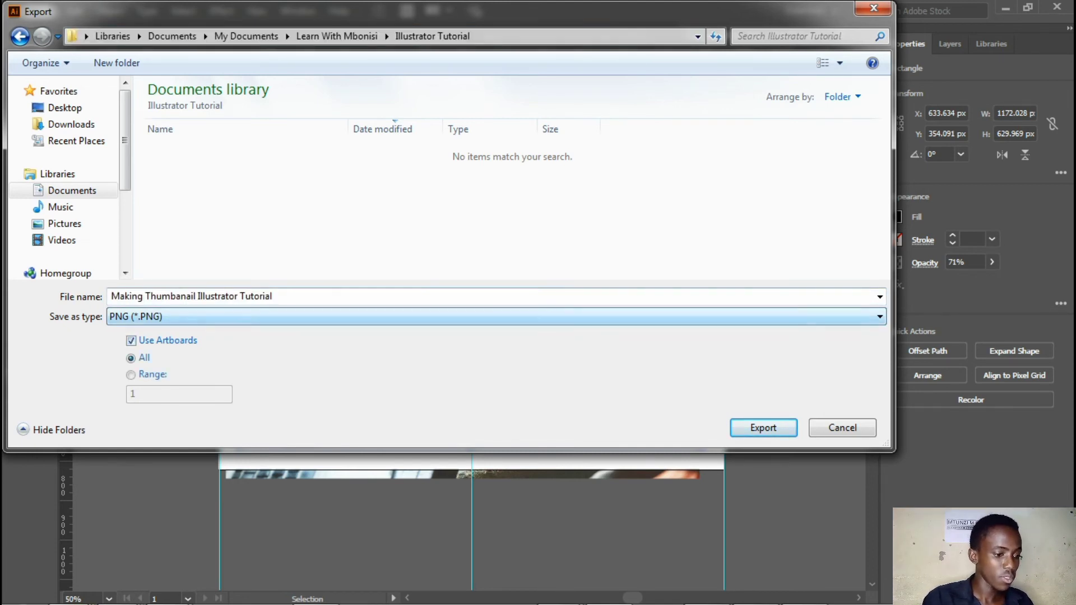
click(496, 317)
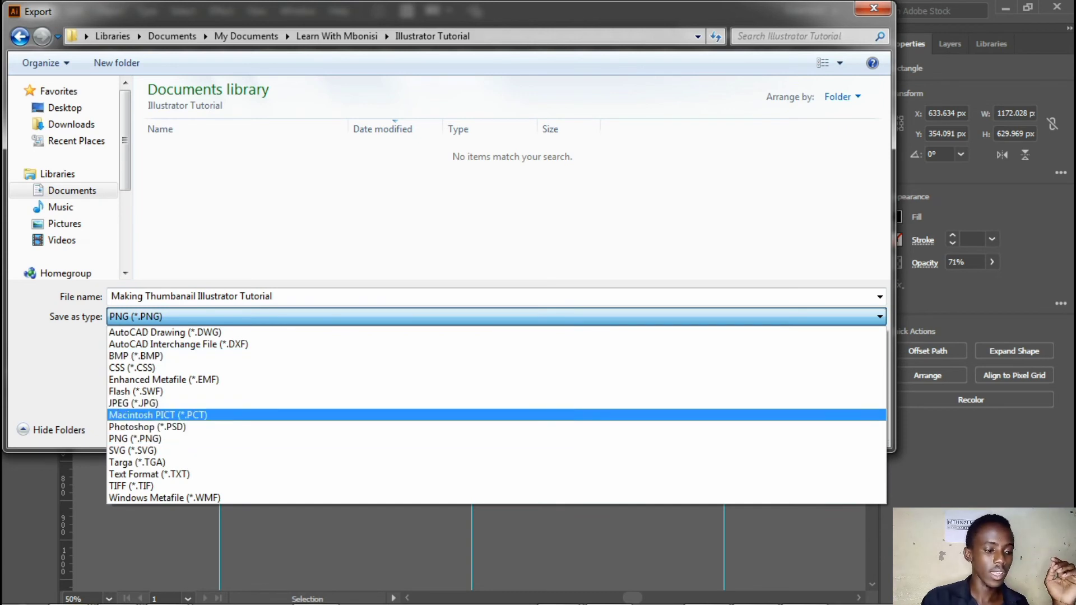
click(133, 403)
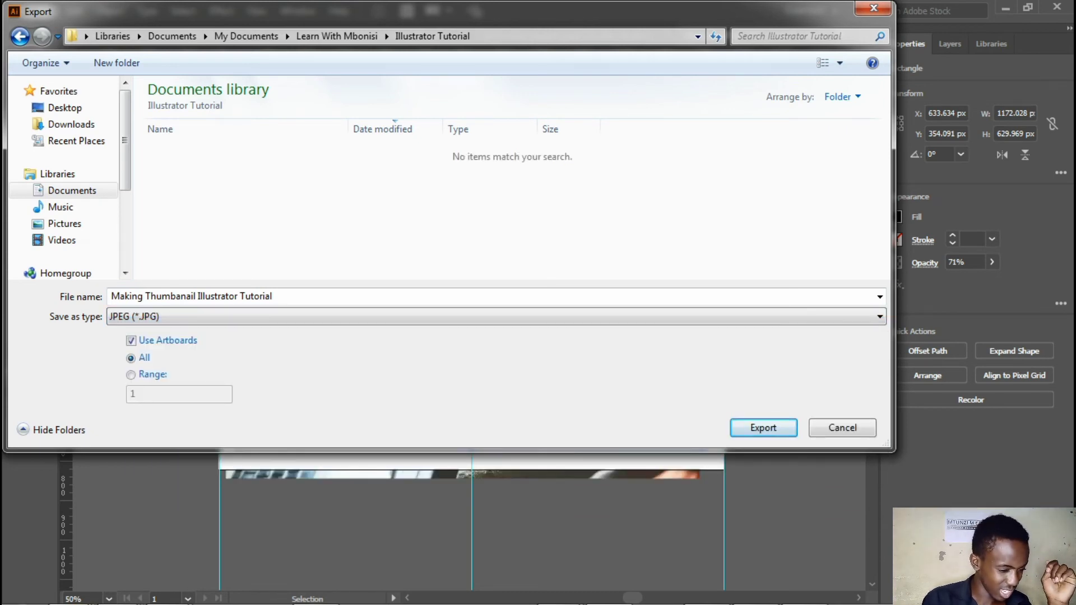
key(Return)
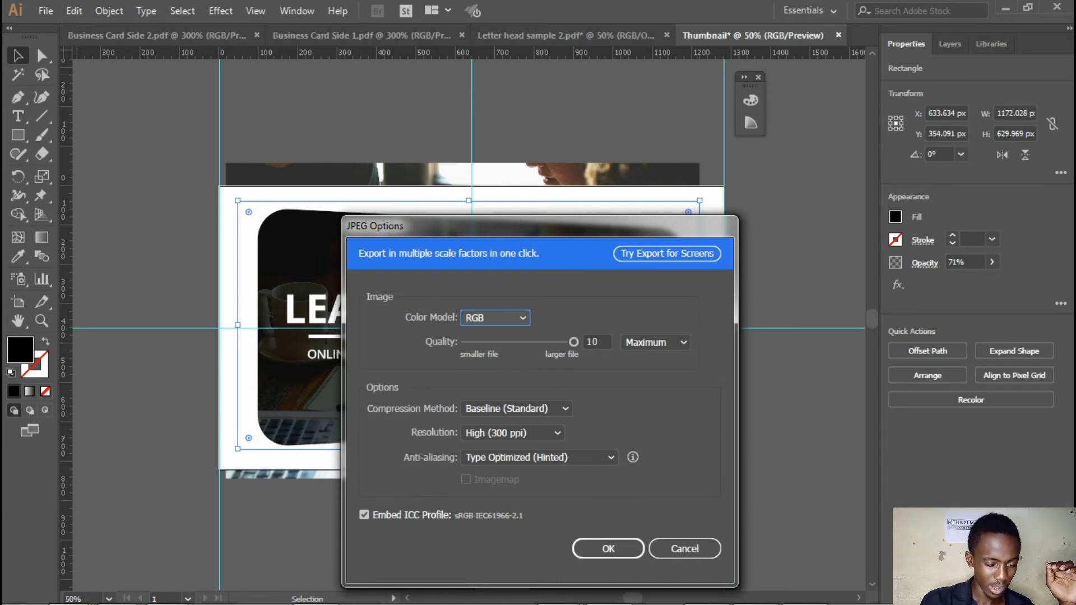
click(607, 548)
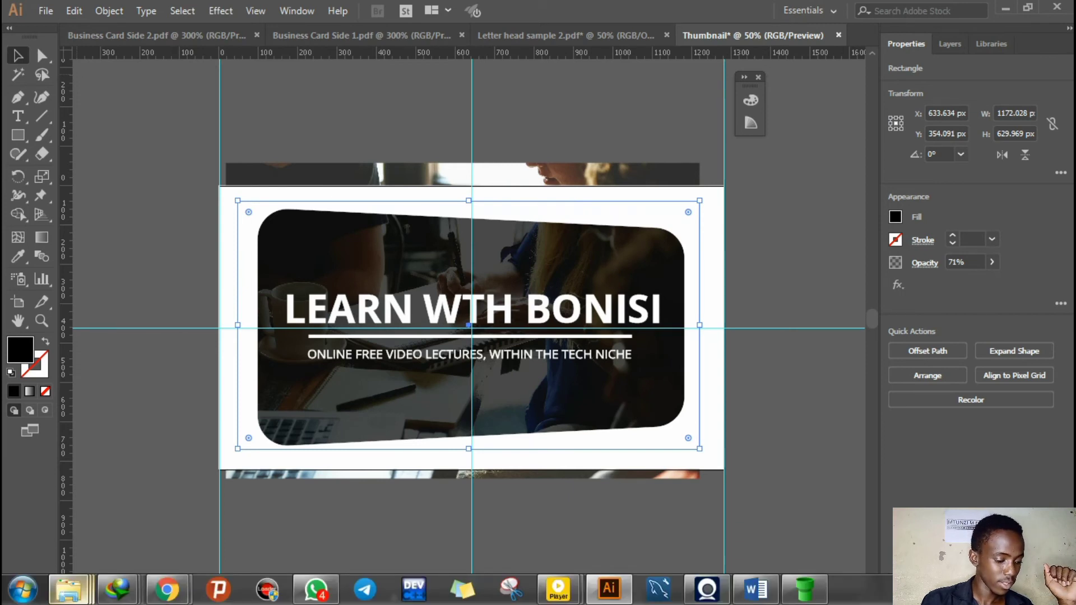
Switch to the open Windows Explorer window and go to the Illustrator Tutorial folder using the copied path
mouse_move(69, 590)
click(103, 504)
click(392, 111)
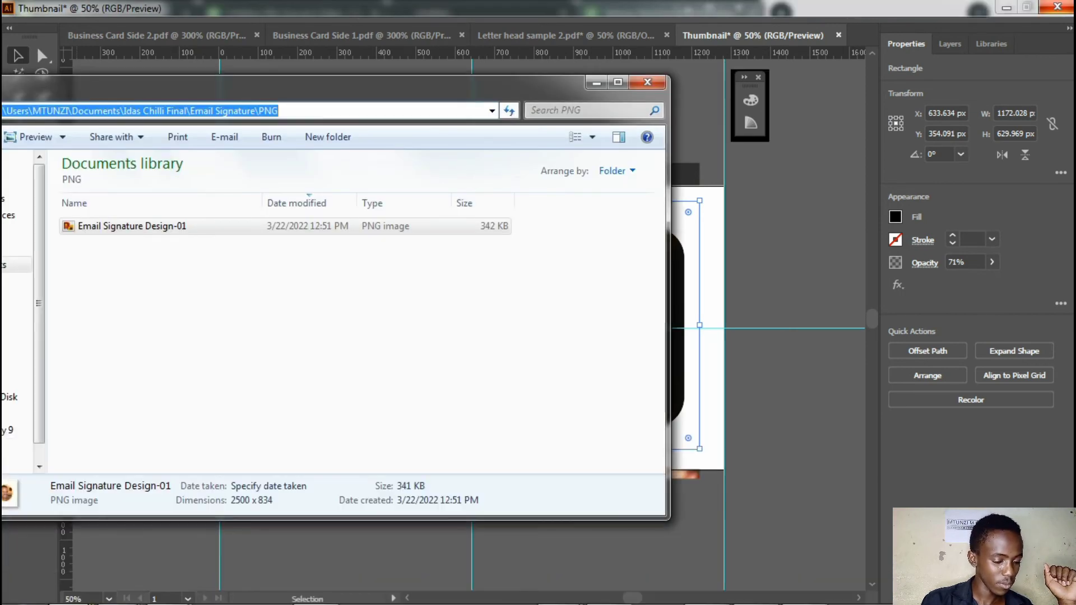
key(ctrl+v)
key(ctrl+a)
key(ctrl+v)
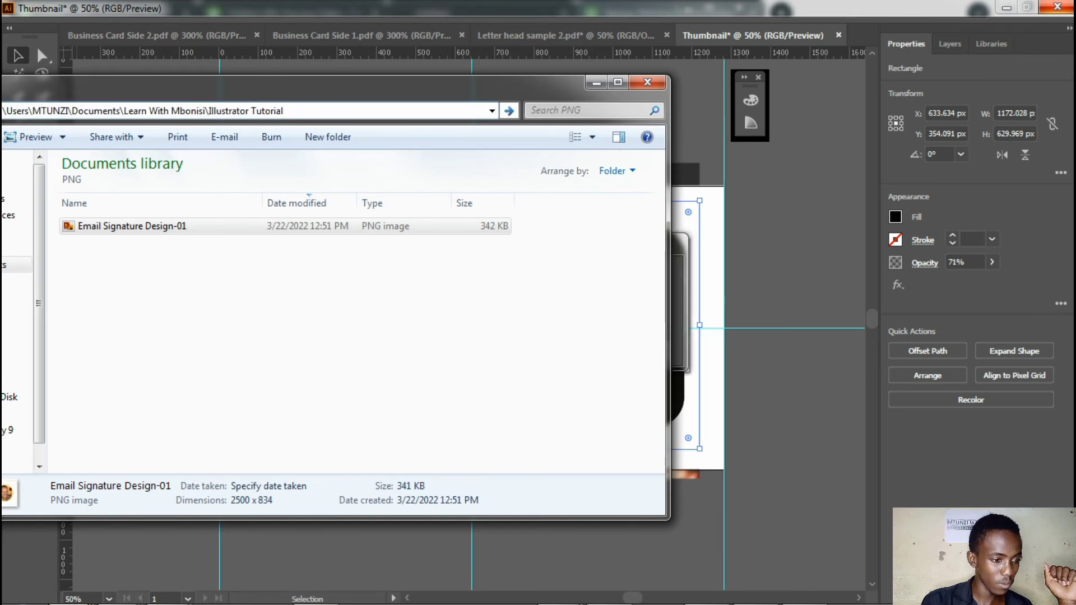
key(Return)
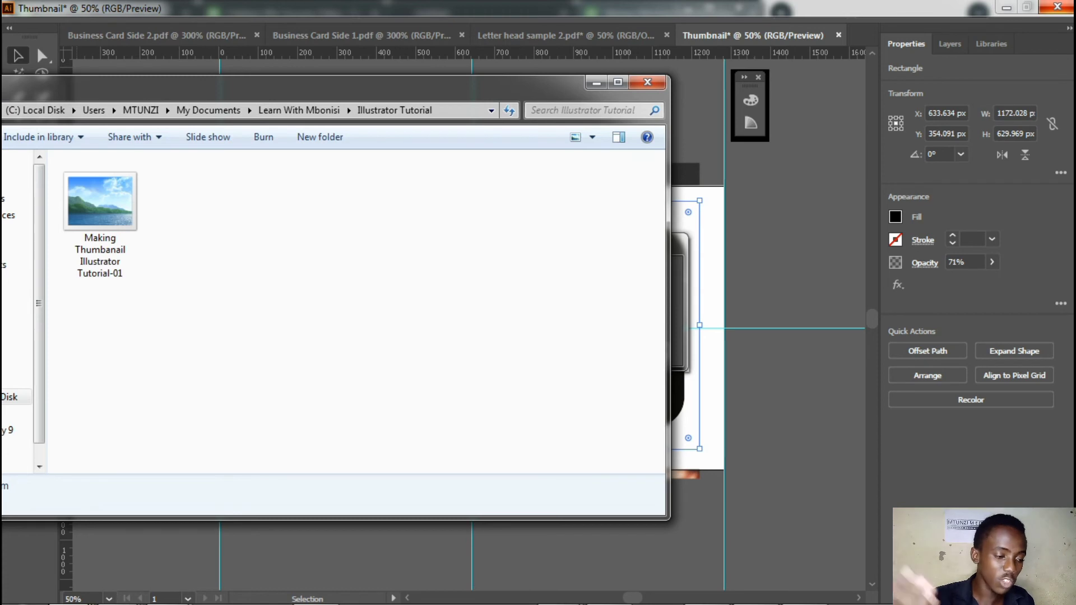
Open the exported thumbnail JPEG in Windows Photo Viewer to check it
drag(393, 87, 413, 97)
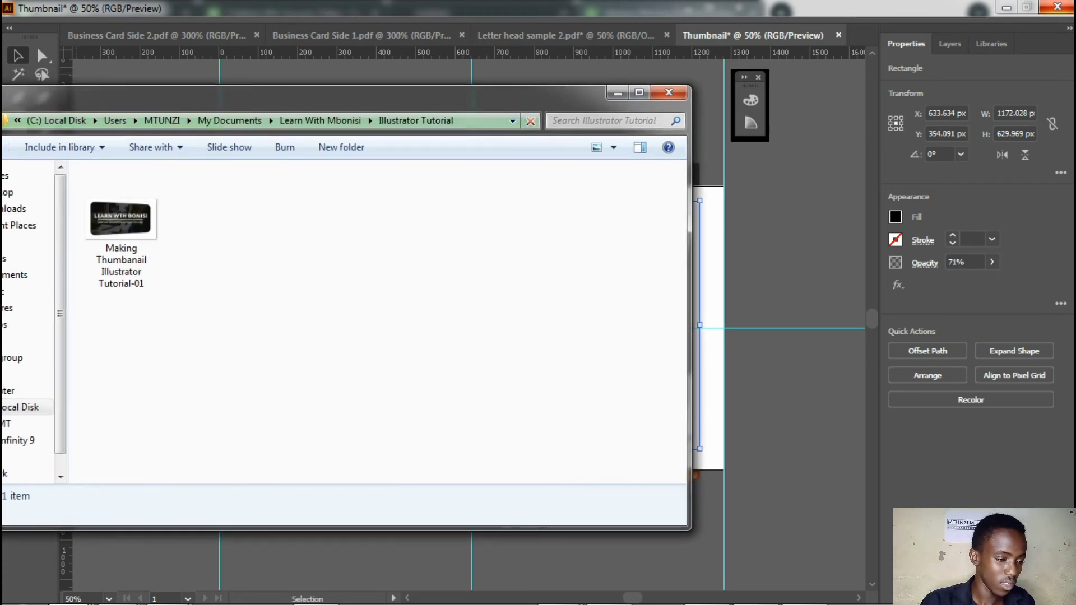
click(121, 228)
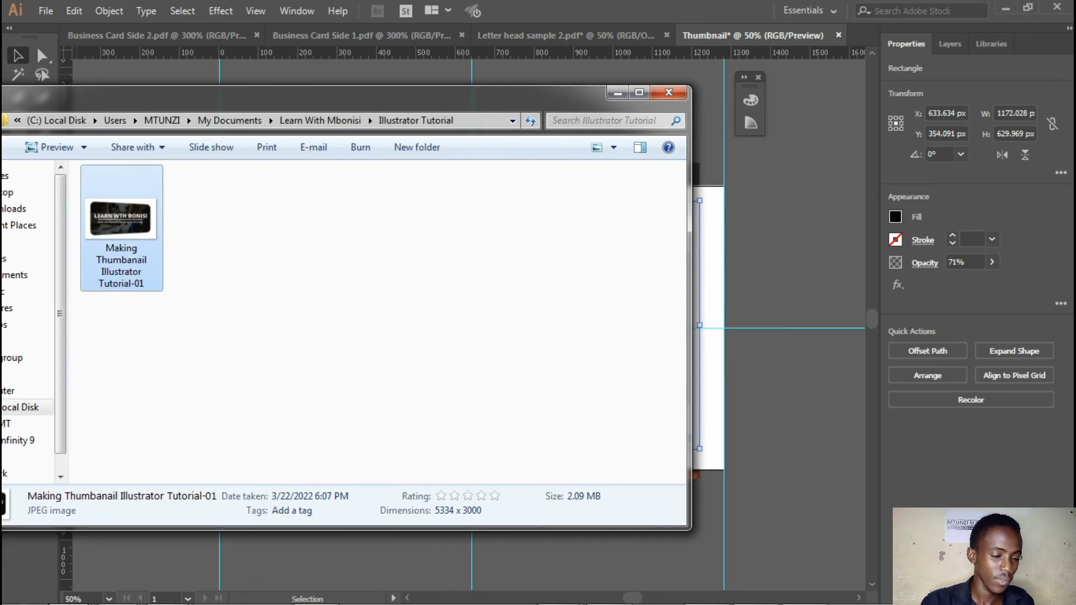
key(Return)
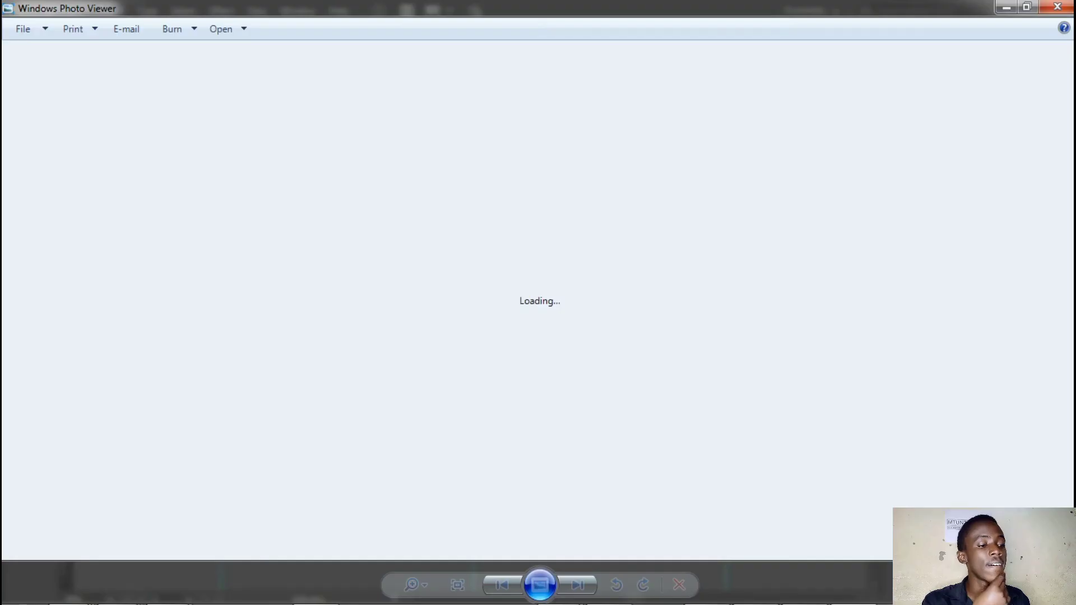